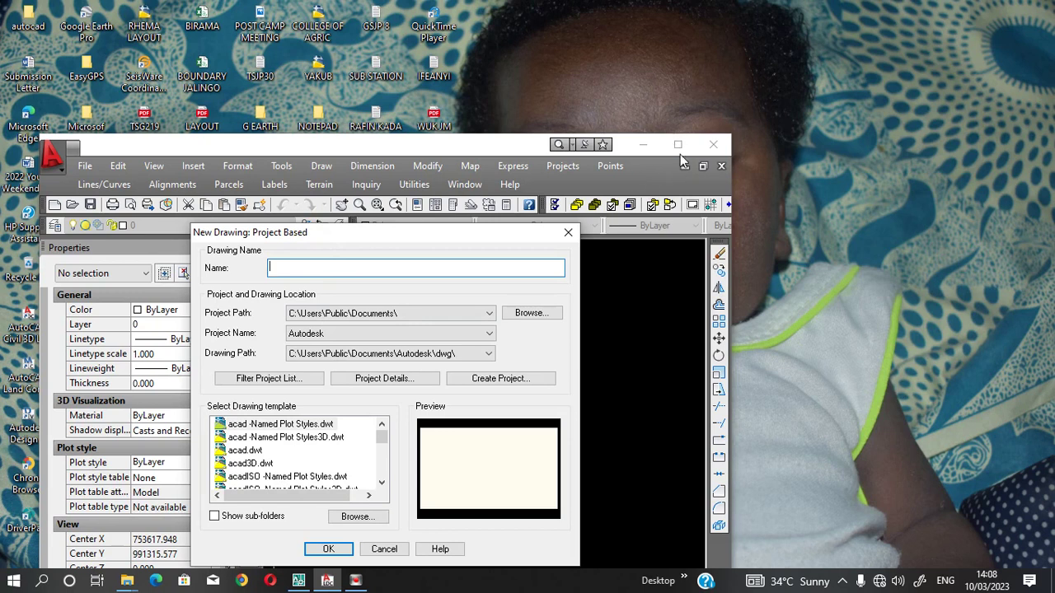
Create the new drawing AUTOCAD TRAINING, closing SURVEY PLAN.dwg without saving.
text(AUTO)
text(CAD TRAINING)
click(330, 549)
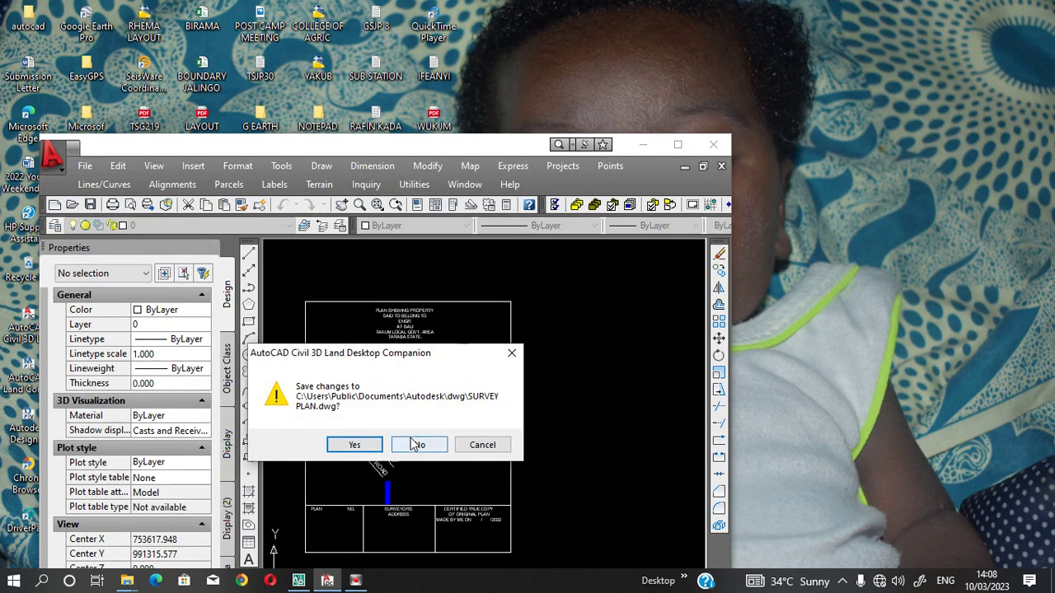
click(403, 444)
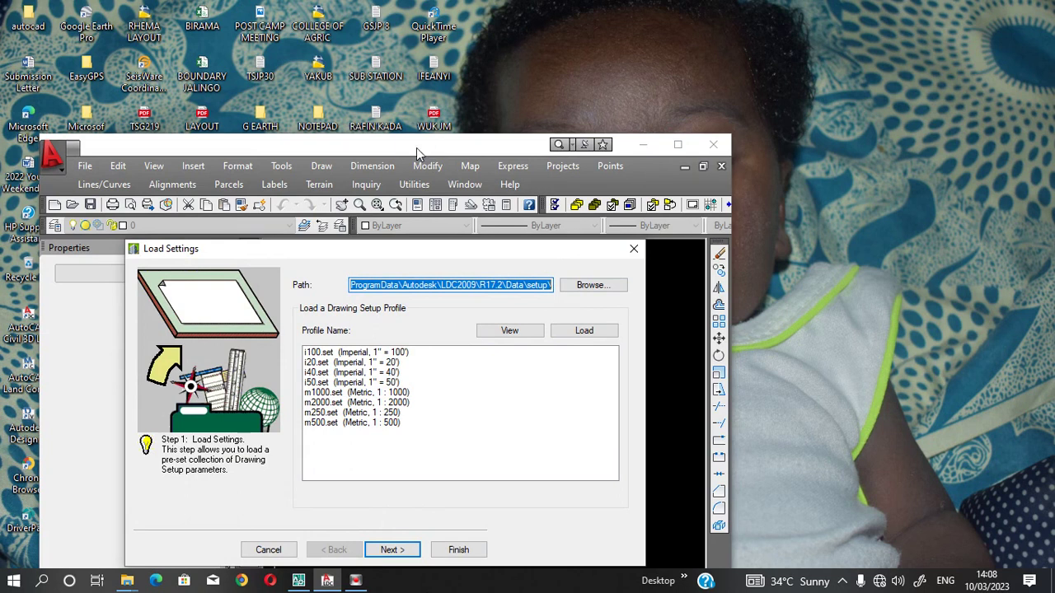
In the drawing setup wizard, switch the drawing units to meters.
drag(556, 247, 535, 401)
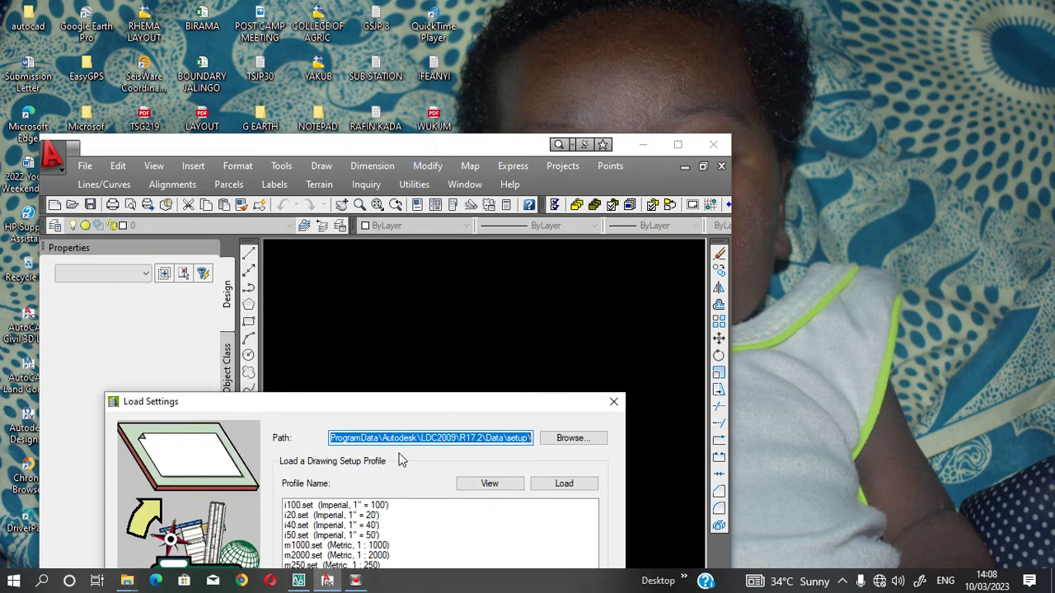
click(369, 552)
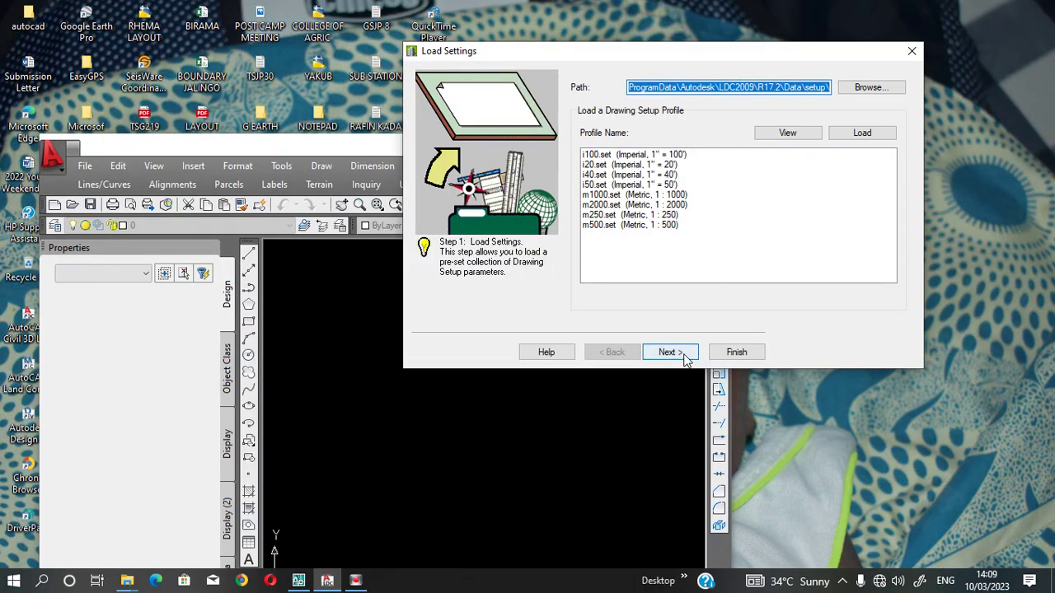
click(681, 356)
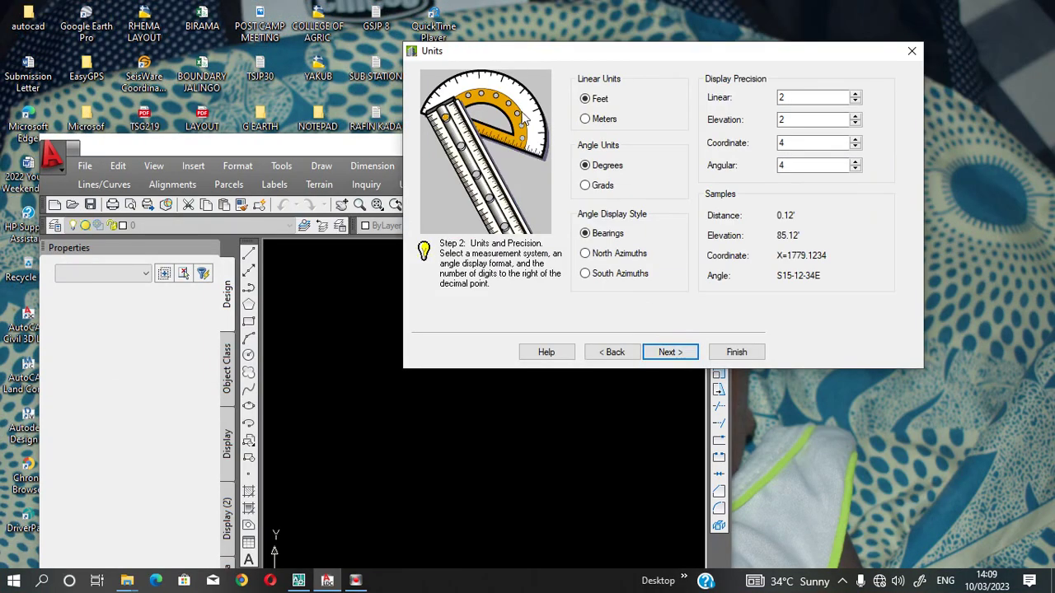
click(586, 120)
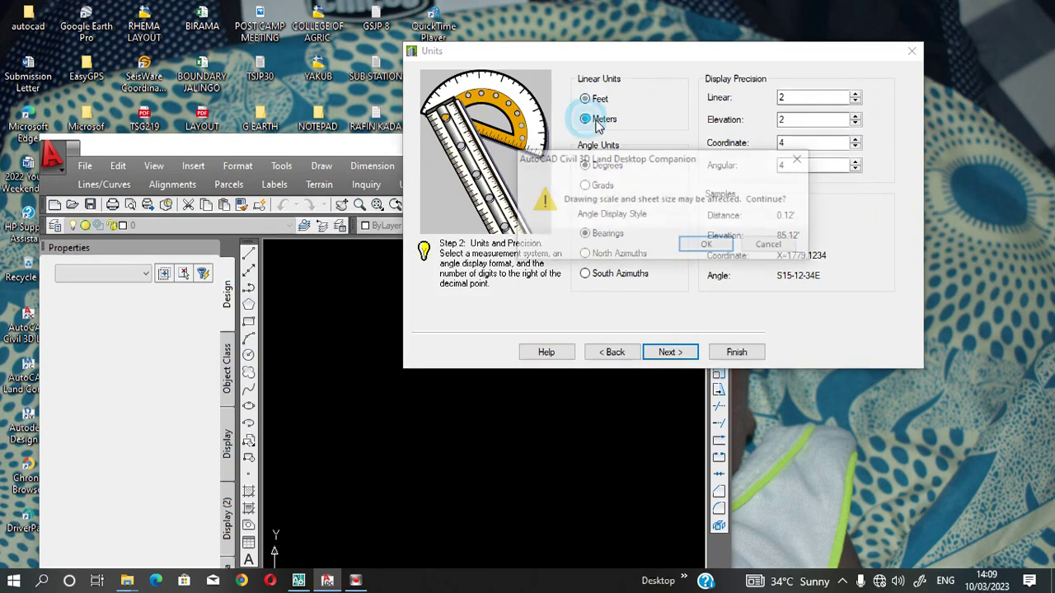
click(728, 249)
click(623, 259)
Choose North Azimuth angles, finish the setup, and maximize the program window.
click(670, 353)
click(674, 355)
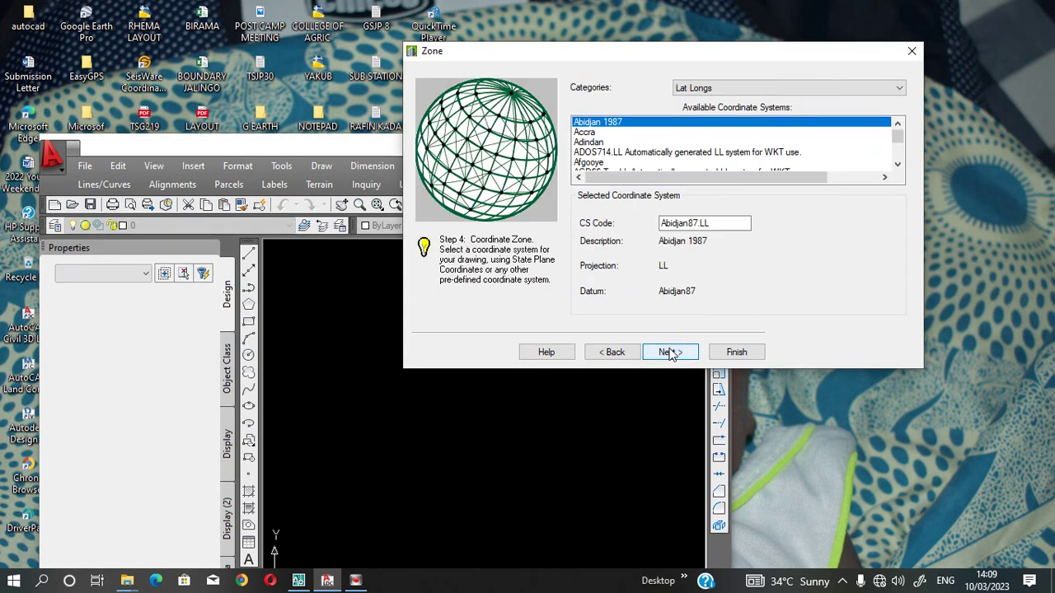
click(669, 352)
click(738, 357)
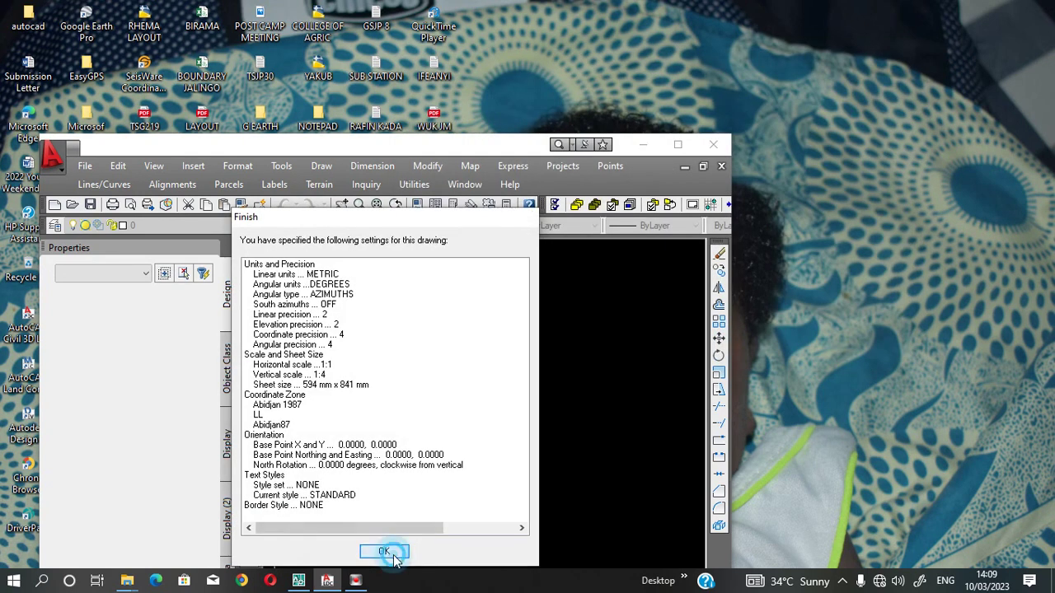
click(384, 551)
click(677, 144)
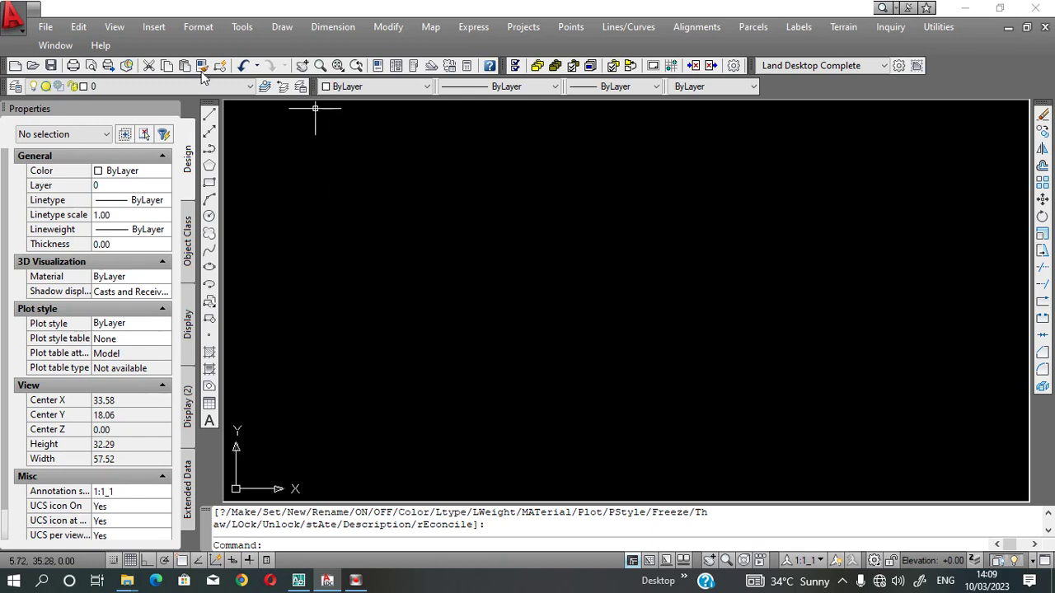
Set drawing units to 0.000 length precision, clockwise angles, and North as base angle.
click(210, 27)
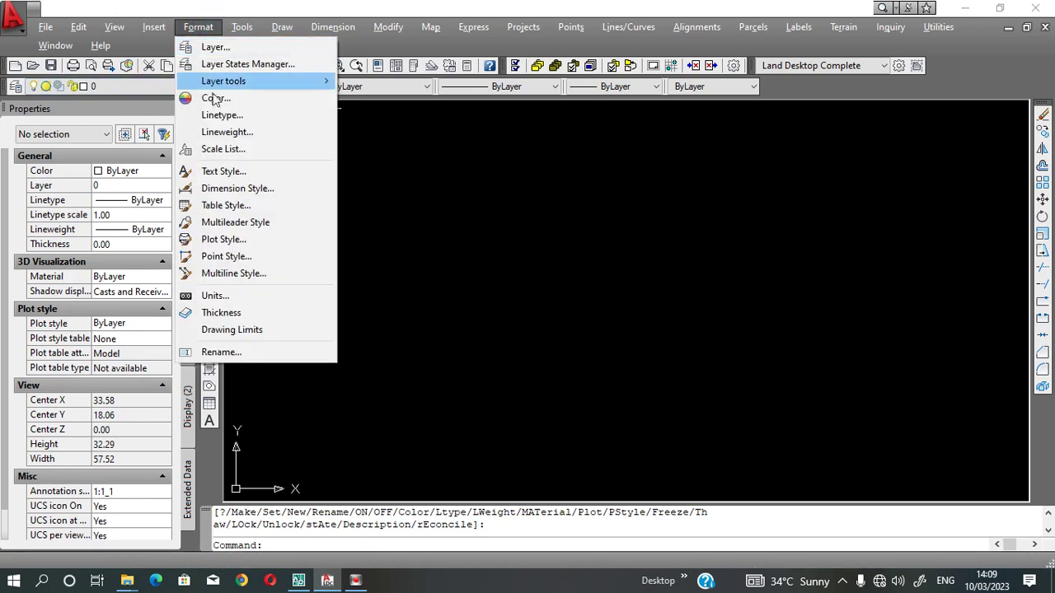
click(220, 295)
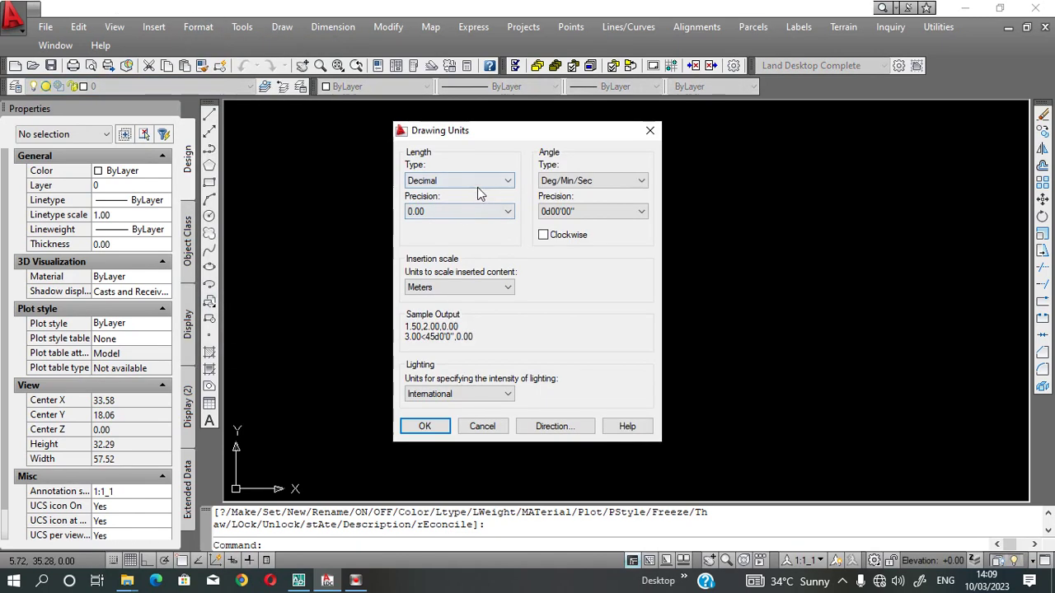
click(468, 212)
click(450, 257)
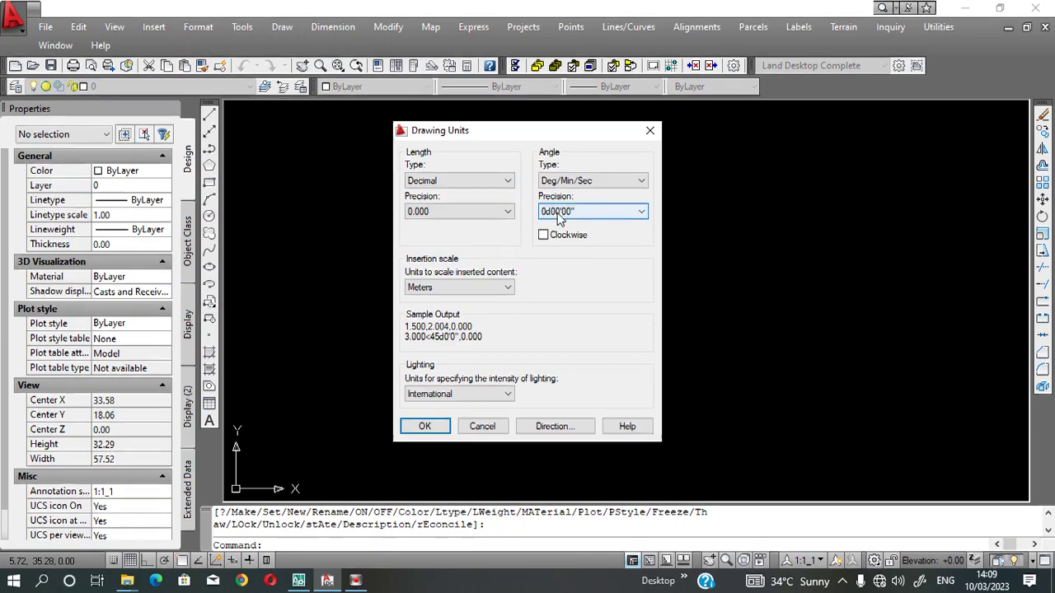
click(543, 235)
click(550, 426)
click(467, 250)
click(524, 359)
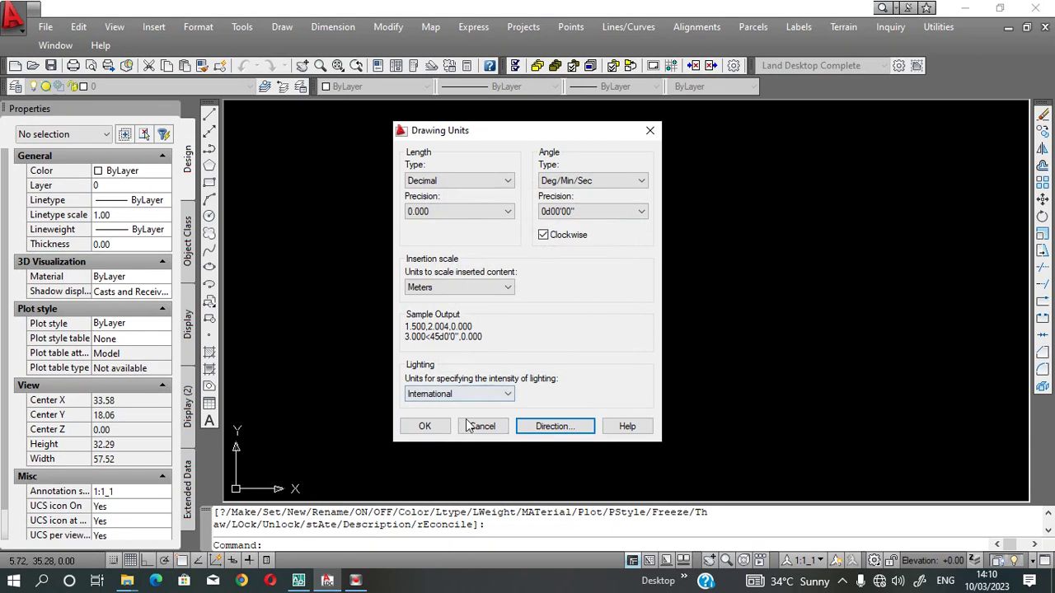
click(425, 427)
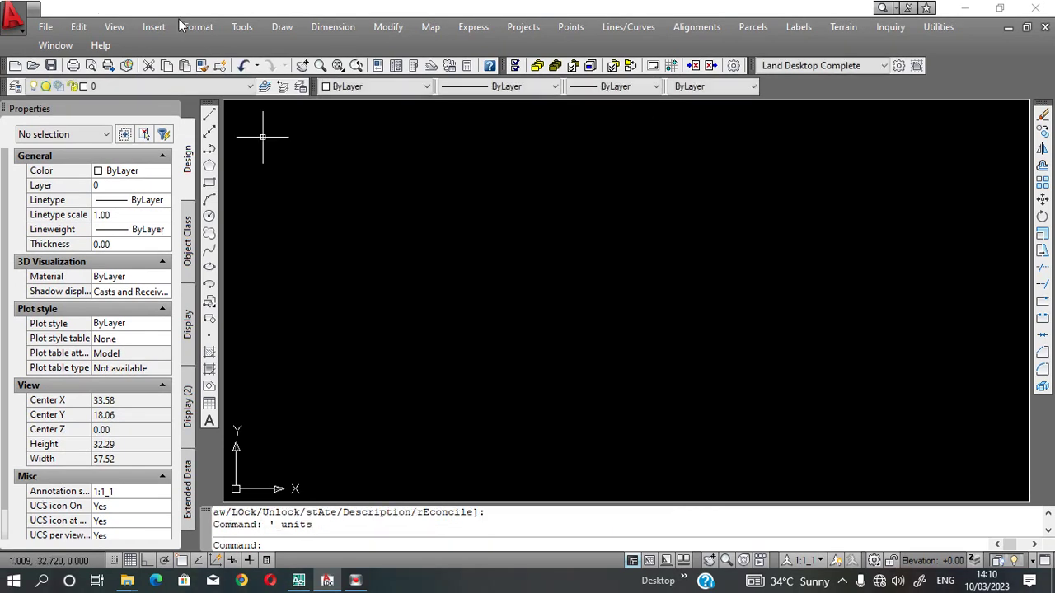
Draw the parcel with Line from 753581.637,991330.713 via 753594.819,991315.751 and two more corners, closing back.
click(209, 118)
text(753581.6)
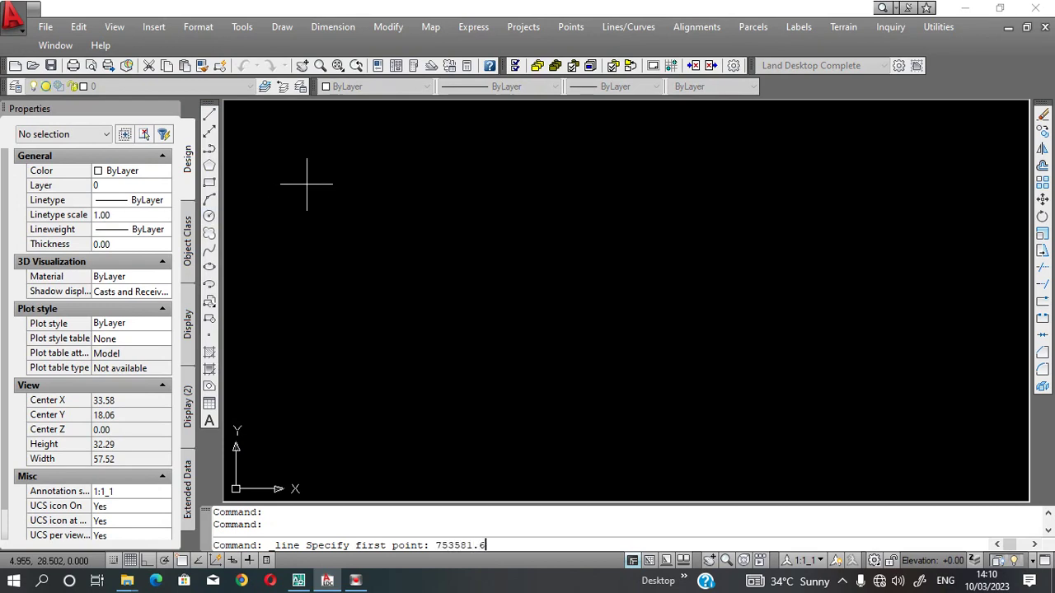
text(37,)
text(991330.)
text(713)
key(Return)
text(7535)
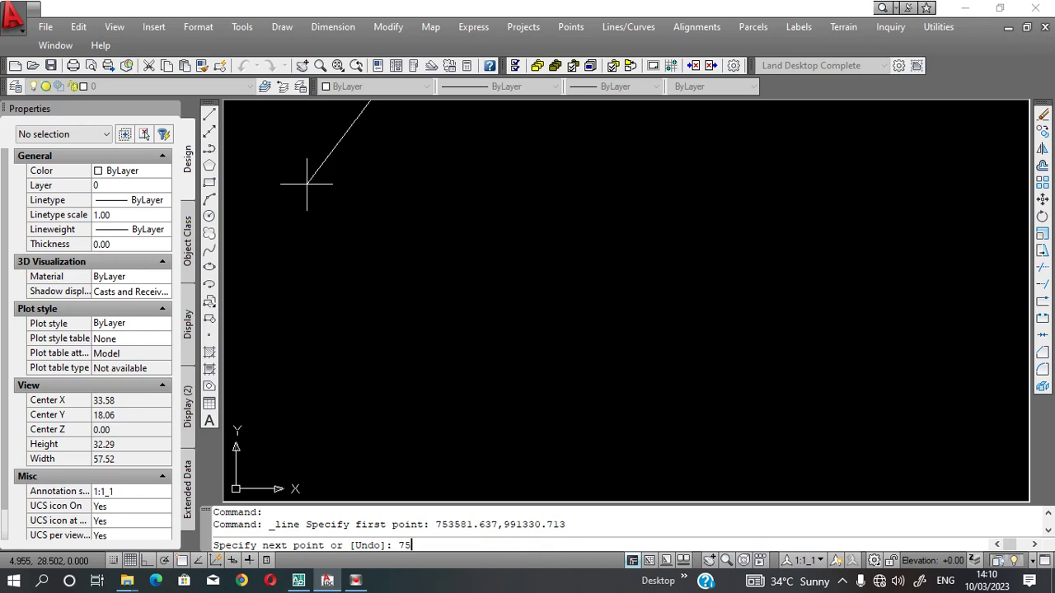
text(94.819,99131)
text(5.75)
text(1)
key(Return)
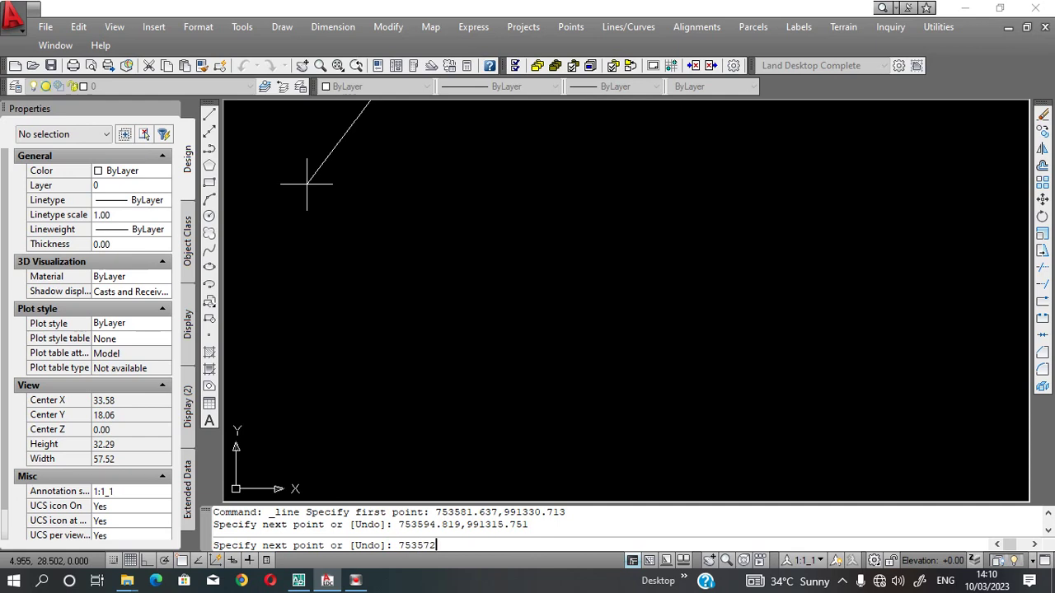
text(405,)
text(991296.495)
key(Return)
text(753559.509,)
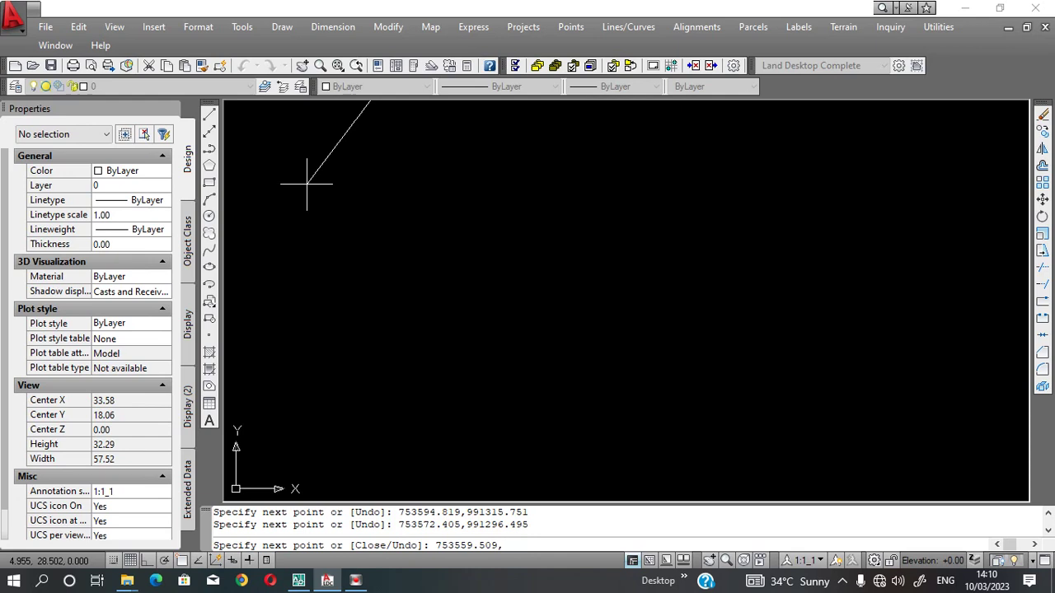
text(991311.094)
key(Return)
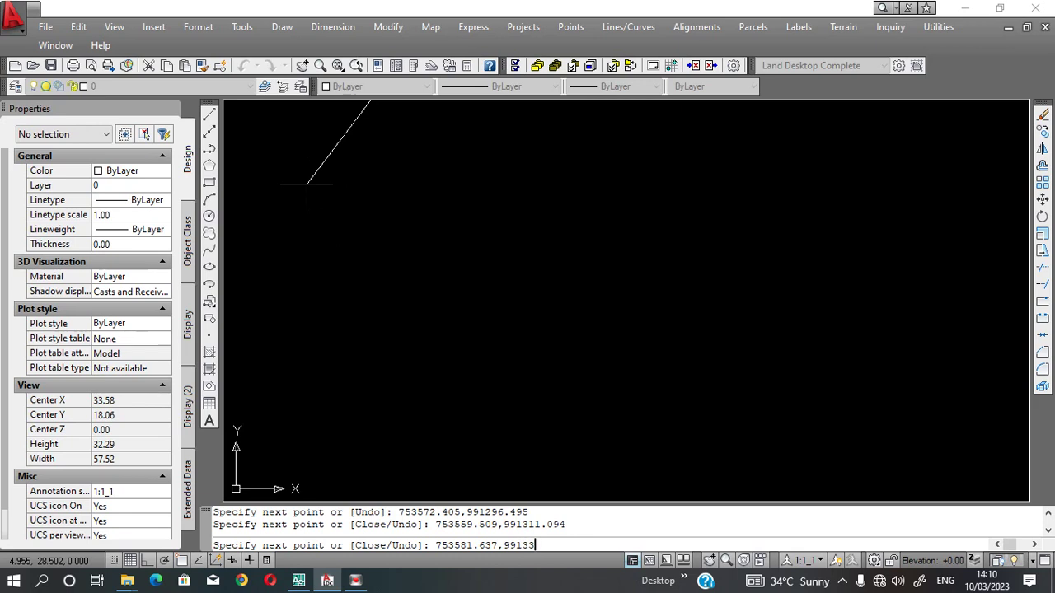
text(.713)
key(Return)
key(Return)
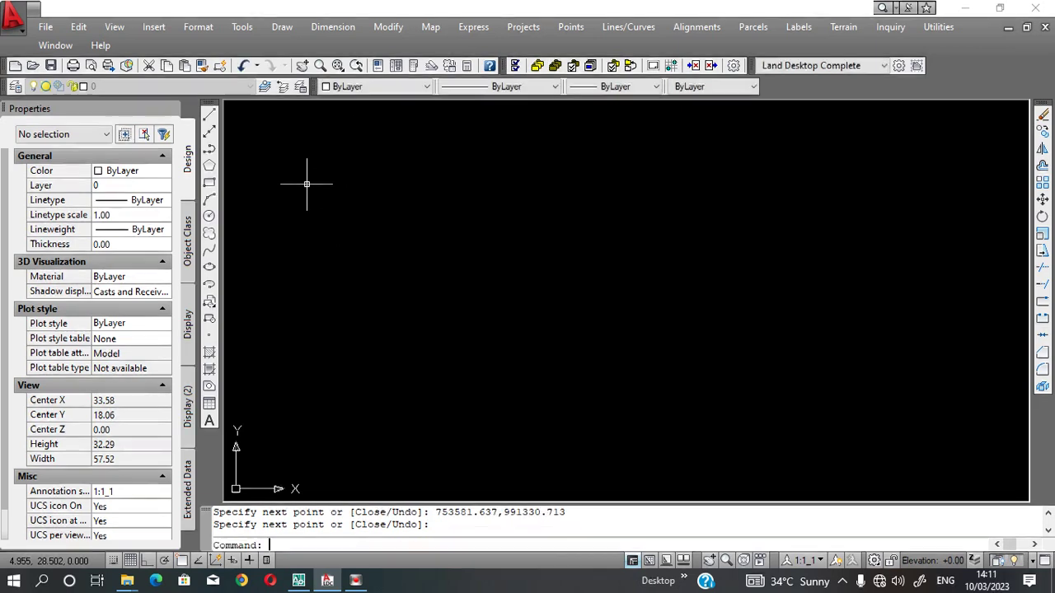
click(338, 66)
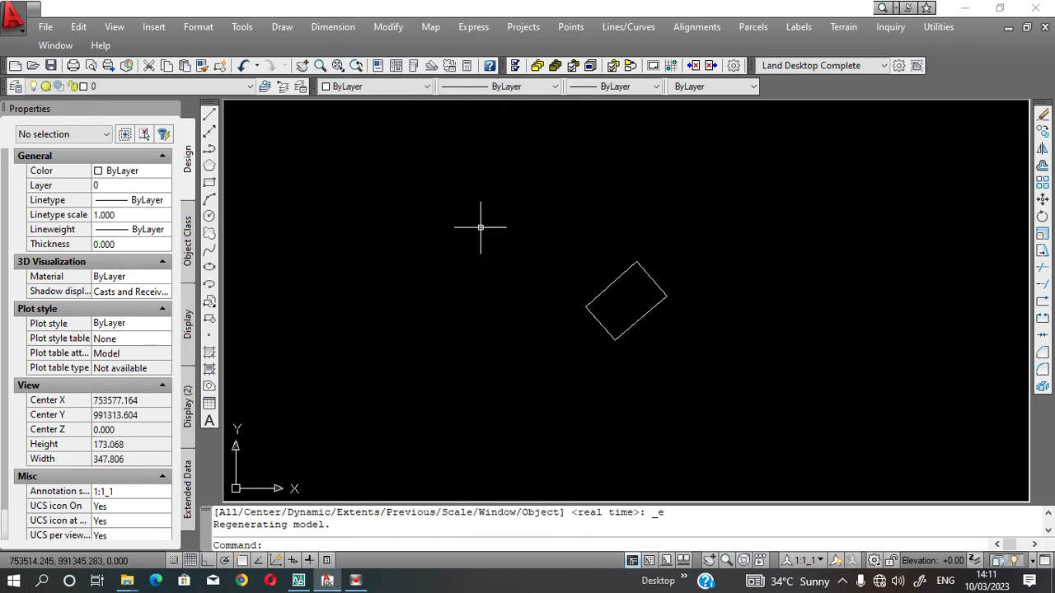
Add dynamic bearing and distance labels to all four parcel sides.
scroll(494, 231, down, 5)
scroll(651, 300, up, 8)
scroll(607, 292, down, 6)
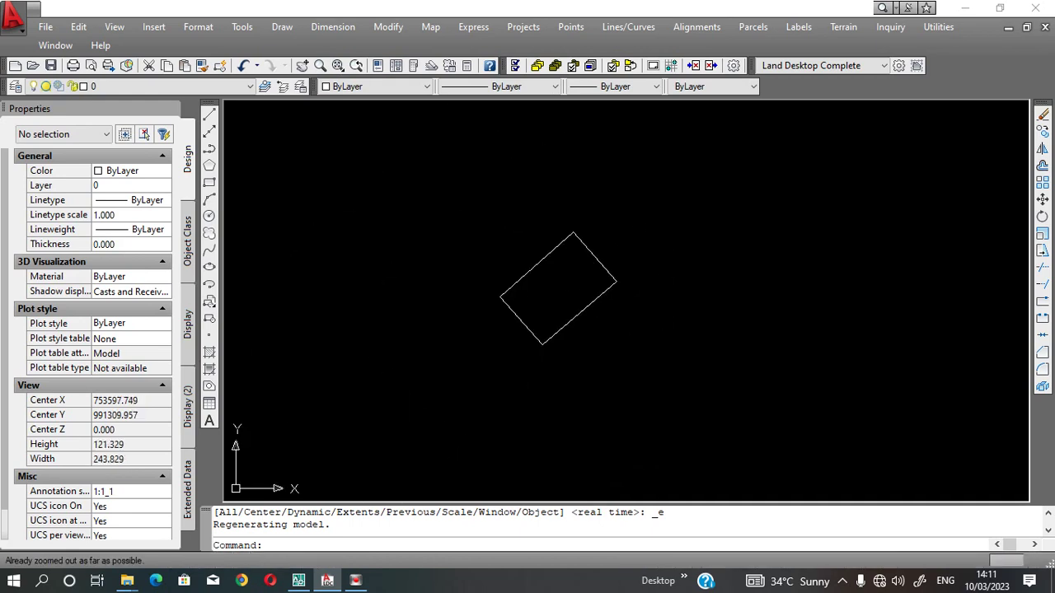
click(611, 322)
click(494, 238)
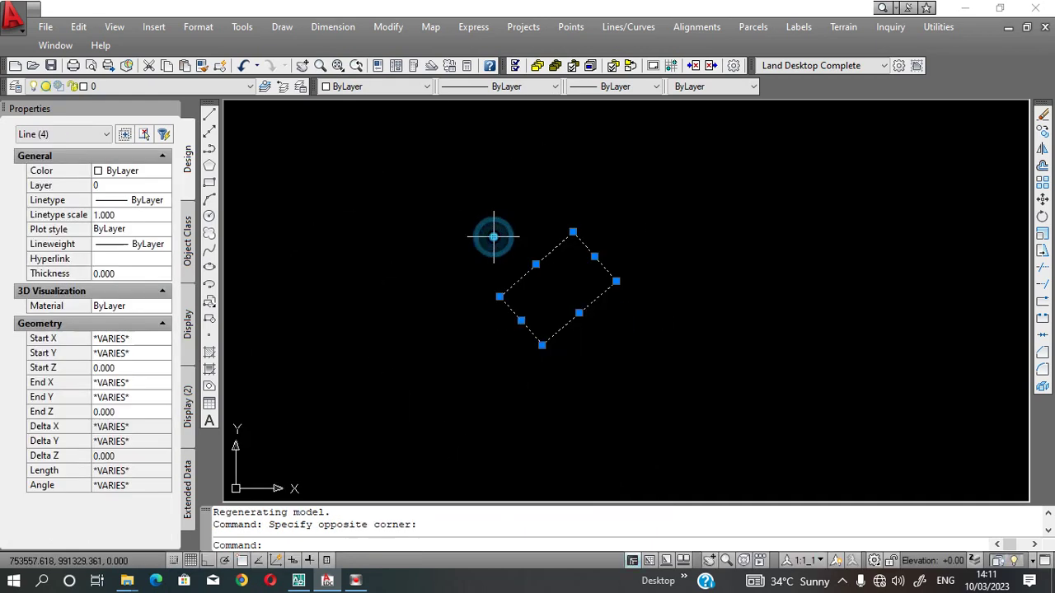
click(796, 27)
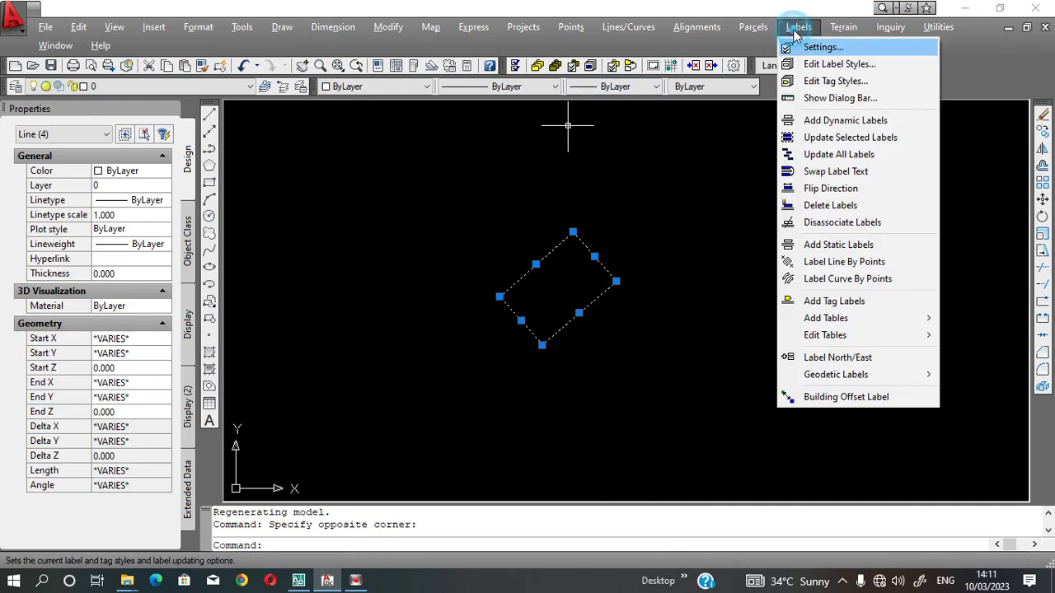
click(811, 120)
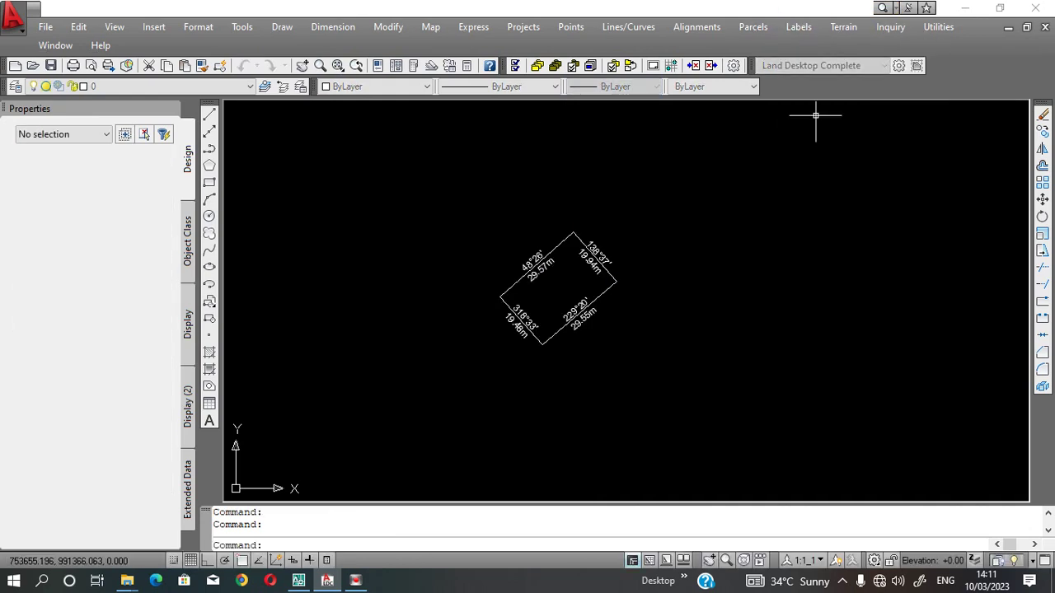
Swap the label text on the two lower parcel sides.
scroll(556, 269, up, 2)
scroll(552, 269, down, 1)
scroll(548, 346, up, 1)
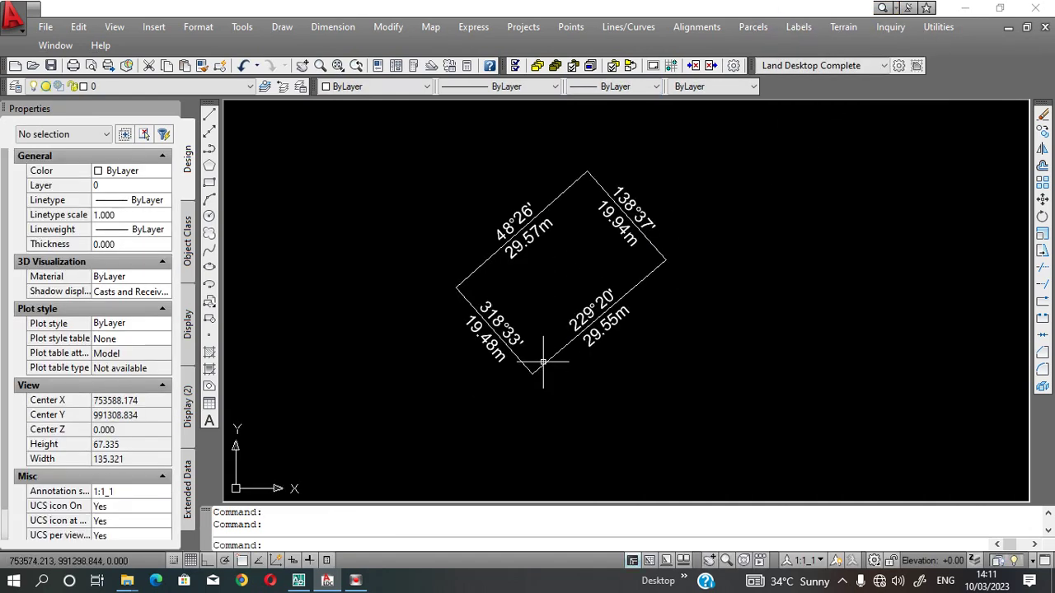
click(555, 386)
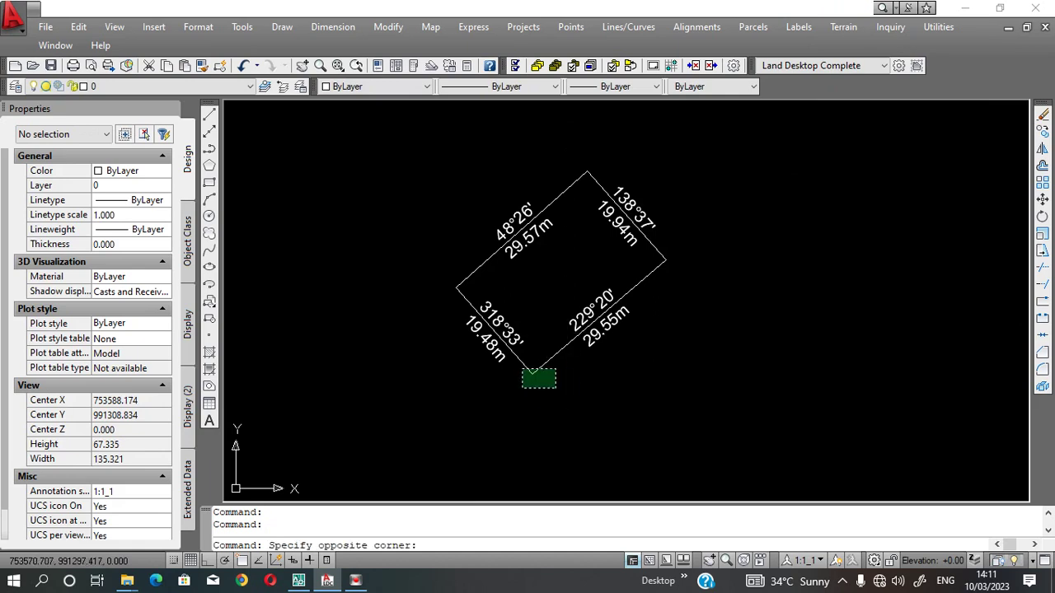
click(521, 363)
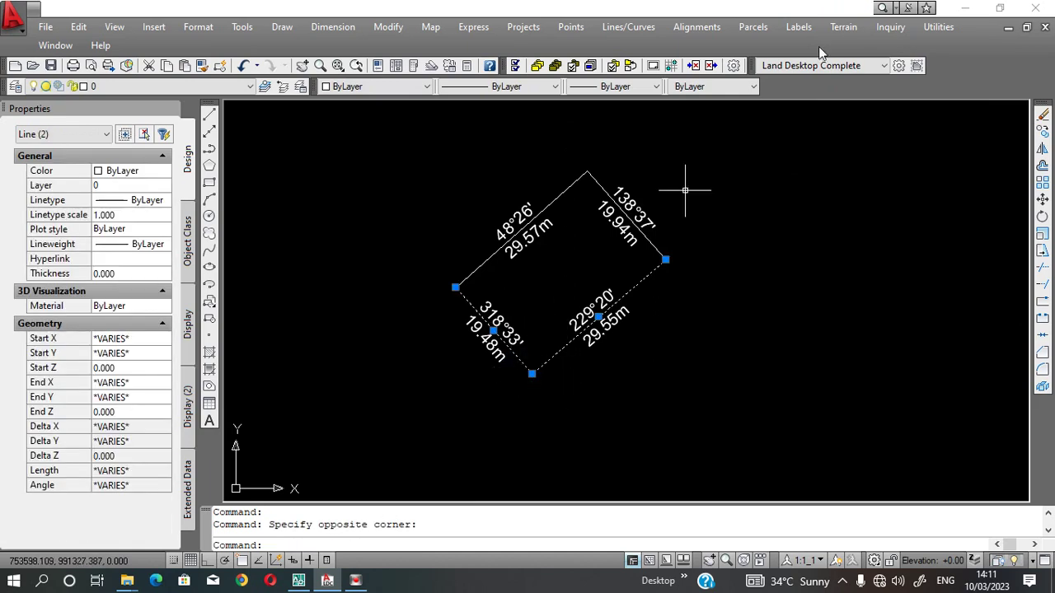
click(799, 26)
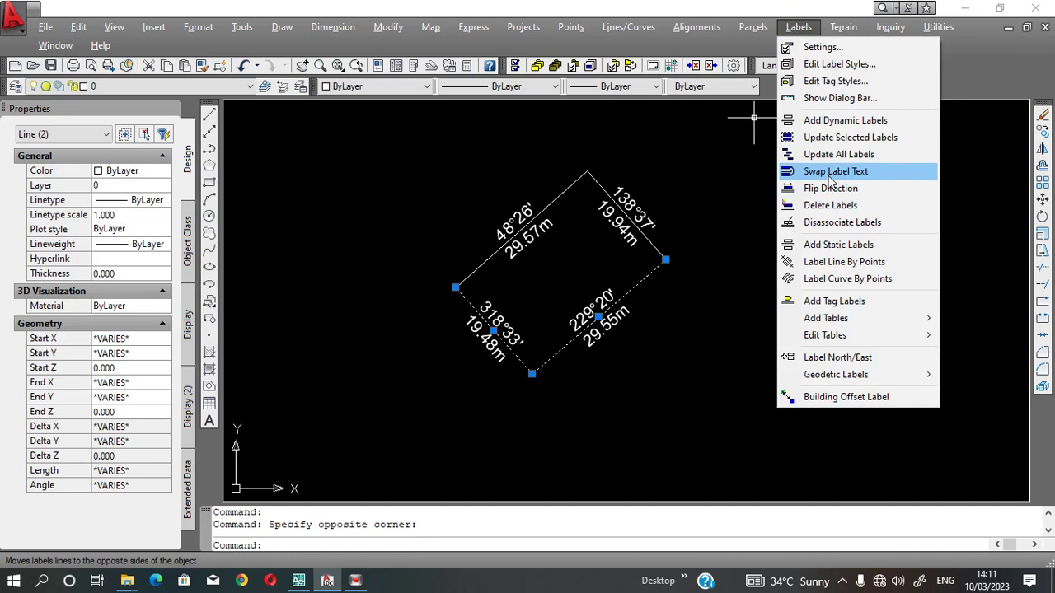
click(829, 171)
scroll(505, 279, down, 3)
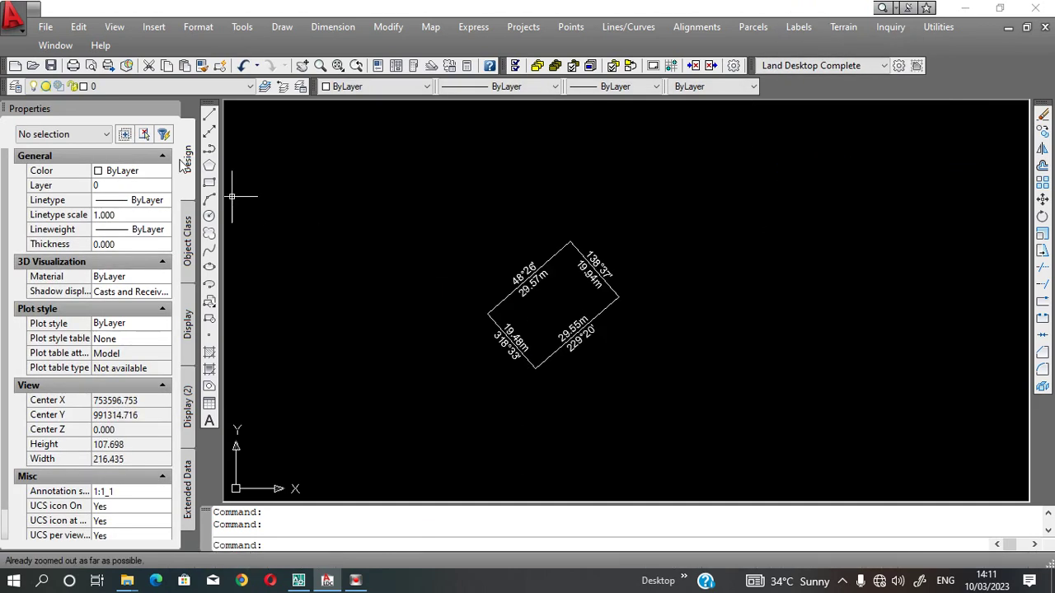
click(210, 183)
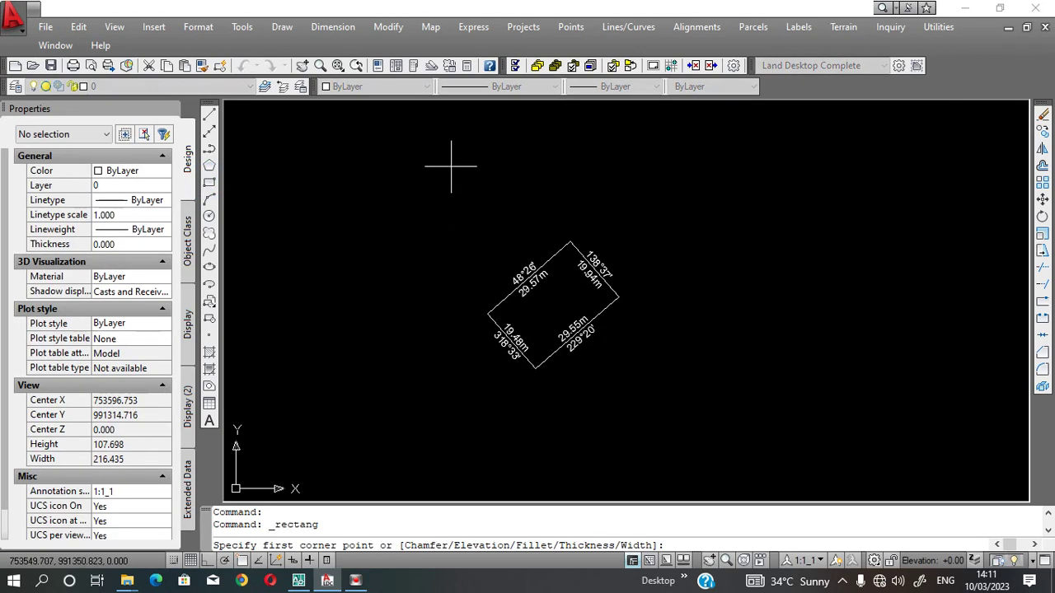
Draw a tall rectangular frame around the parcel, redoing the first attempt.
click(448, 136)
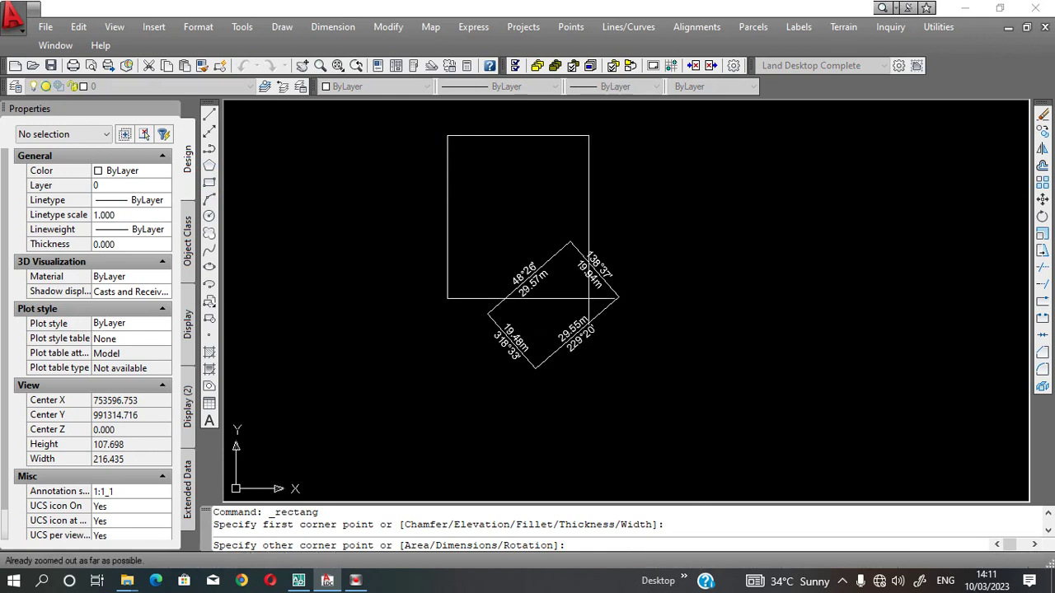
key(Escape)
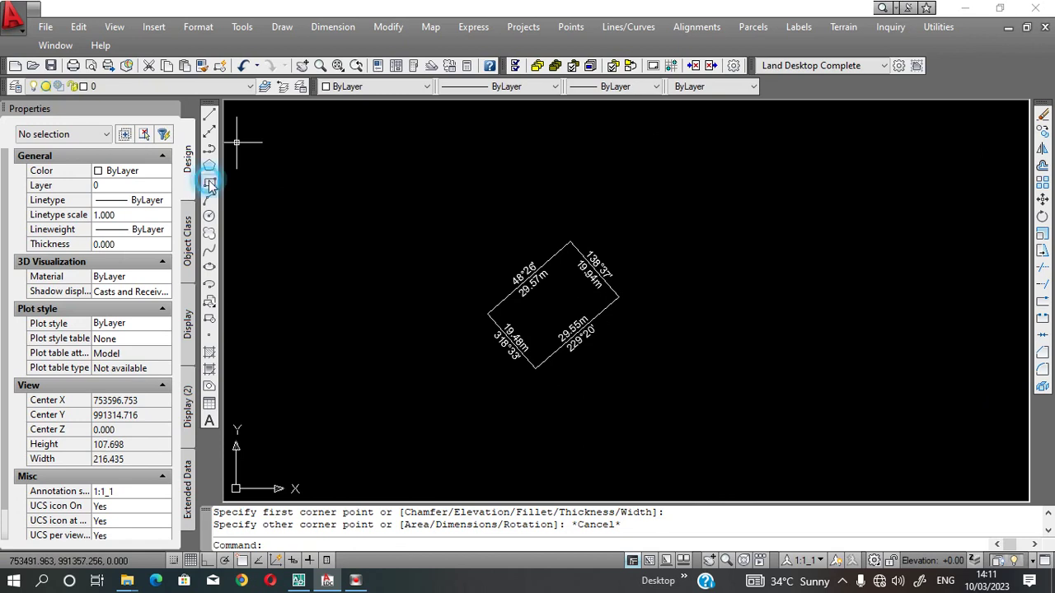
click(210, 182)
click(431, 106)
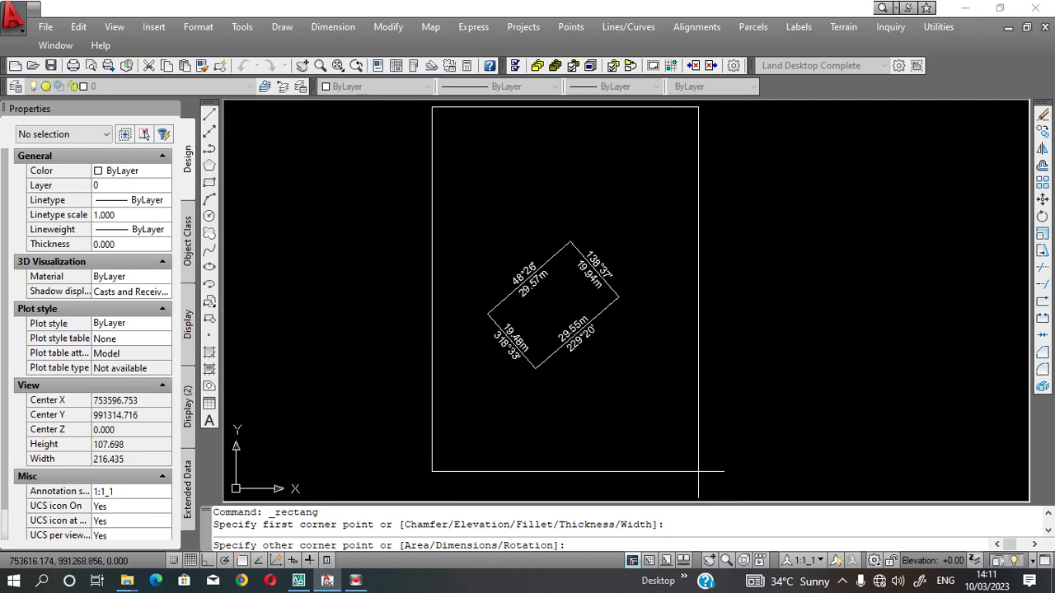
click(710, 497)
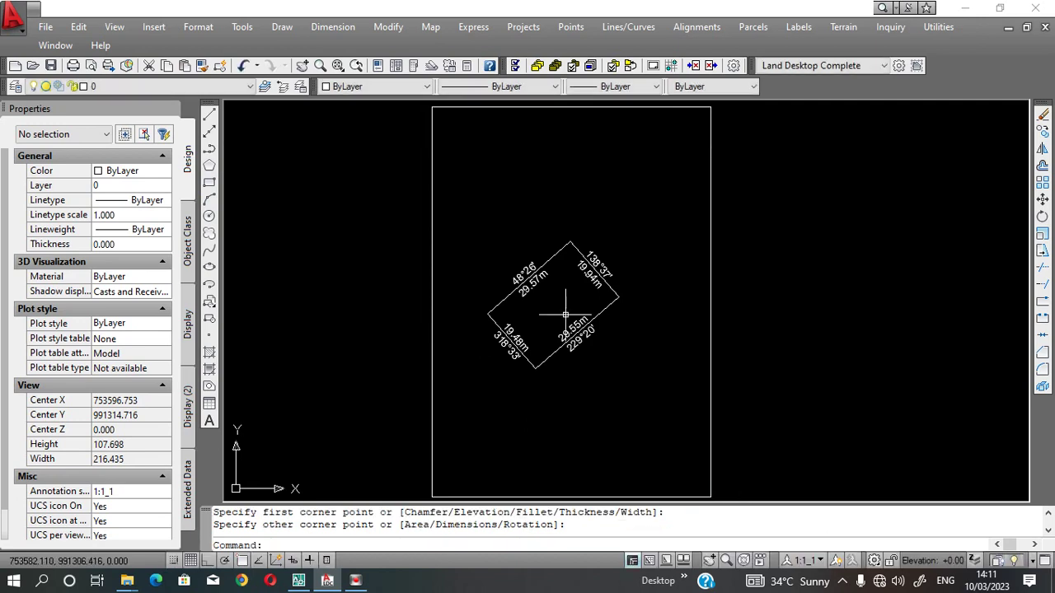
click(338, 65)
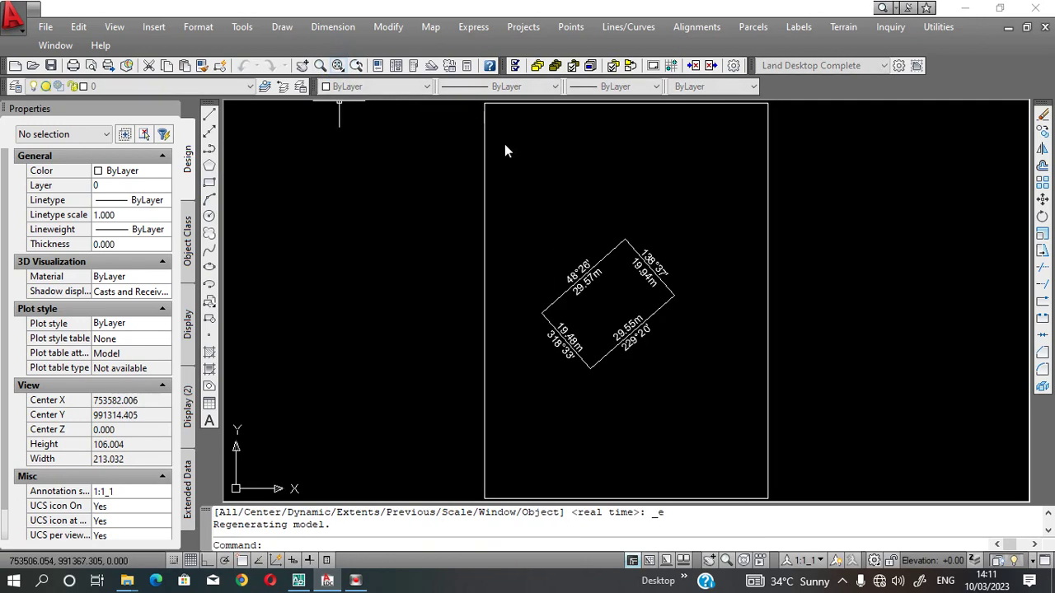
scroll(569, 228, down, 5)
scroll(627, 193, up, 3)
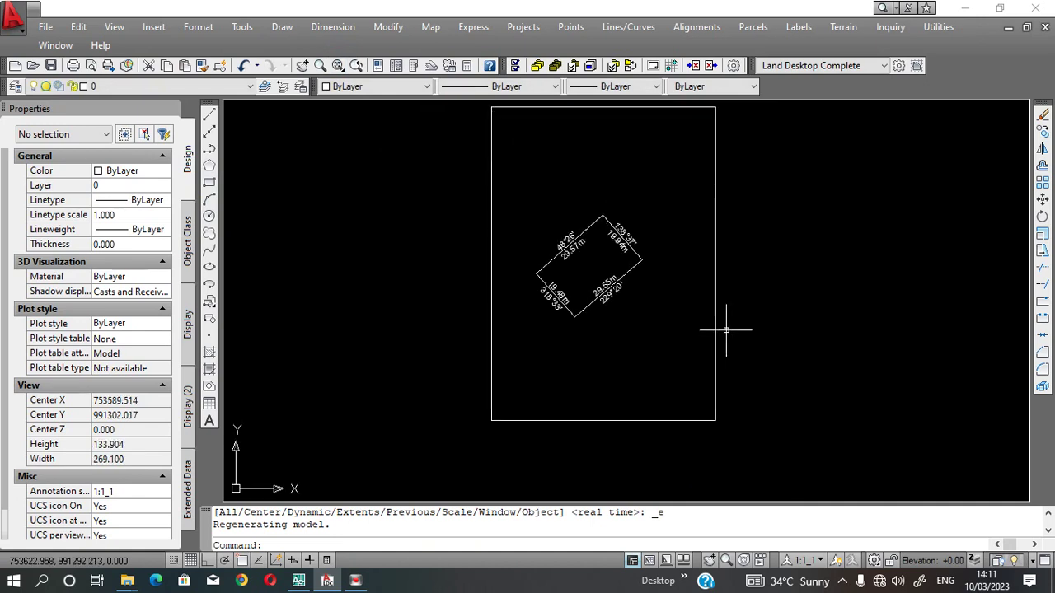
Move the frame slightly up and left so it encloses the parcel.
click(791, 377)
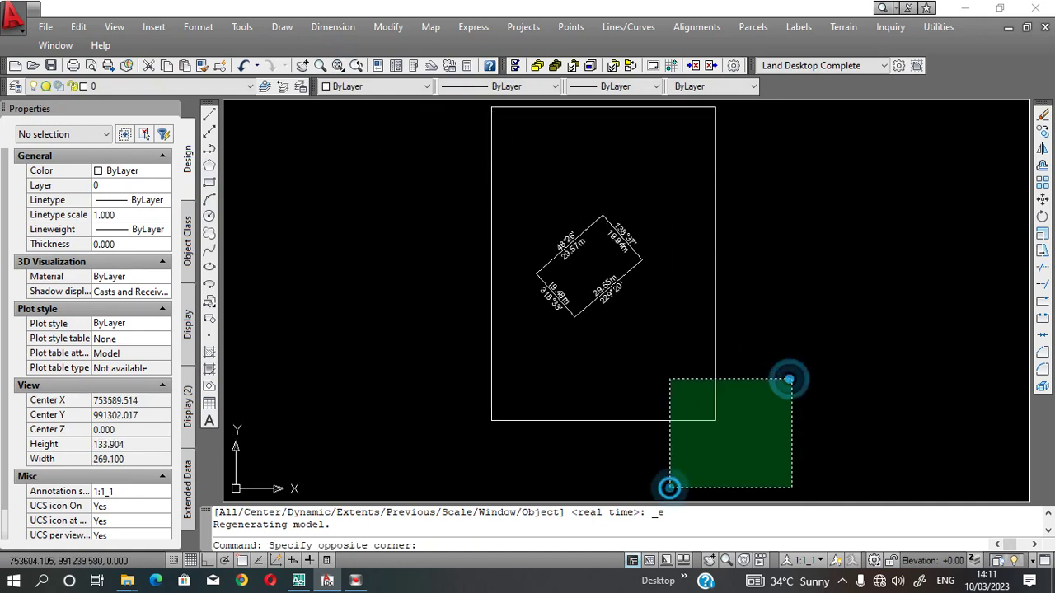
click(668, 487)
scroll(677, 387, down, 3)
scroll(676, 359, up, 1)
text(M)
key(Return)
scroll(668, 420, up, 1)
click(667, 426)
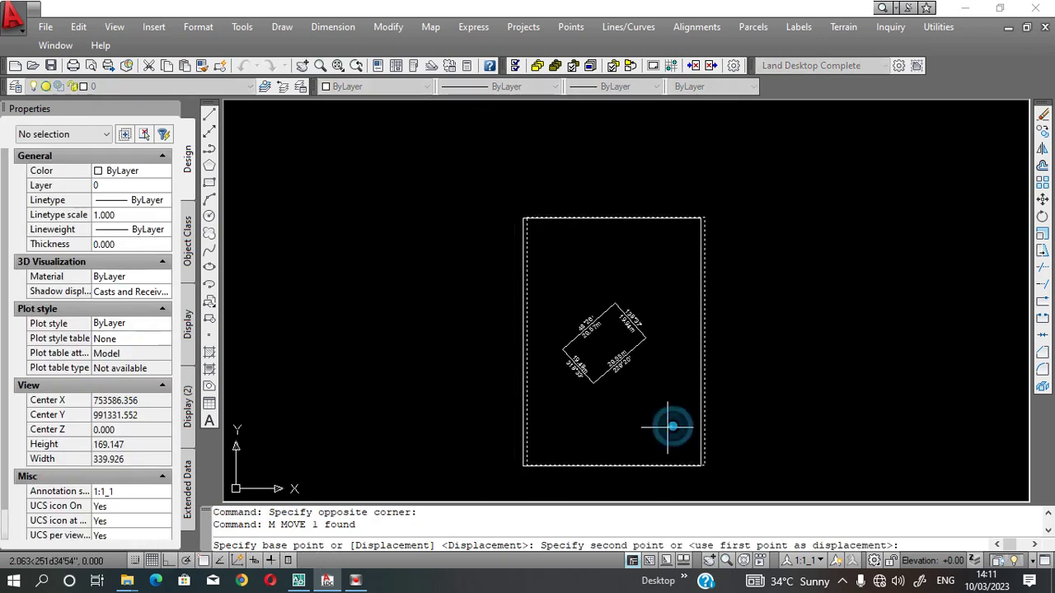
click(653, 423)
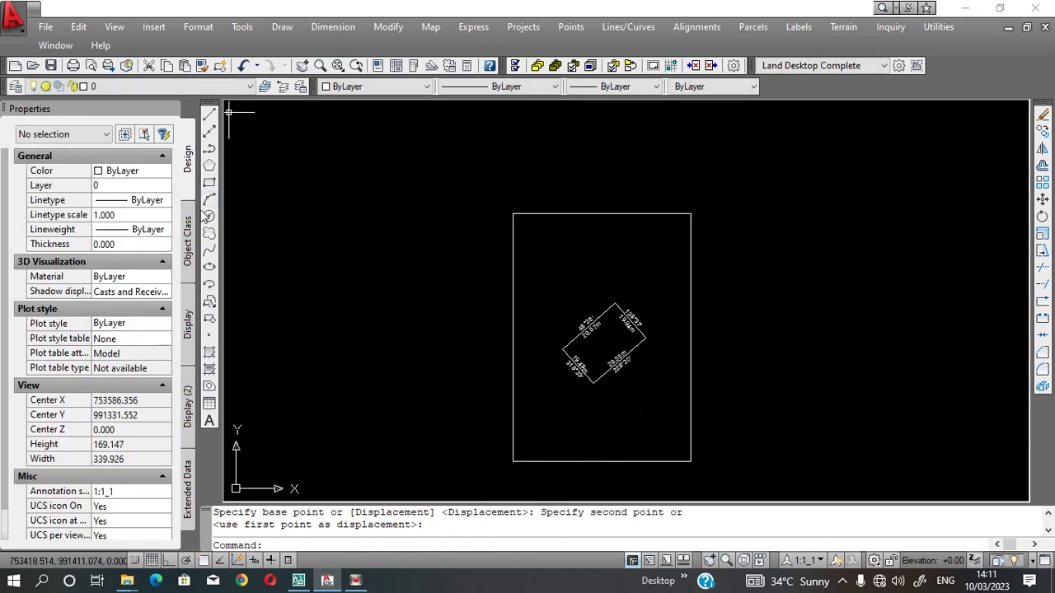
click(209, 423)
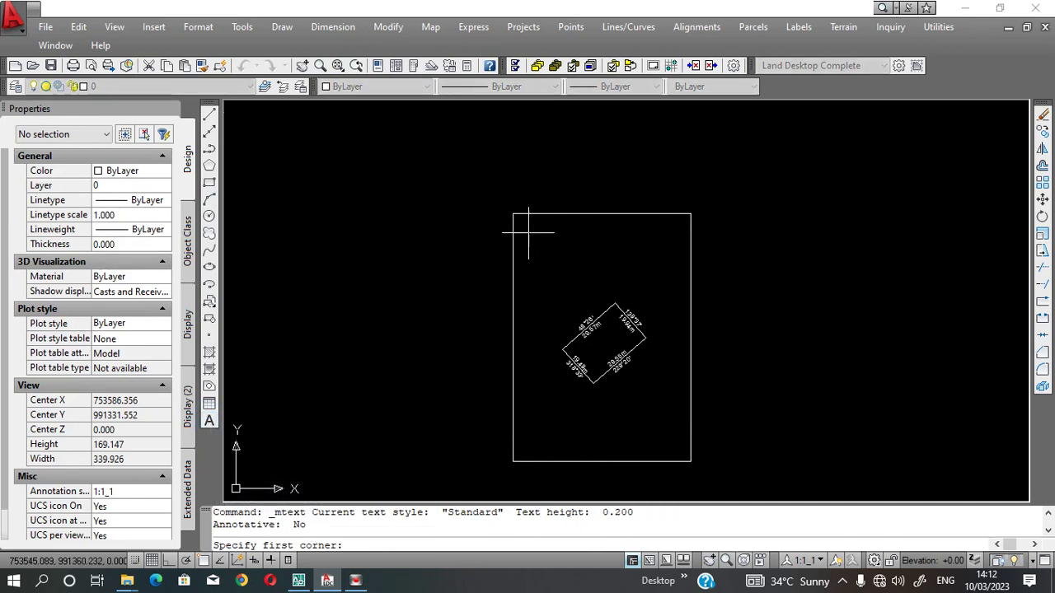
Start an MText box in the frame's top with the property heading and the owner's name.
click(552, 223)
click(1032, 484)
text(AN SHEWING PROPERTY SAID TO BELONG T)
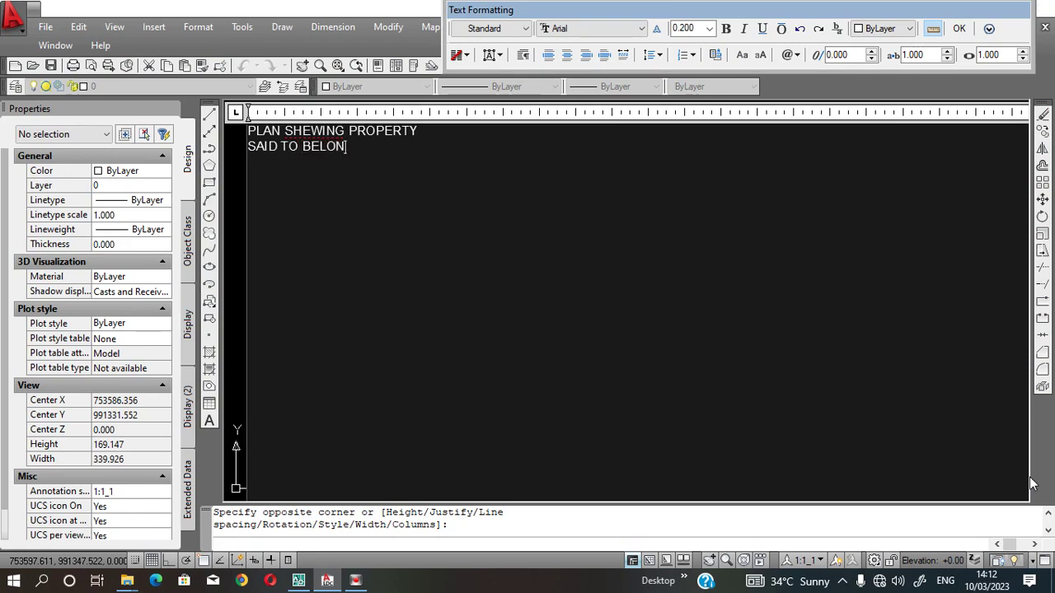
text(O)
key(Return)
text(MR. )
text(AT BALI)
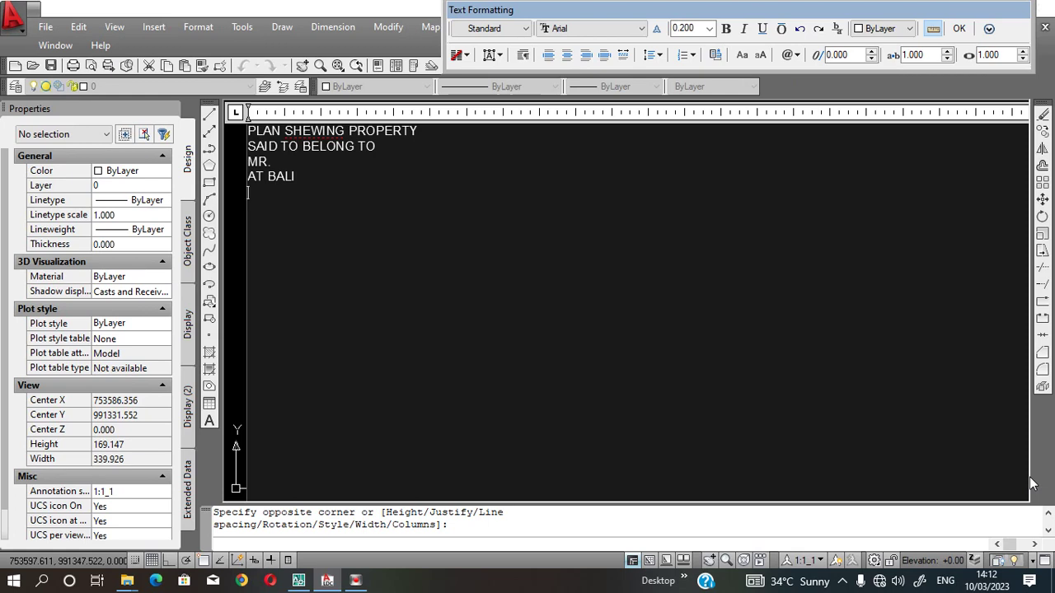
key(Return)
Add the location, SCALE:- 1: 500, ORIGIN:- U.T.M. MINNA ZONE 32 and AREA 582.622m² lines.
text(BALI LO)
text(CAL GOVT. AREA )
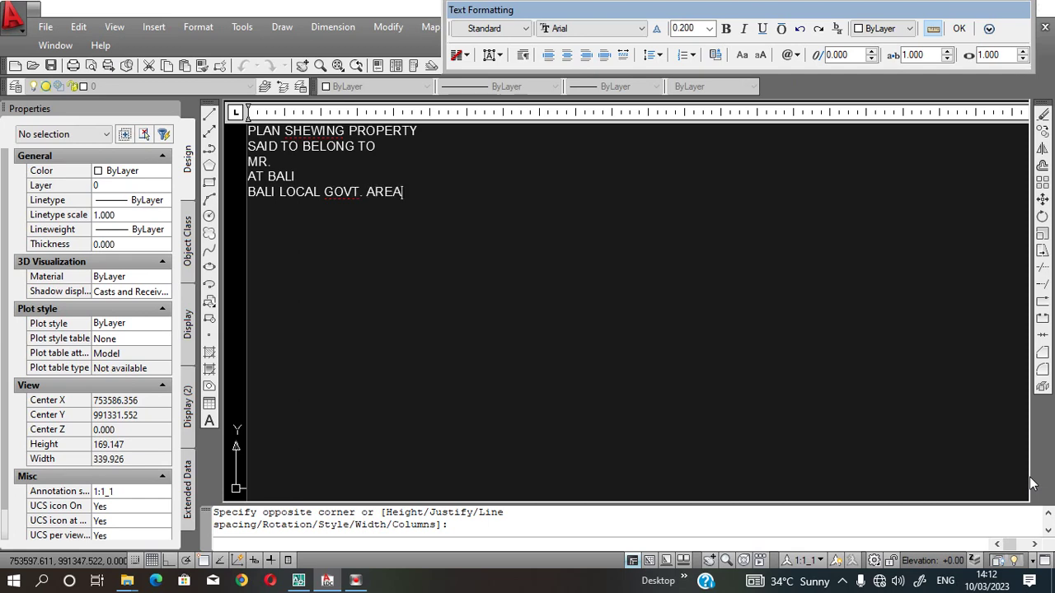
text(TARABA STATE  )
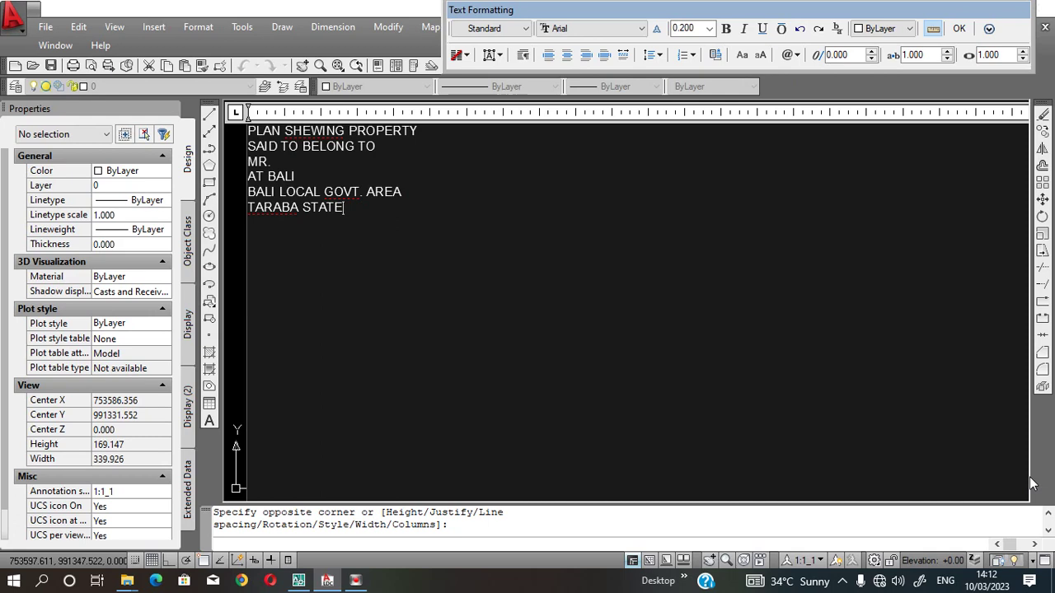
text(SCALE:-)
text( 1:)
text( 500 ORI)
text(GIN:- U.)
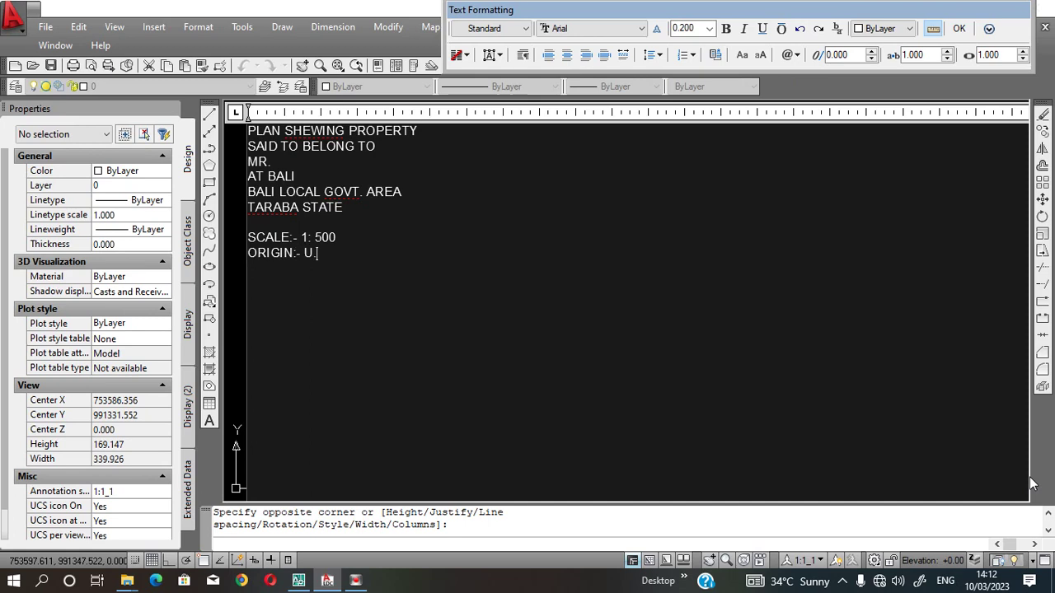
text(T.M. )
text(MINNA)
text( ZONE 3)
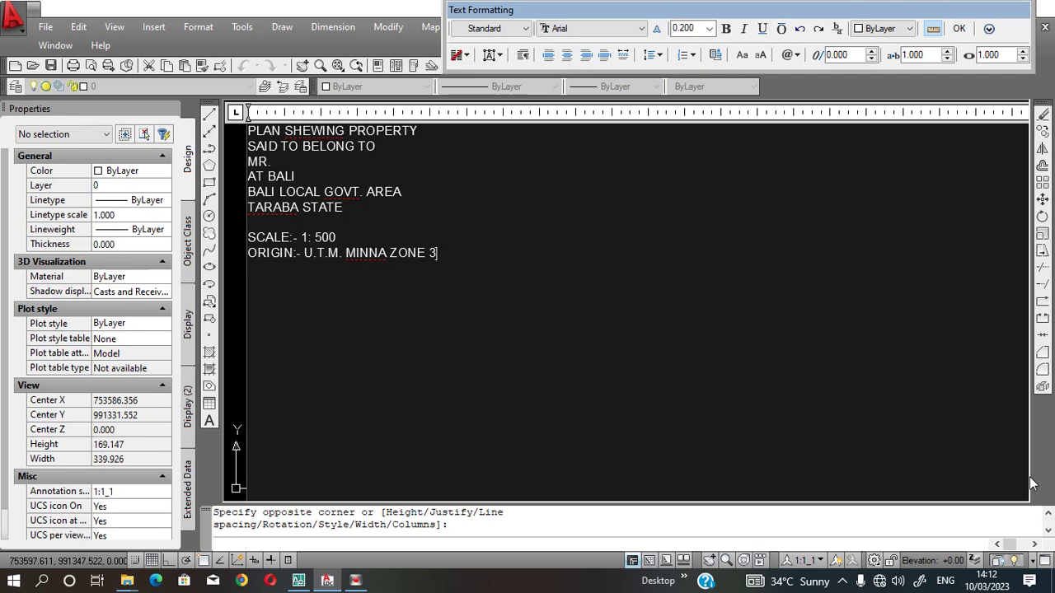
text(2 AREA:-)
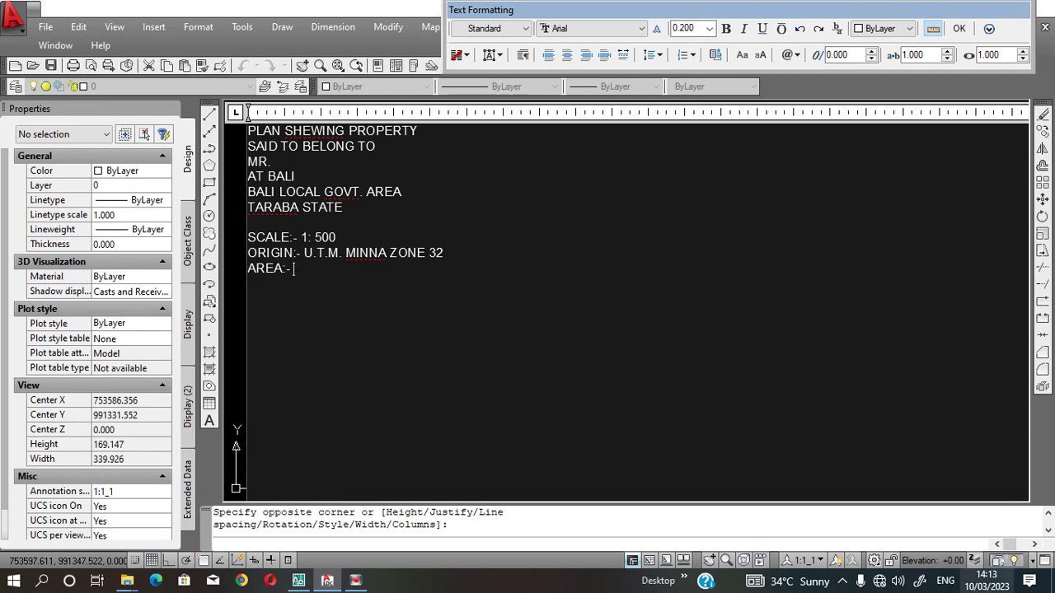
text(58)
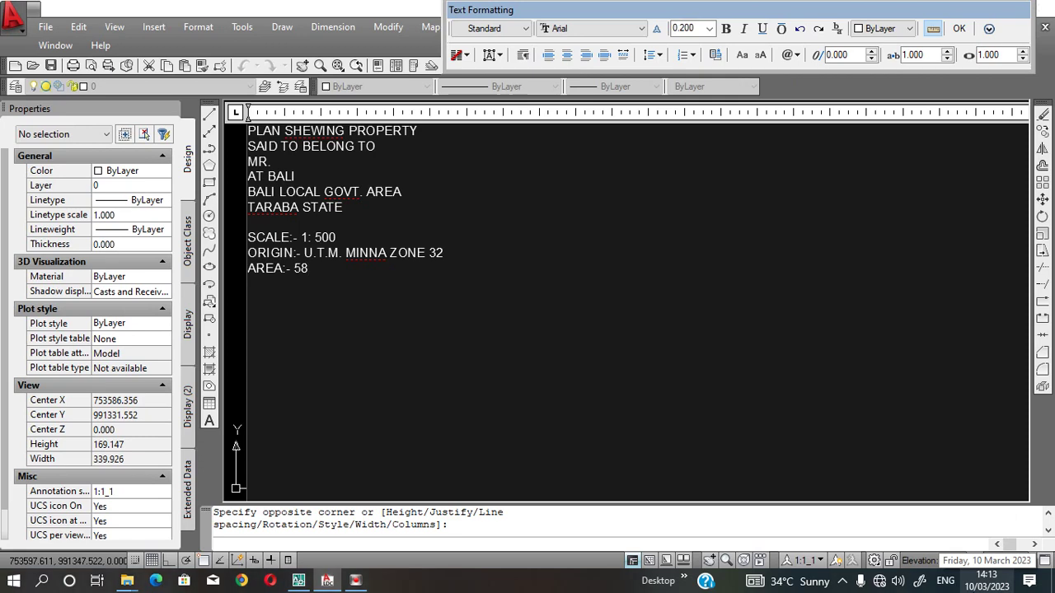
text(2.622m)
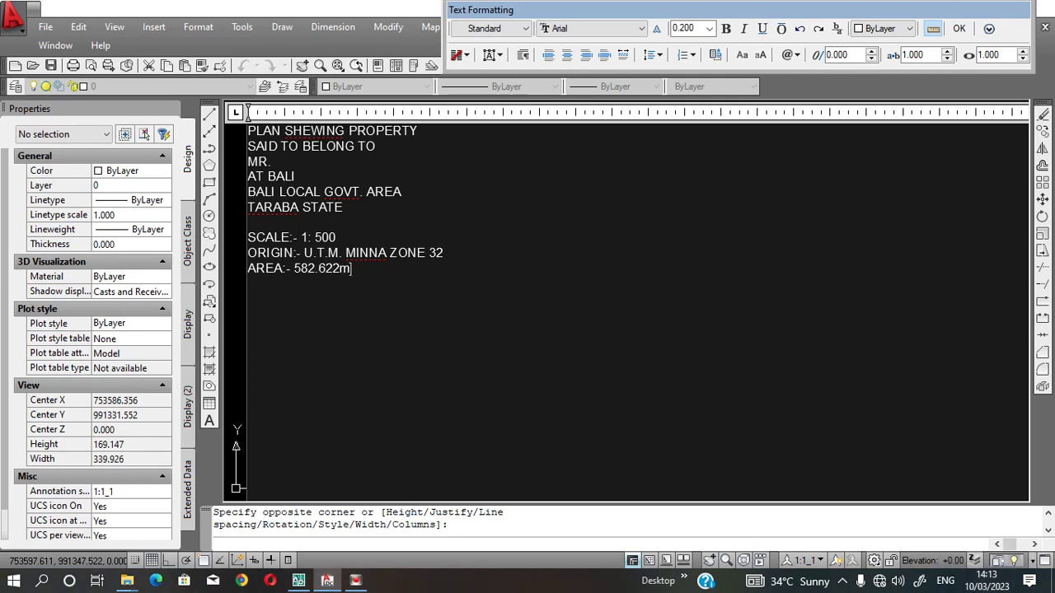
click(789, 54)
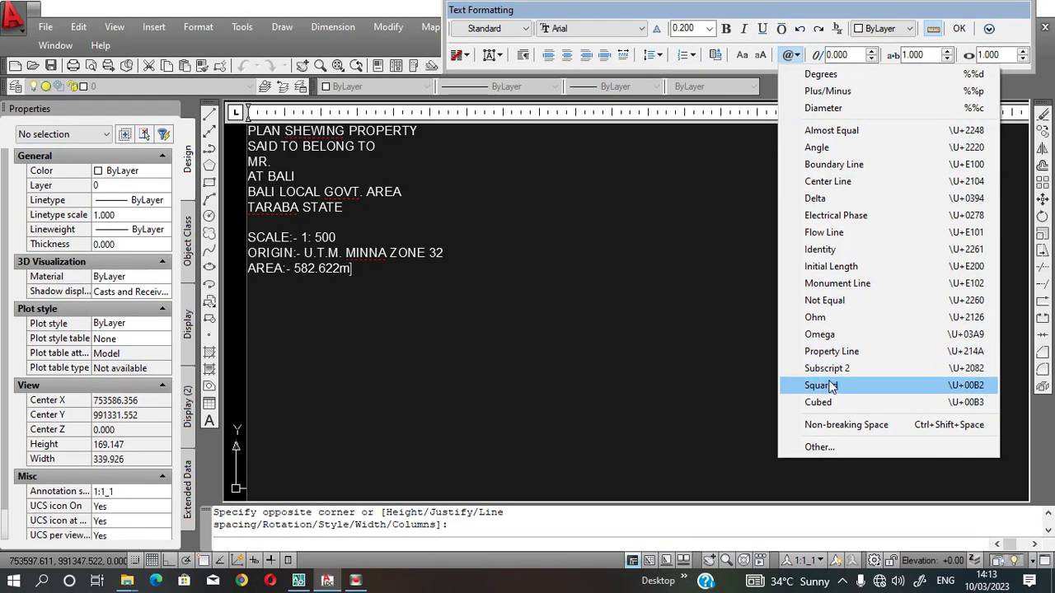
click(824, 385)
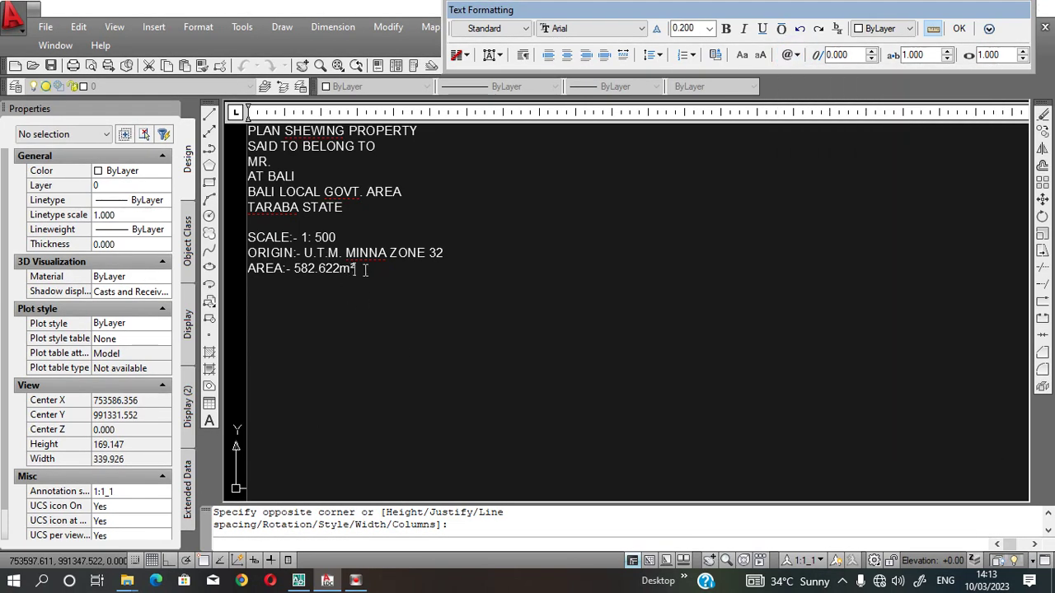
key(ctrl+a)
click(684, 28)
Give the title text height 1.200 and centre it.
text(1)
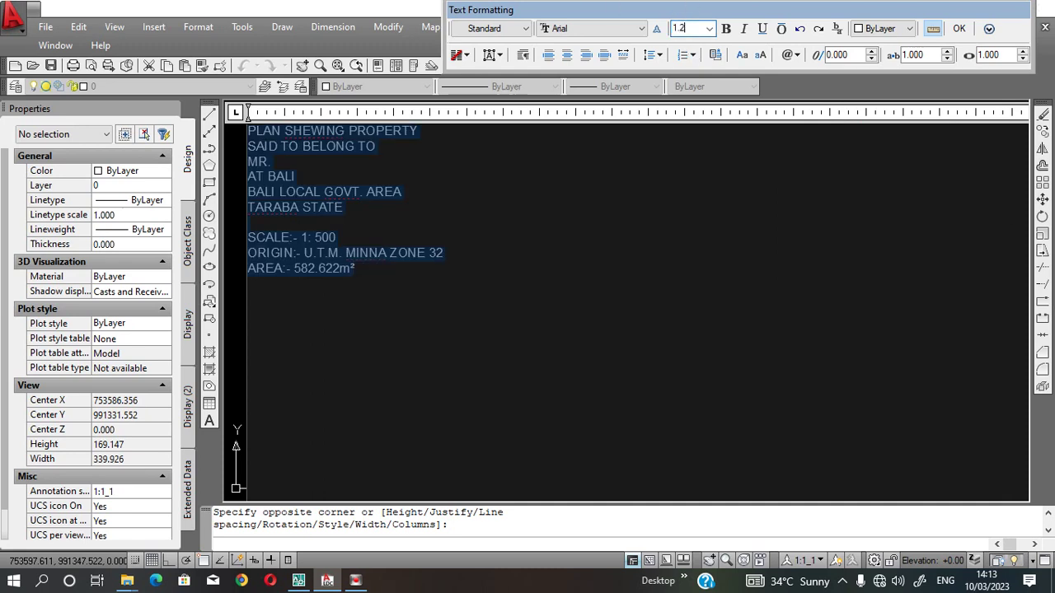
key(Return)
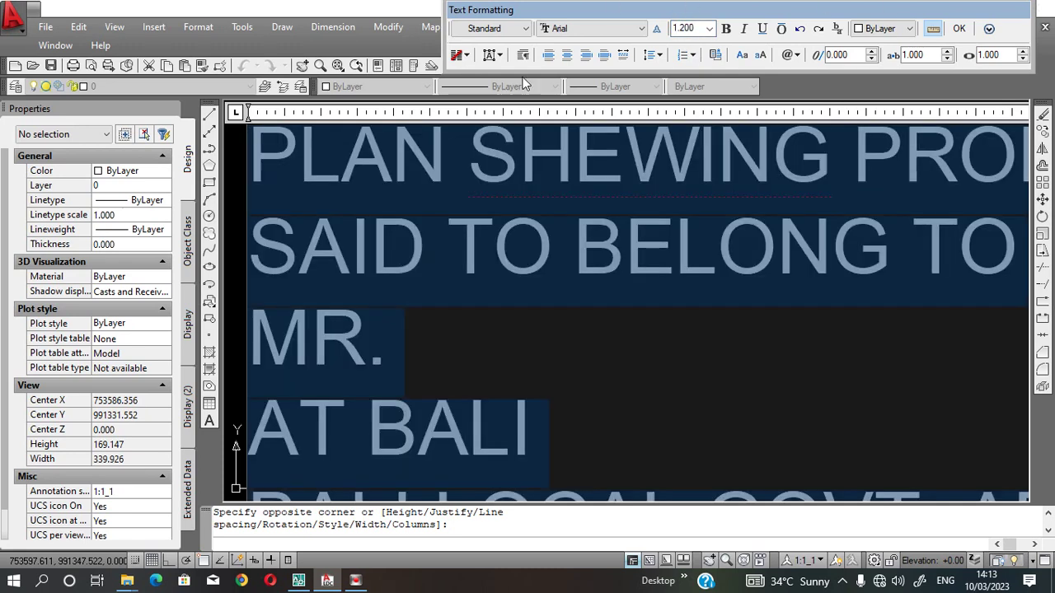
click(566, 55)
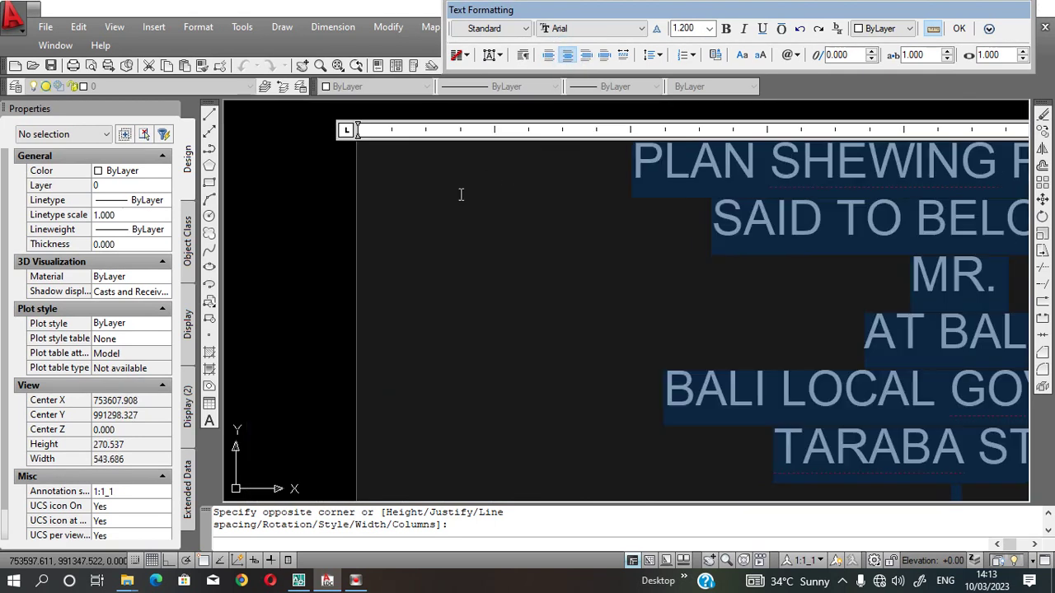
click(269, 228)
Colour the AREA line red and the ORIGIN line blue.
double_click(531, 215)
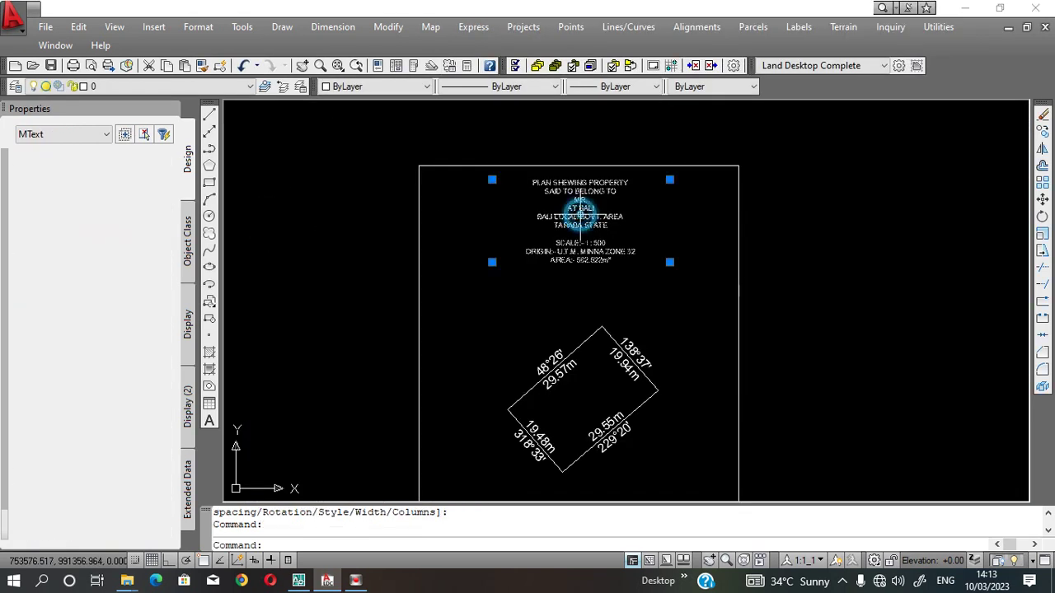
drag(626, 256, 498, 232)
click(746, 82)
click(715, 123)
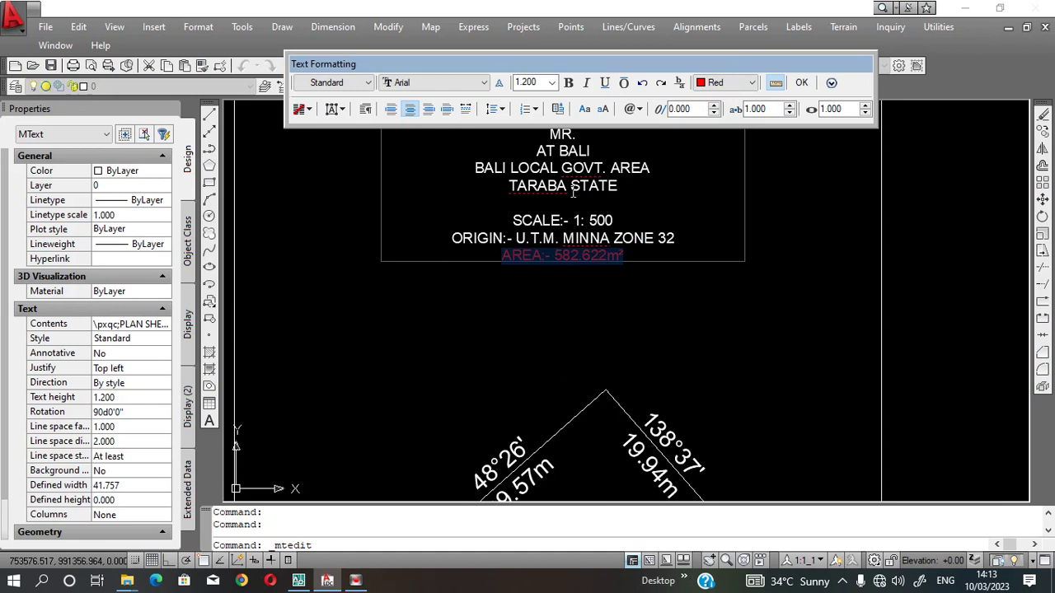
drag(684, 238, 421, 244)
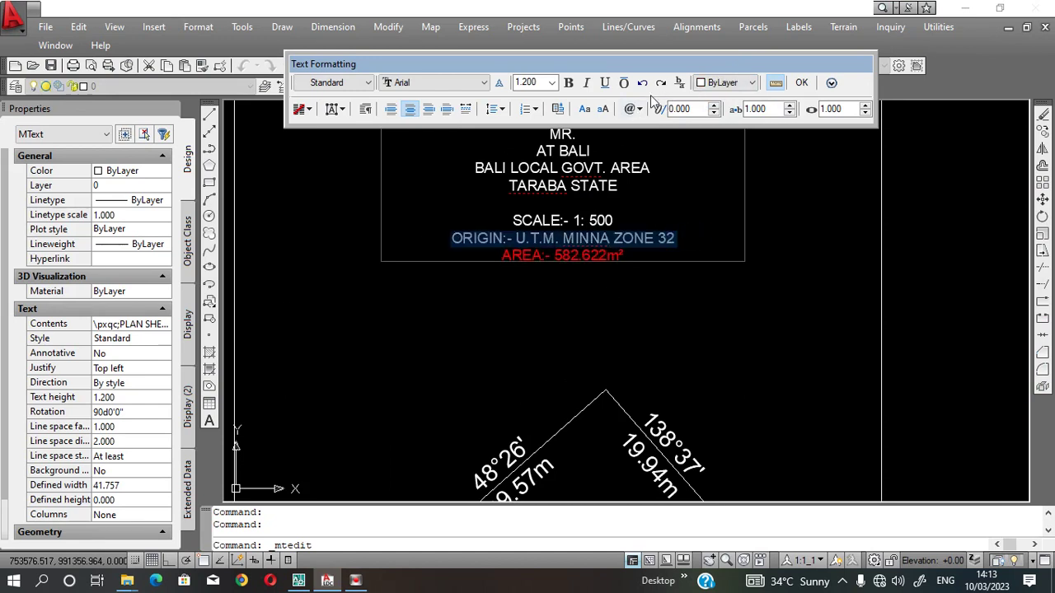
click(752, 83)
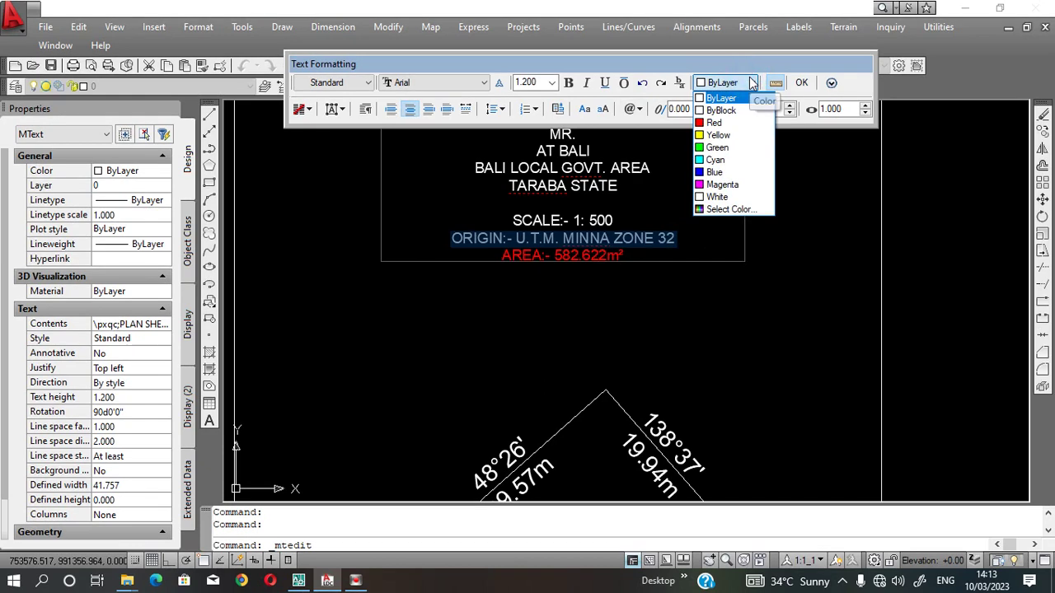
click(713, 172)
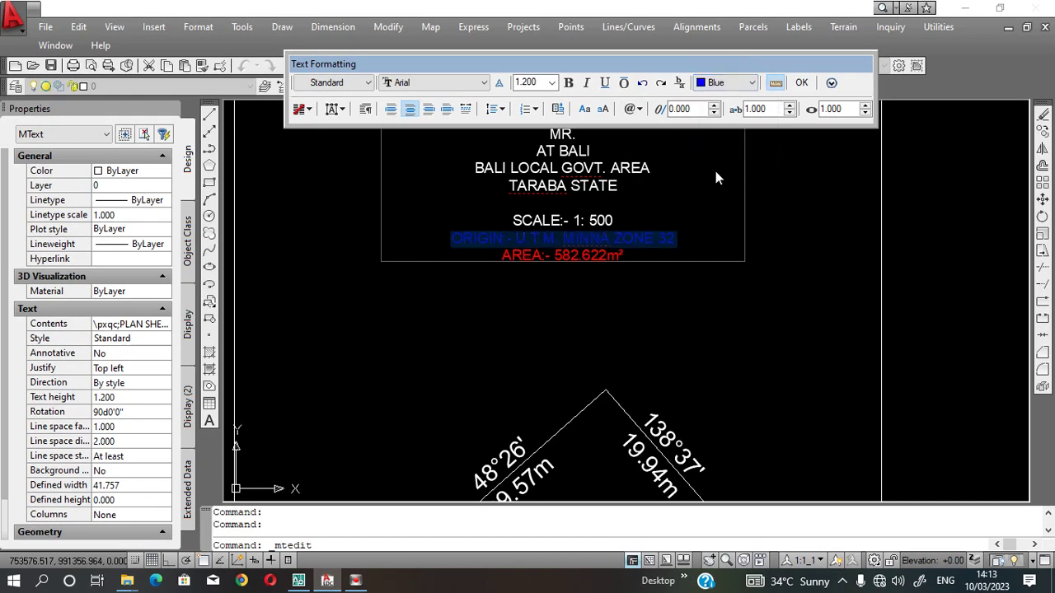
click(642, 321)
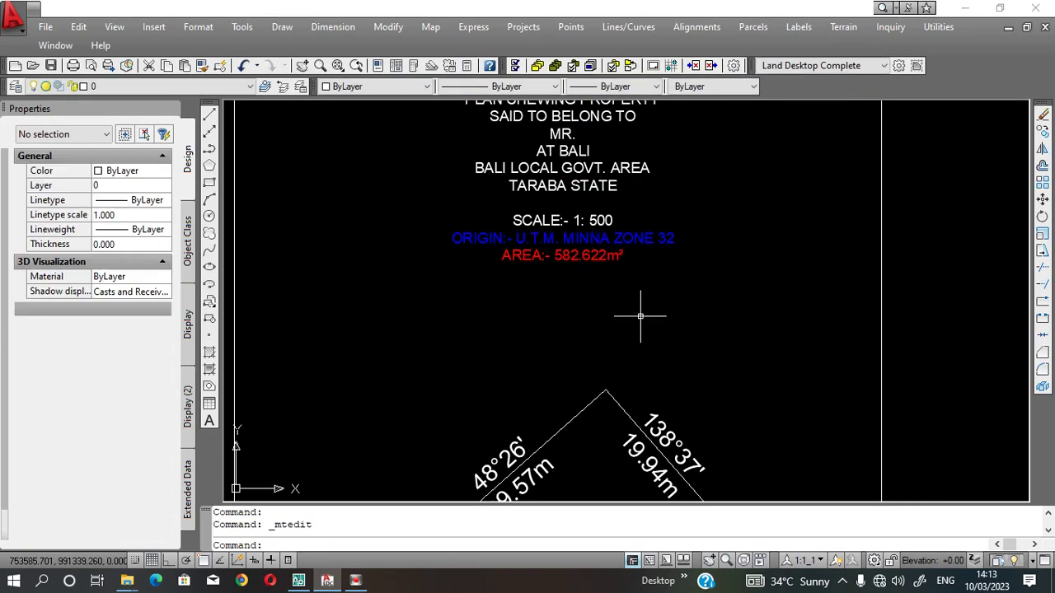
scroll(640, 316, down, 8)
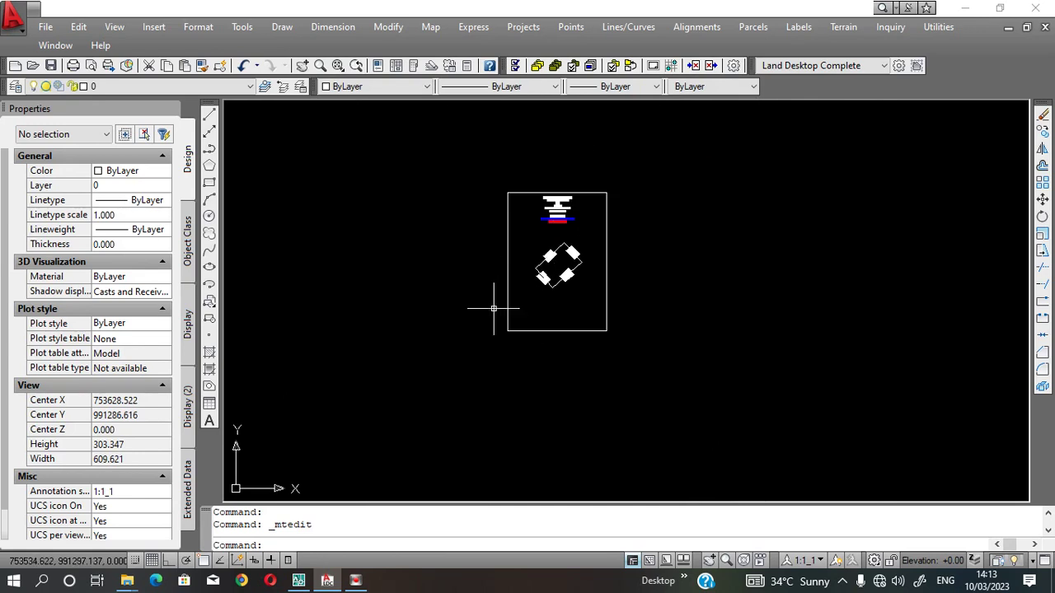
Copy the title text block down to near the bottom of the frame.
click(561, 212)
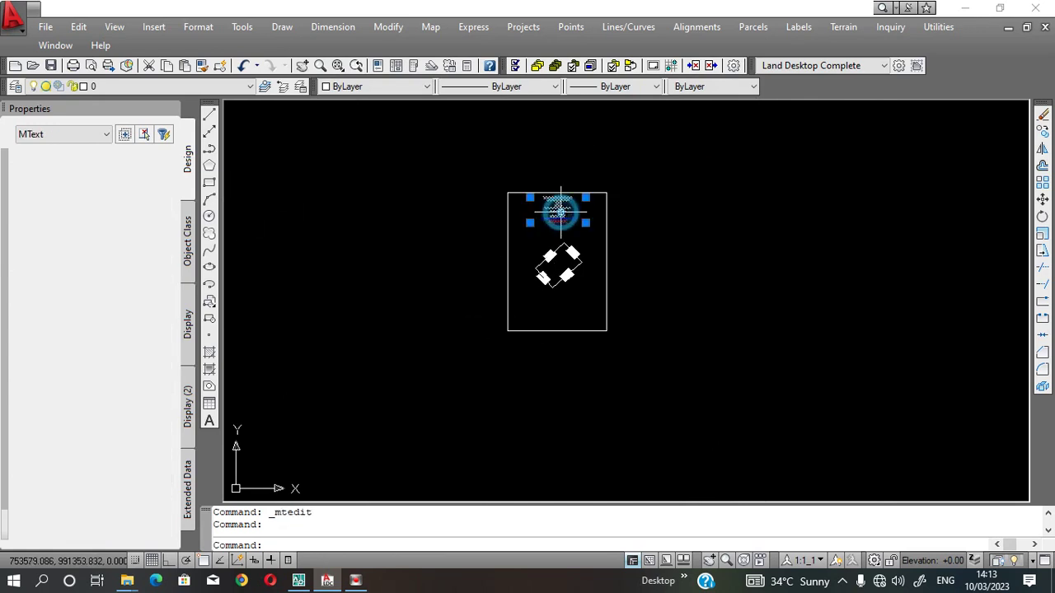
click(1042, 131)
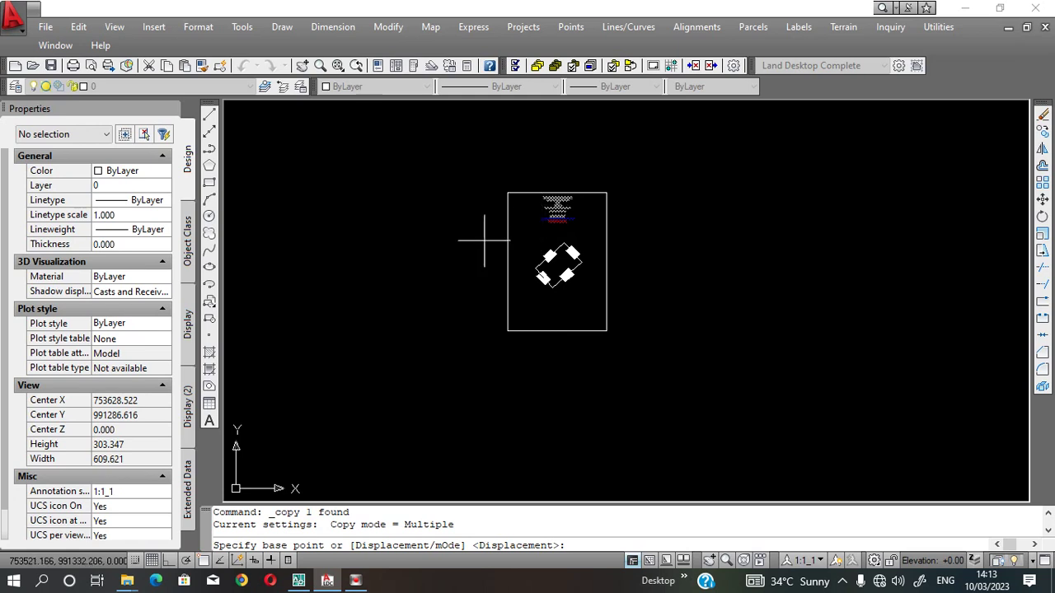
scroll(511, 297, up, 2)
scroll(528, 326, up, 3)
scroll(520, 317, down, 3)
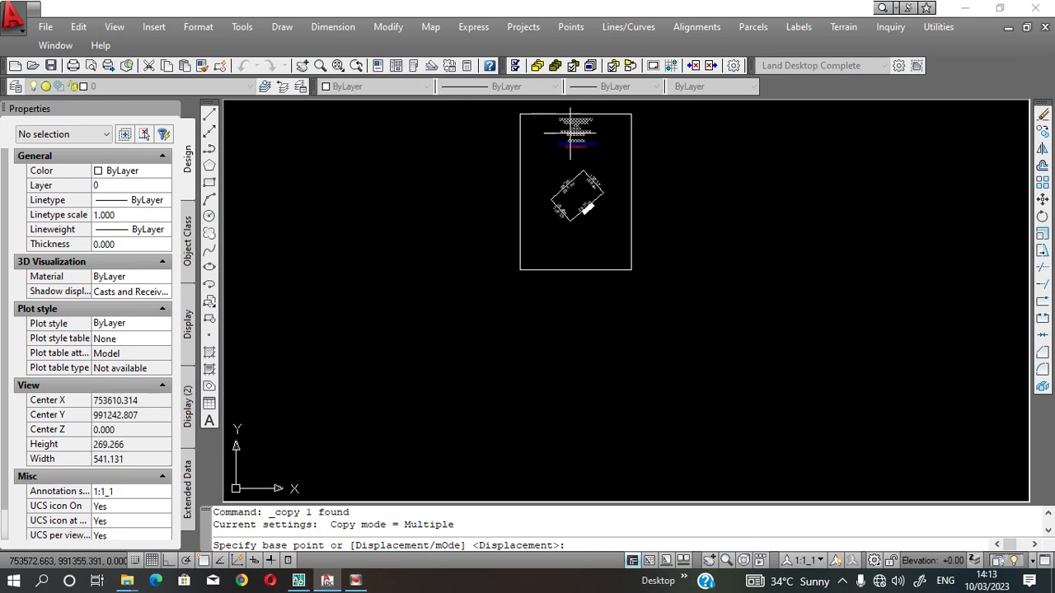
click(567, 151)
scroll(515, 309, up, 3)
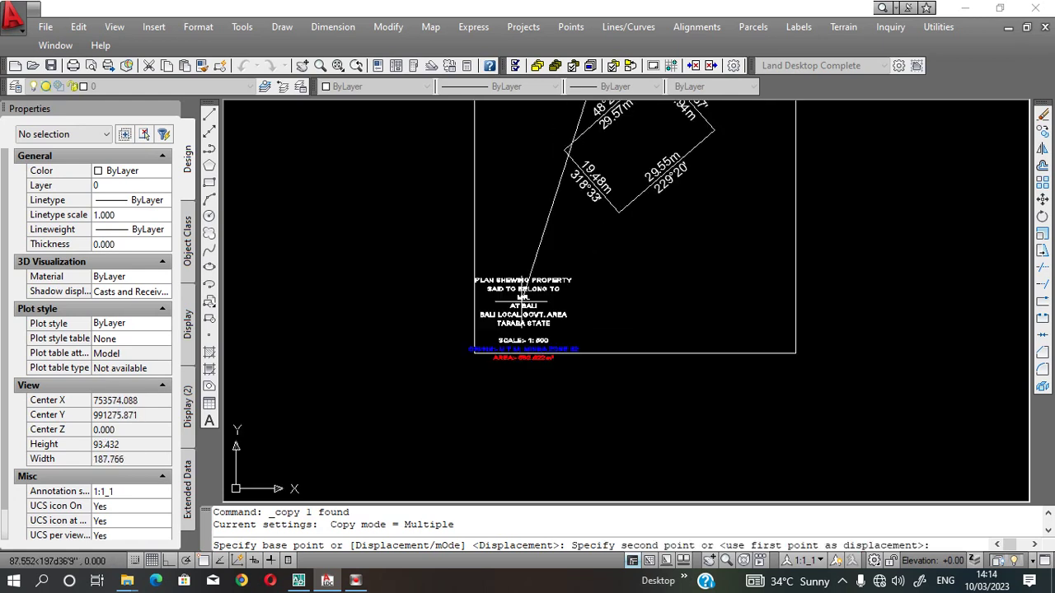
click(517, 306)
key(Return)
Replace the copied title's contents with the label PLAN NO.
click(518, 305)
double_click(517, 305)
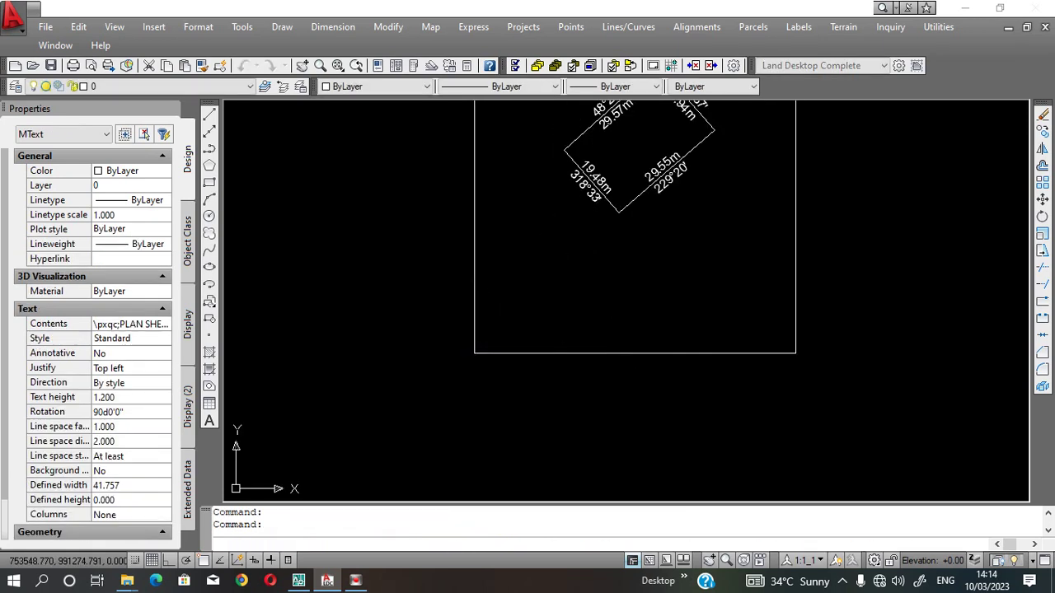
key(ctrl+a)
key(Delete)
text(PLAN)
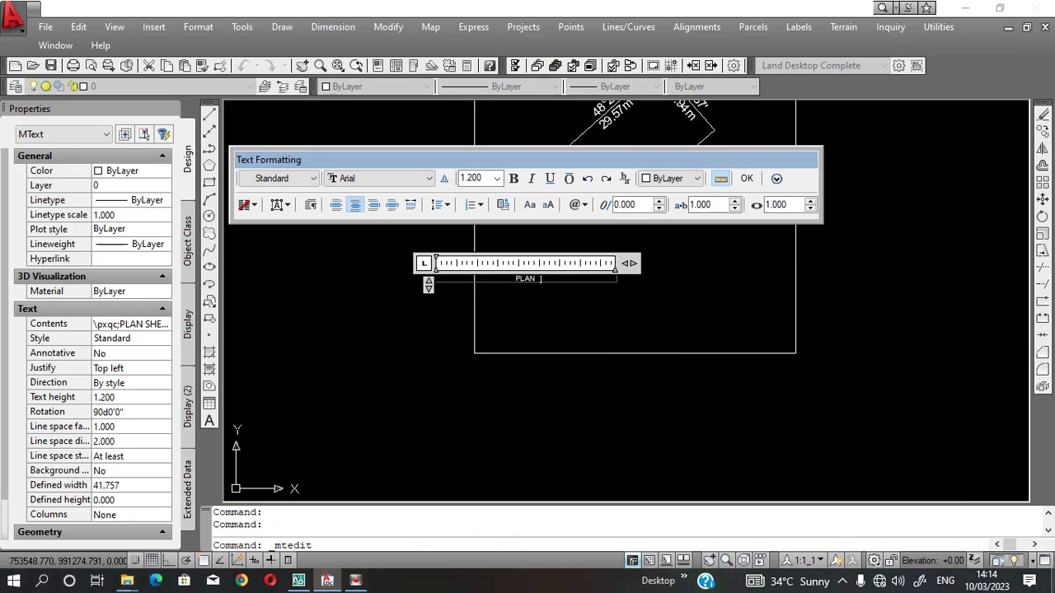
text(NO)
click(678, 275)
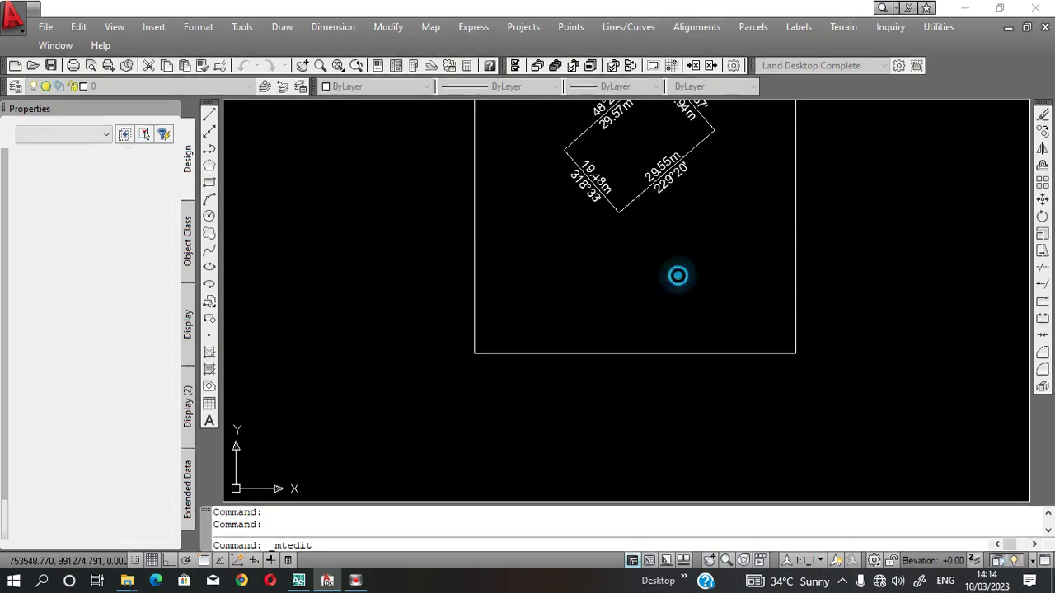
With Ortho on, copy the PLAN NO. label twice to the right and reopen the middle one.
click(553, 285)
click(537, 272)
click(1042, 131)
click(168, 560)
click(545, 269)
click(650, 272)
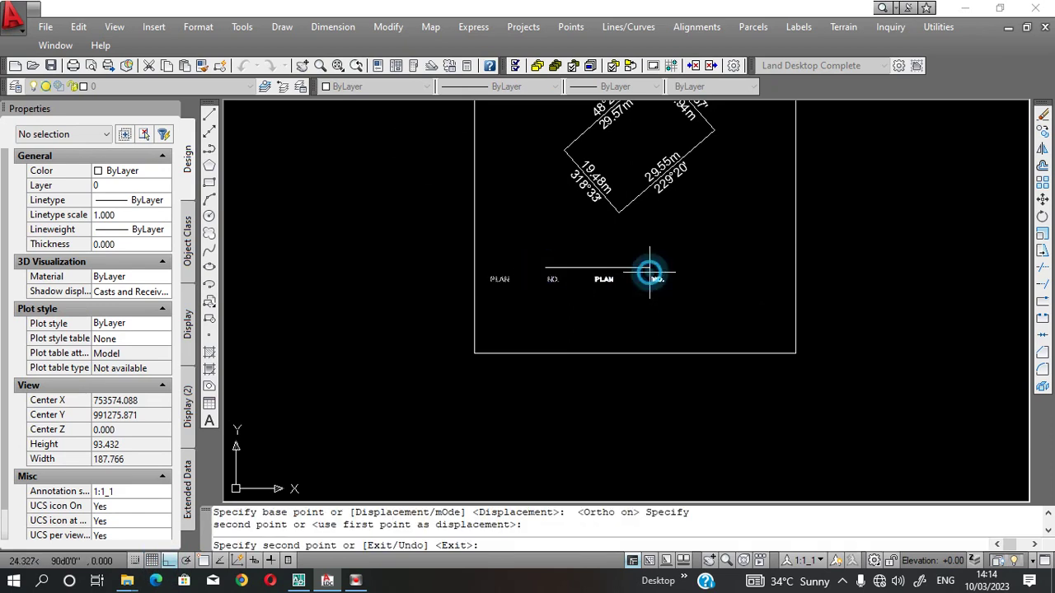
click(774, 280)
key(Return)
click(651, 275)
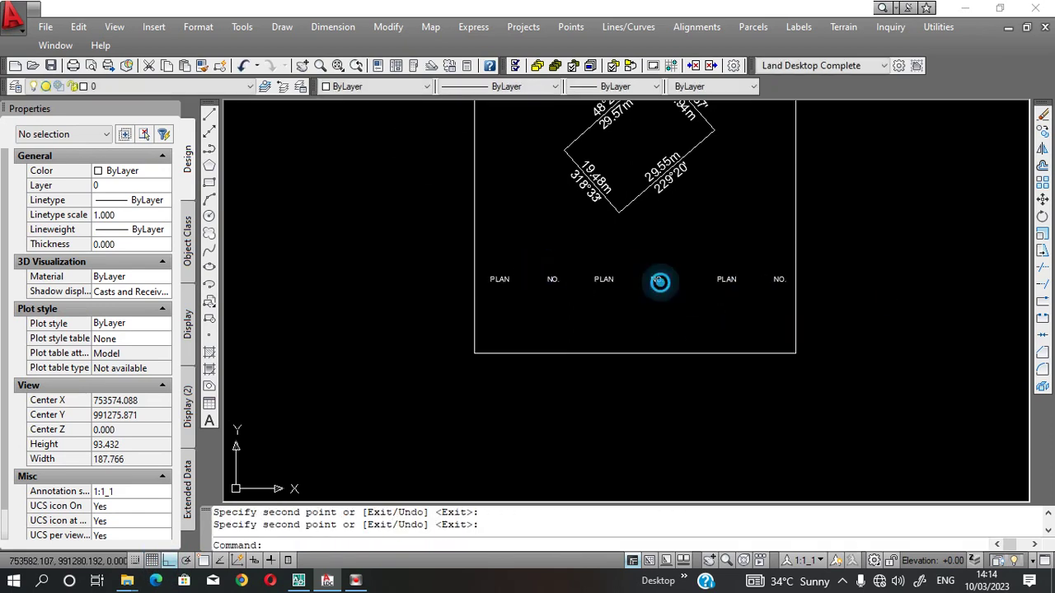
double_click(651, 278)
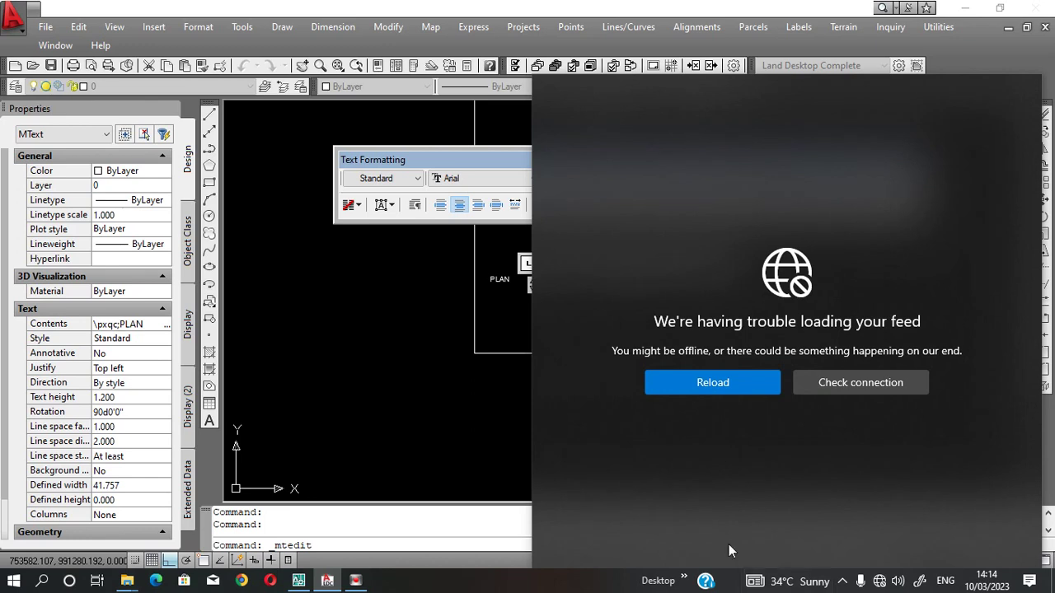
Correct the middle label's spelling so it reads SURVEYORS OFFICE with ADDRESS on a second line.
click(502, 284)
scroll(675, 272, up, 2)
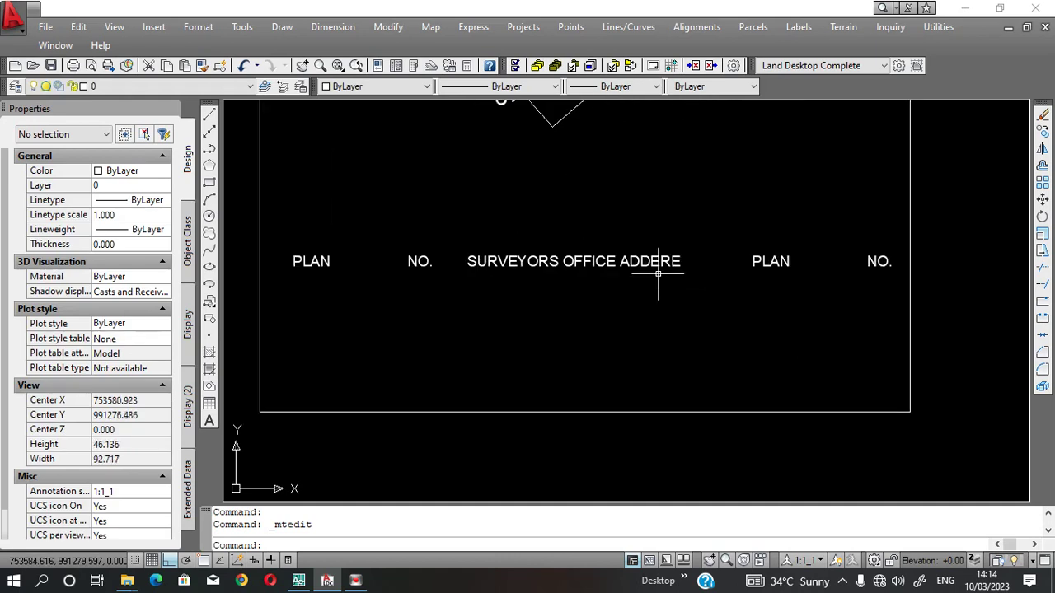
double_click(668, 260)
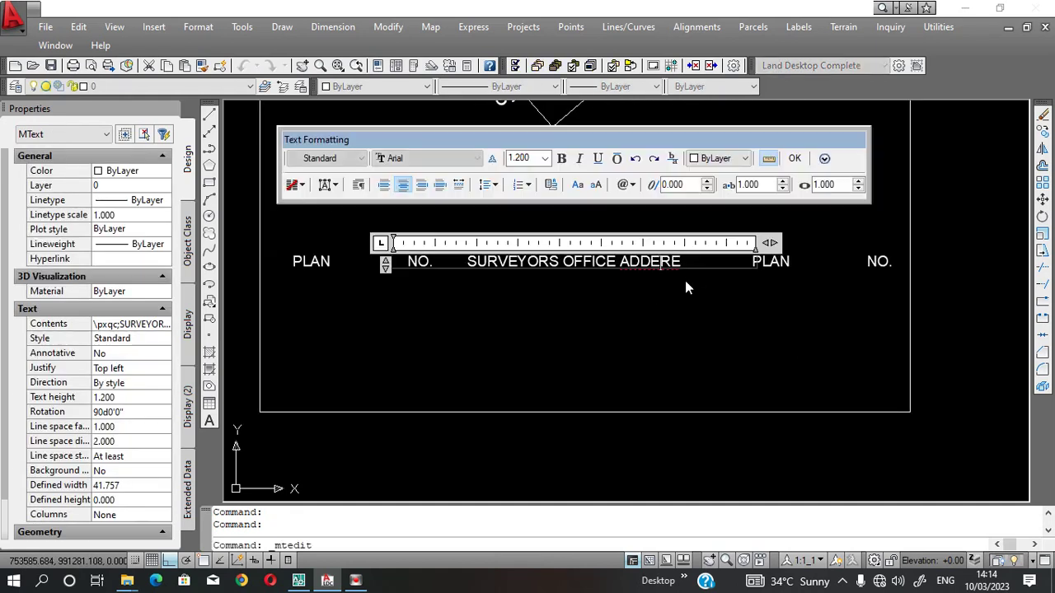
key(BackSpace)
key(BackSpace)
key(BackSpace)
key(BackSpace)
key(BackSpace)
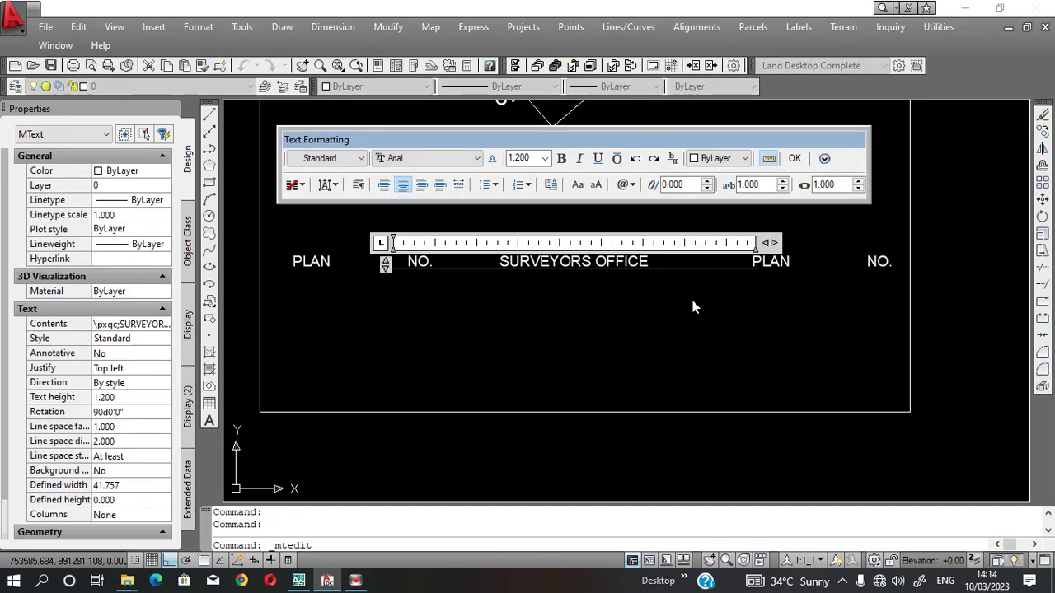
key(Return)
text(ADDRESS)
click(826, 314)
Rewrite the right-hand label as three lines: CERTIFIED TRUE COPY OF / ORIGINAL PLAN / MADE BY ME ON / /2023.
click(770, 259)
key(Delete)
double_click(772, 302)
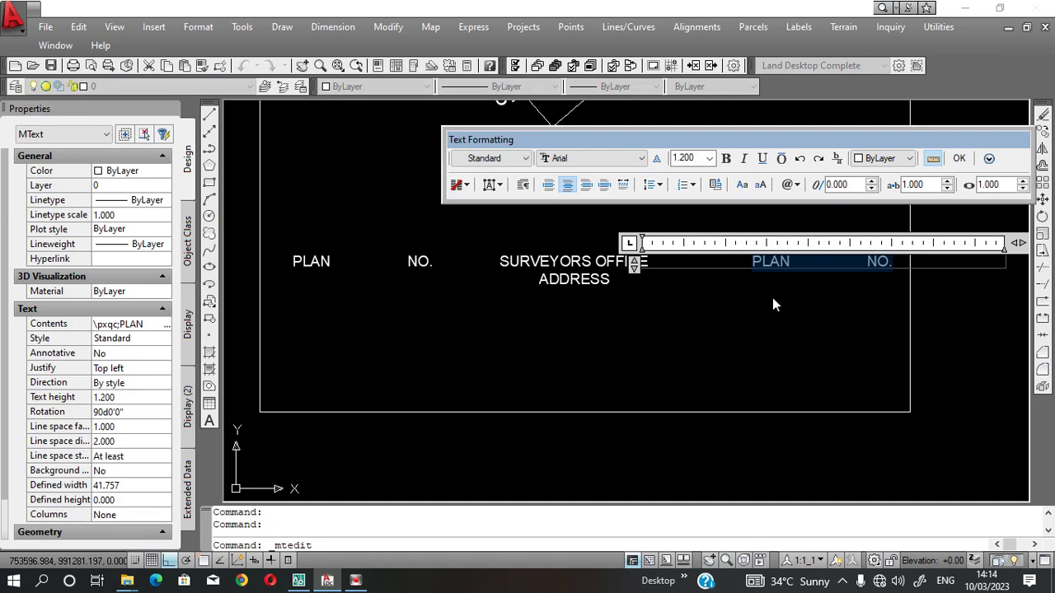
text(CERTI)
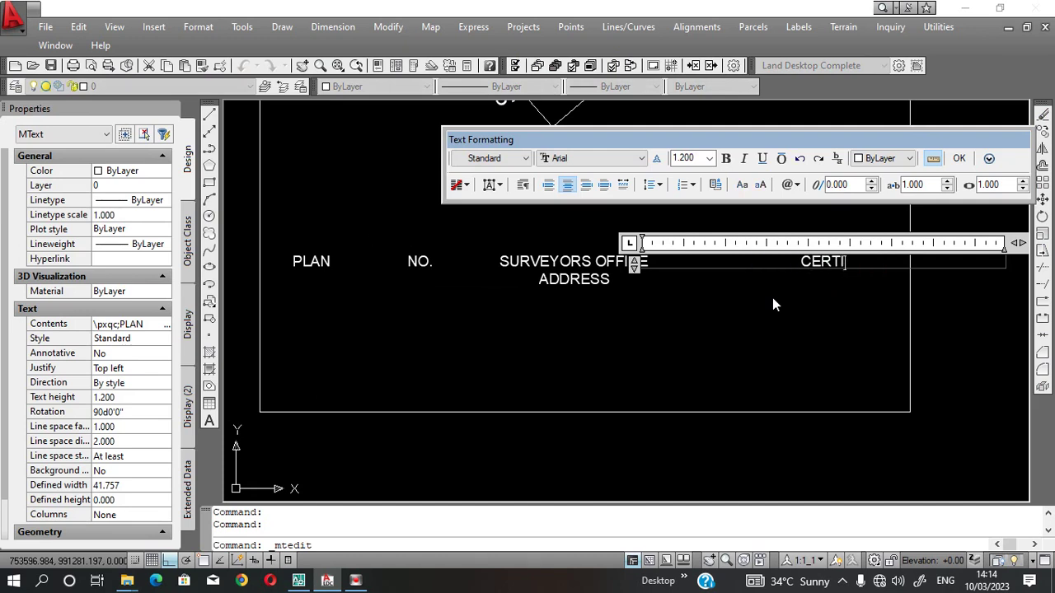
text(FIED TRUE COPY)
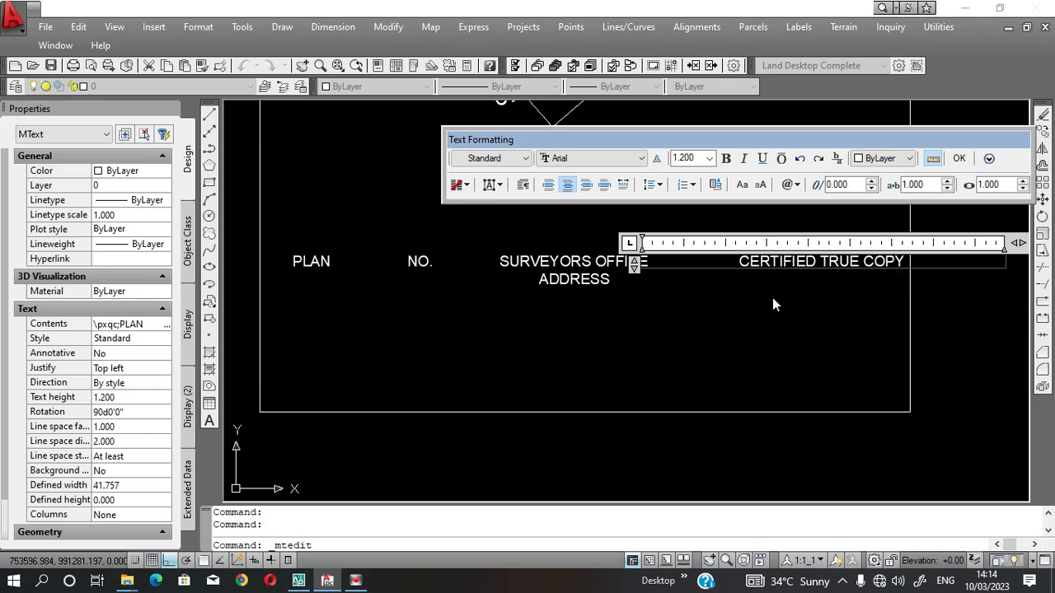
text( OF)
key(Return)
text(ORIGINAL PLAN)
key(Return)
text(MADE BY ME ON)
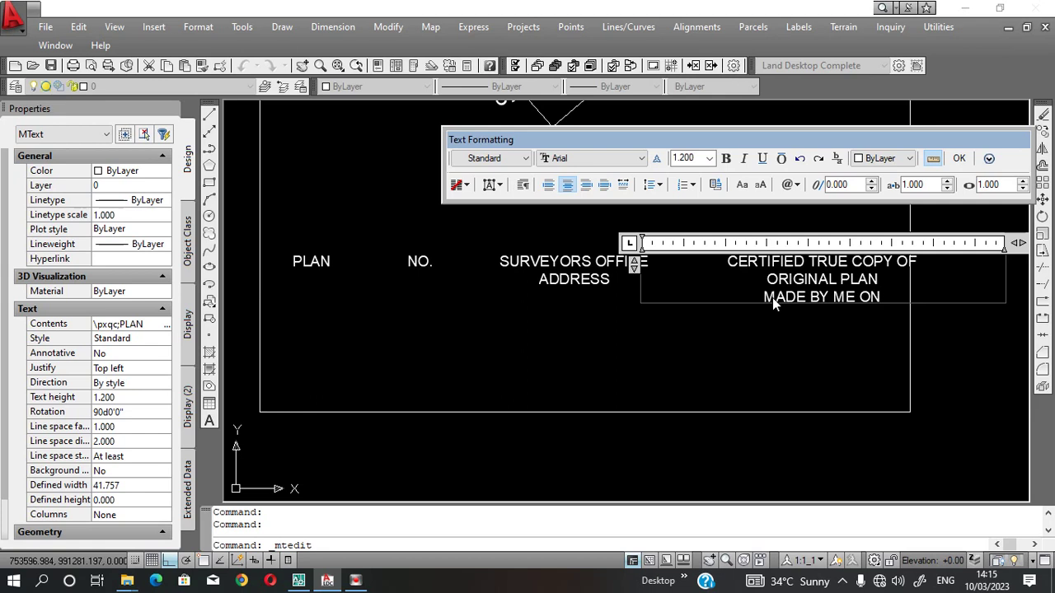
text(    /)
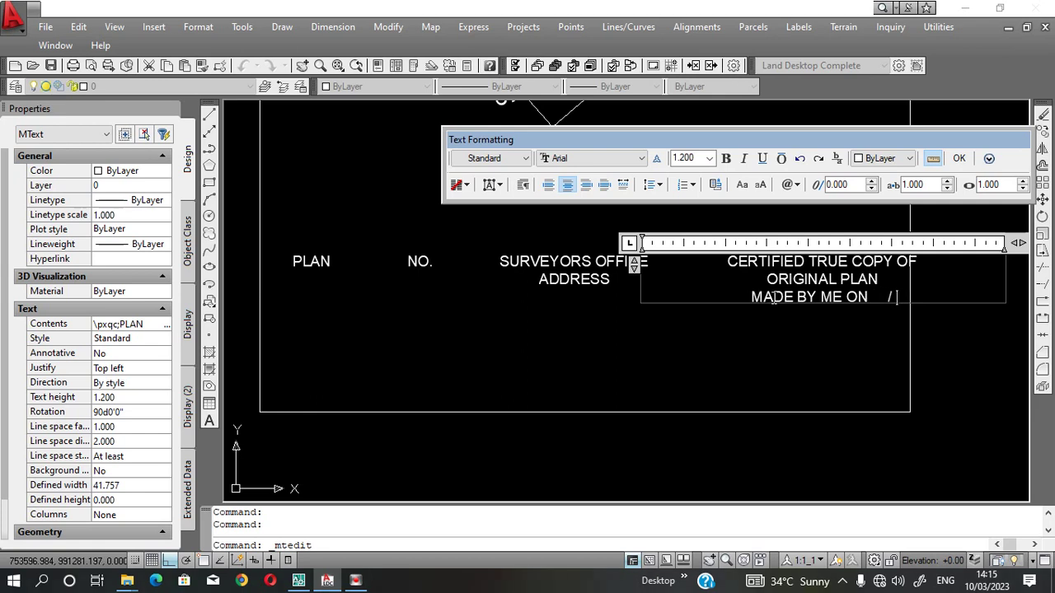
text(/  )
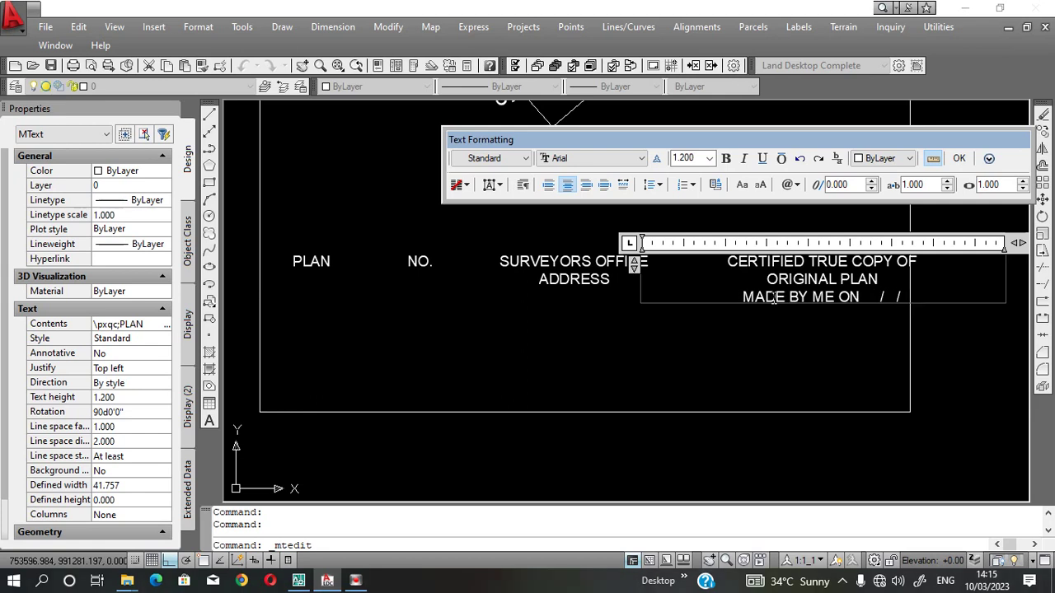
text(2023)
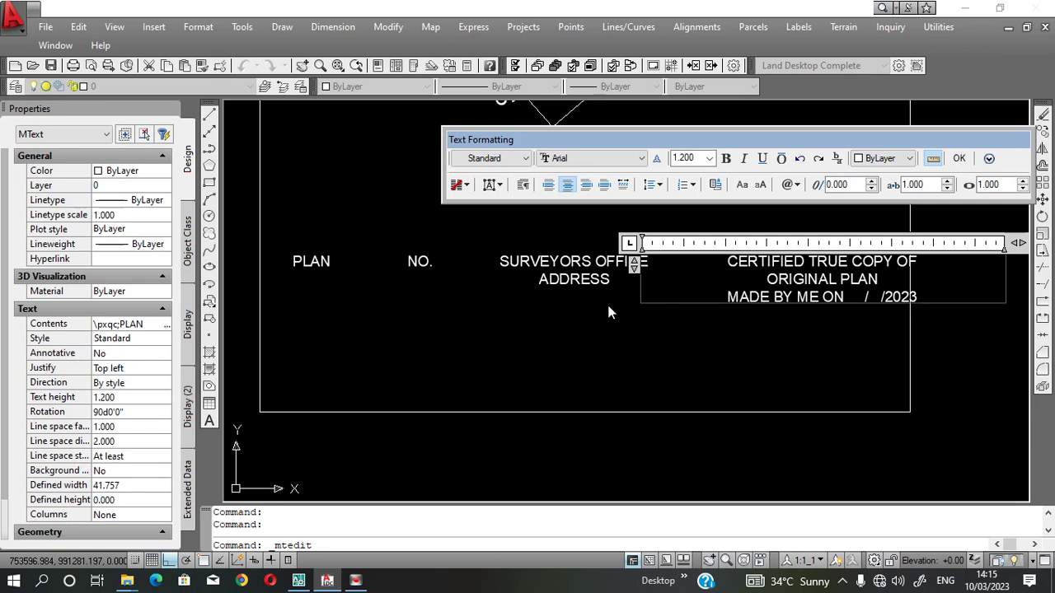
click(624, 356)
Select the certified true copy statement and start moving it with M.
click(805, 295)
text(M)
key(Return)
Shift the statement slightly left and draw a horizontal divider line above the title labels.
click(801, 359)
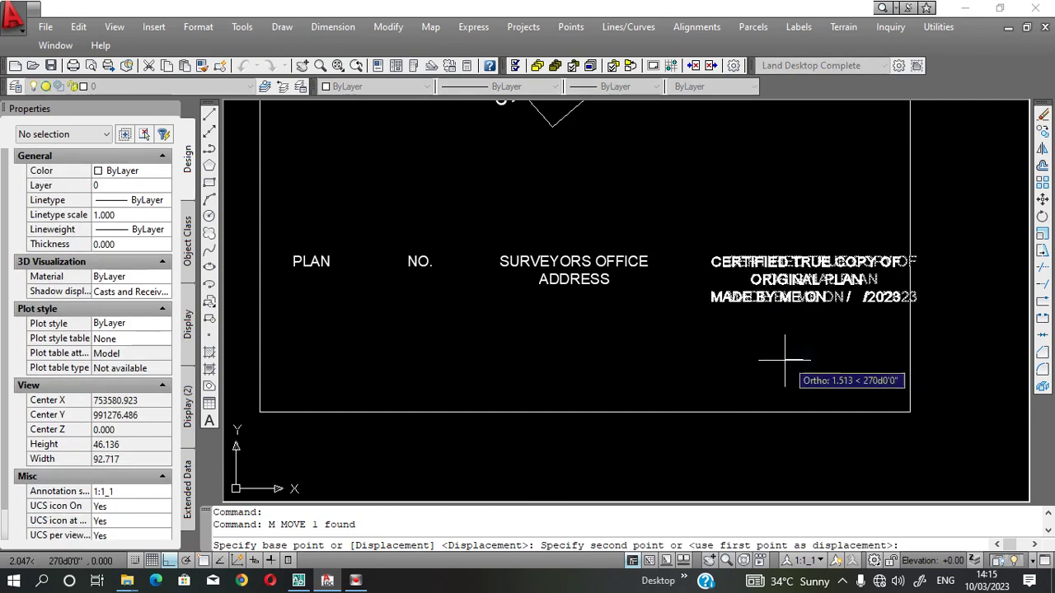
click(767, 360)
click(209, 149)
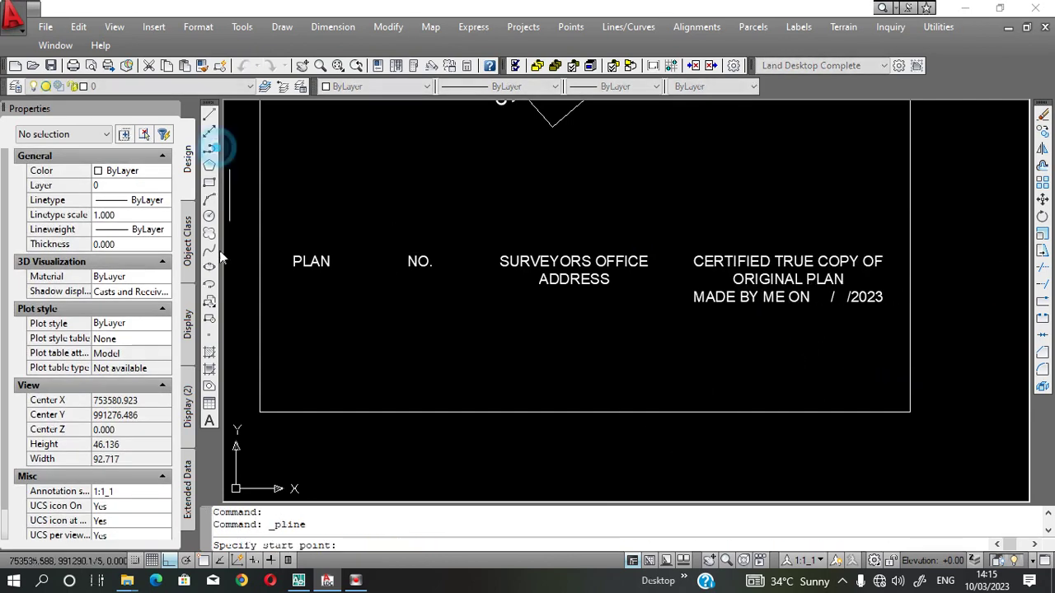
click(250, 245)
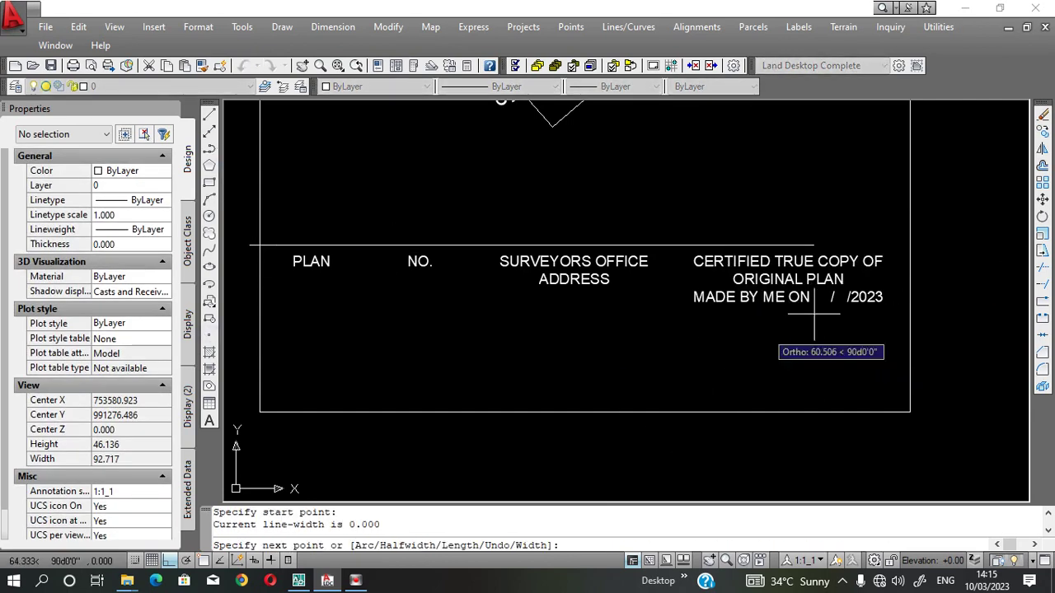
click(944, 263)
key(Return)
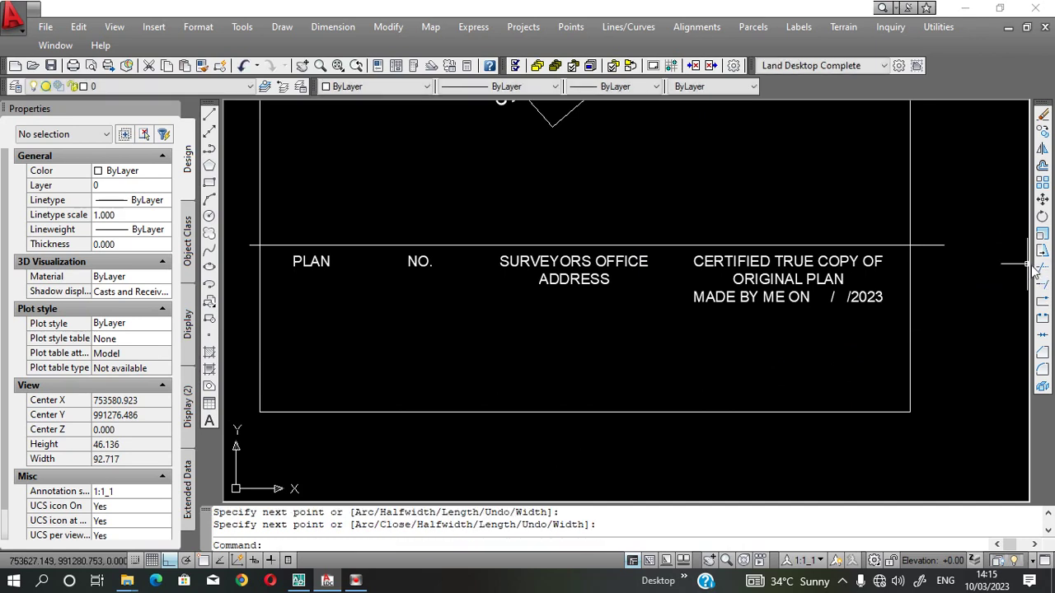
Trim the horizontal divider's overhangs back to the frame's left and right edges.
click(1042, 268)
click(950, 246)
click(932, 237)
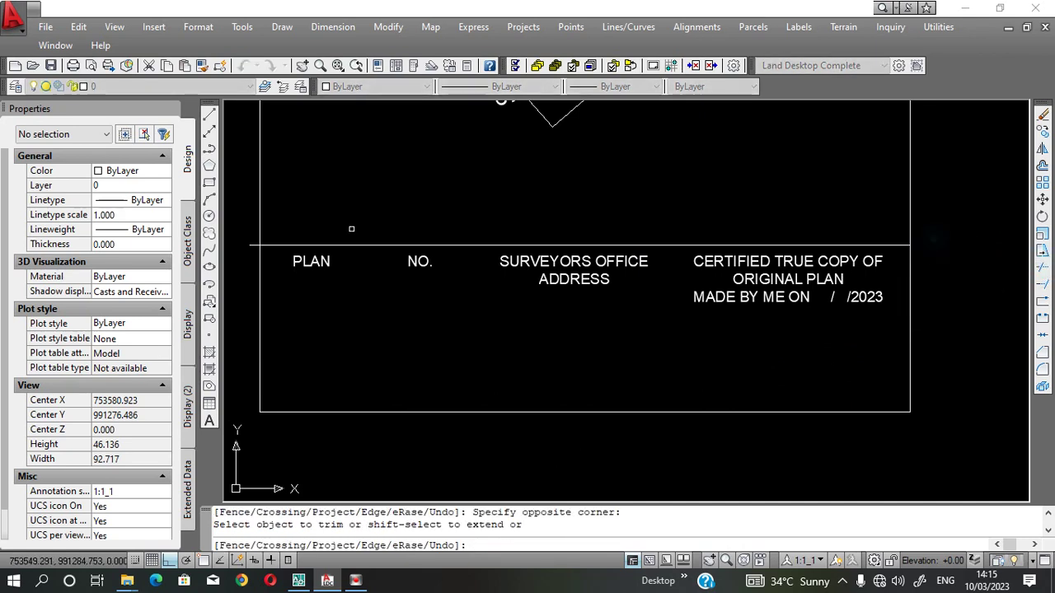
click(247, 245)
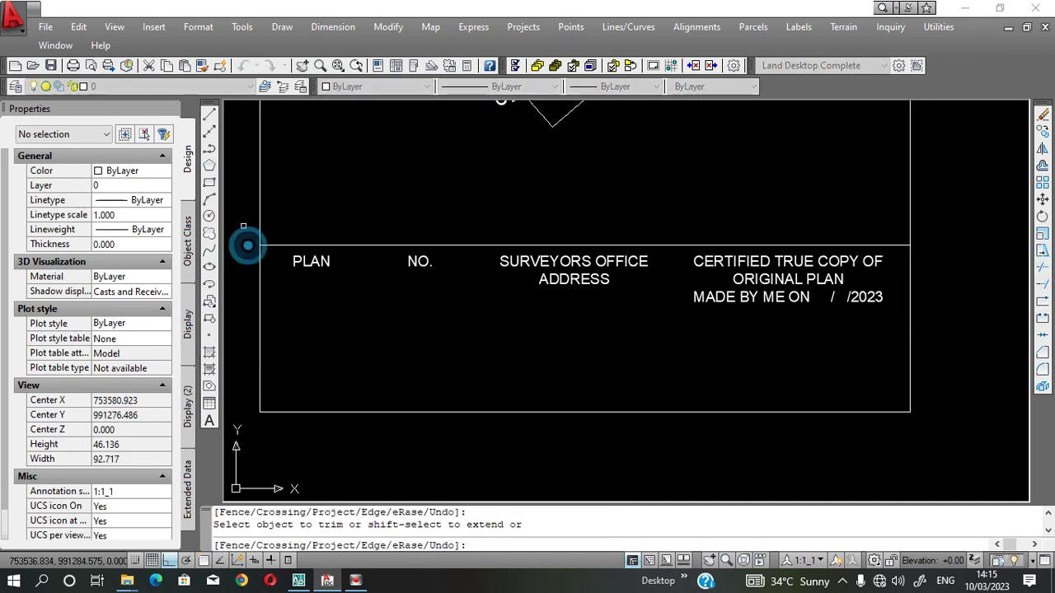
Add a vertical divider between PLAN NO. and SURVEYORS, trimmed between the horizontal divider and frame bottom.
click(209, 114)
click(460, 232)
click(459, 448)
key(Return)
click(1043, 269)
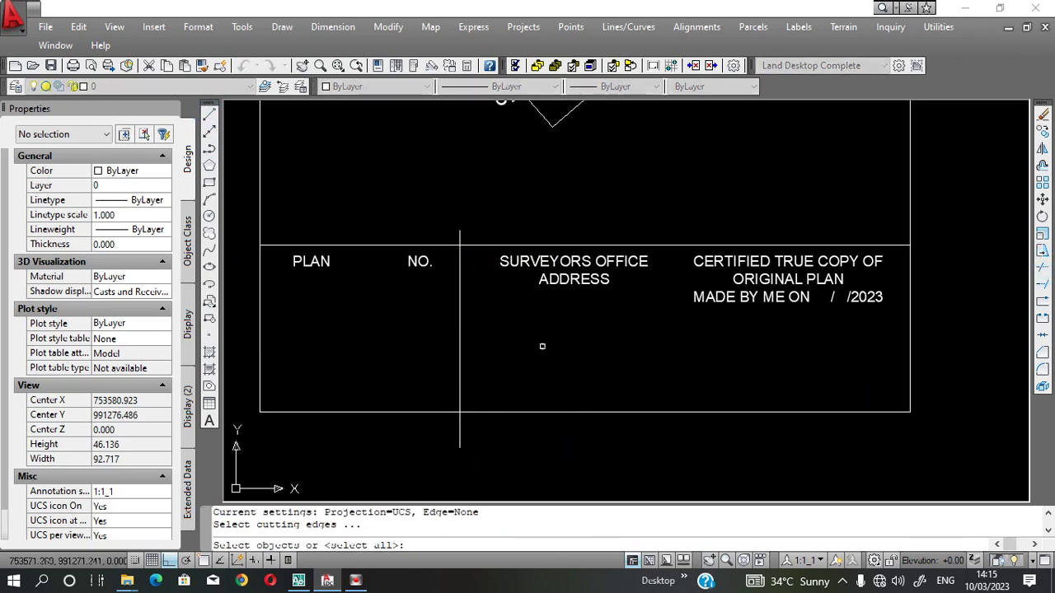
right_click(516, 362)
click(476, 448)
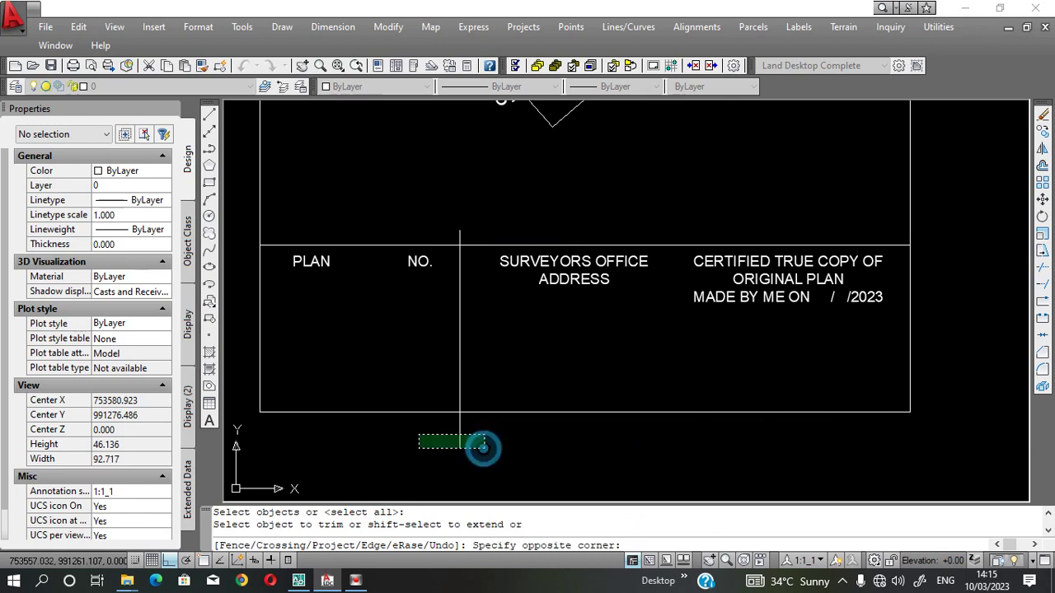
click(420, 434)
click(461, 259)
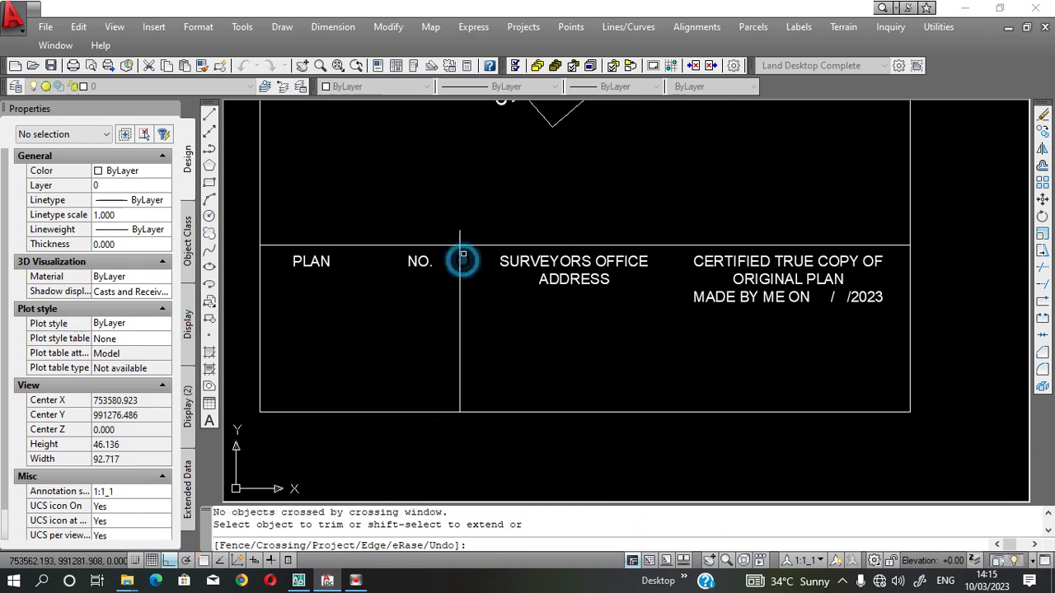
click(461, 231)
key(Return)
Copy the vertical divider to separate the office address box from the certification box.
click(461, 320)
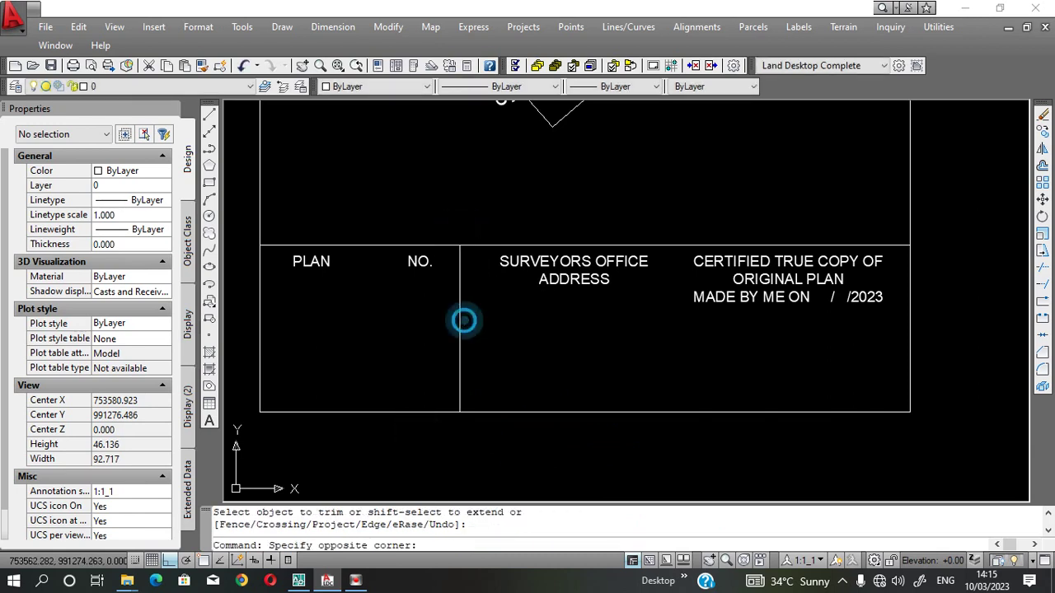
click(426, 330)
click(1043, 138)
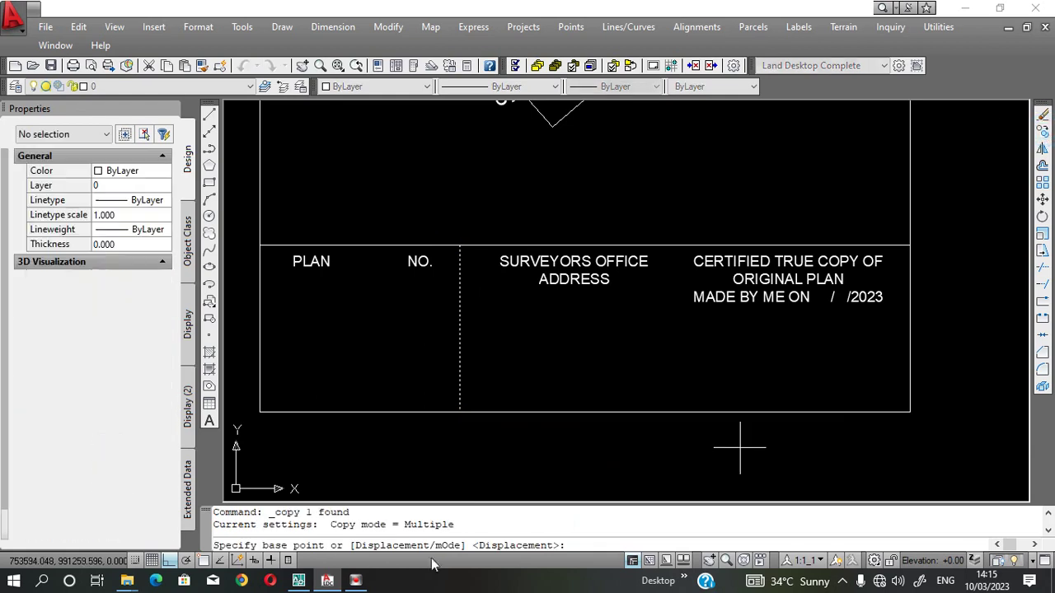
click(459, 245)
scroll(682, 246, up, 3)
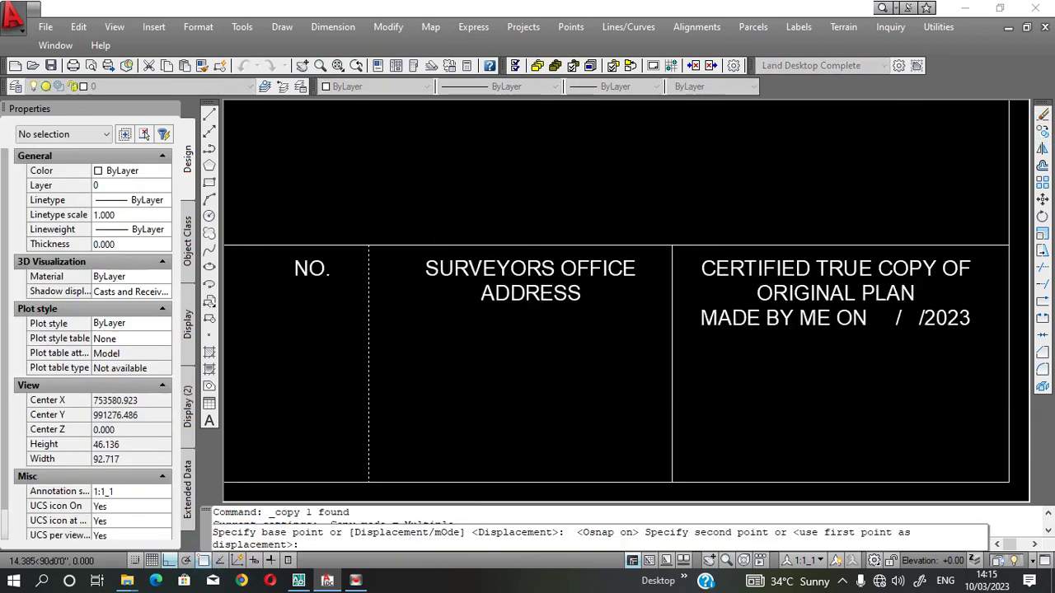
click(680, 246)
scroll(655, 226, down, 4)
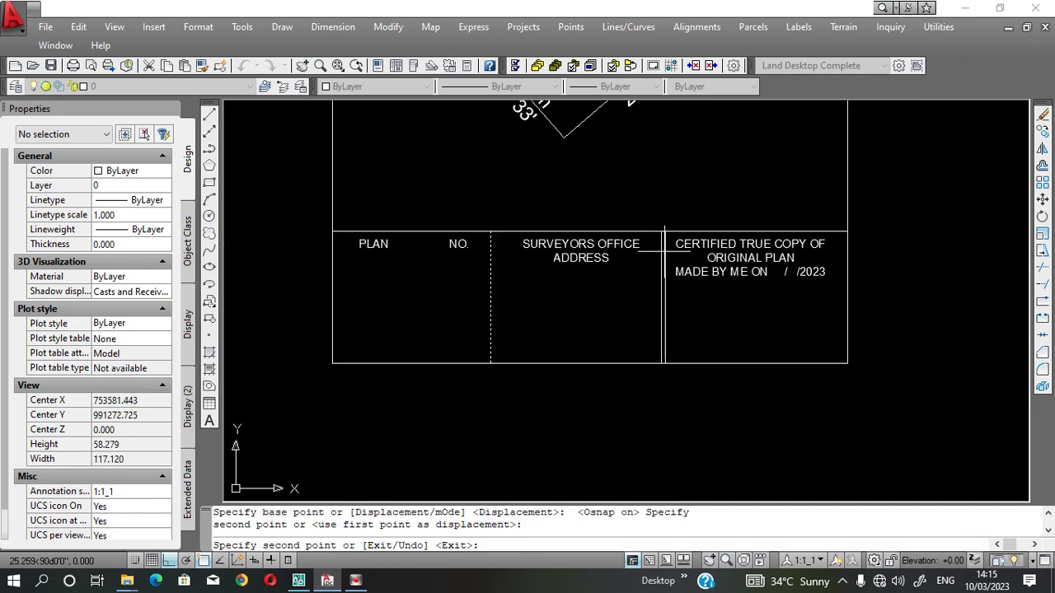
key(Return)
scroll(588, 360, down, 4)
scroll(590, 301, up, 5)
scroll(543, 322, down, 3)
scroll(495, 337, up, 3)
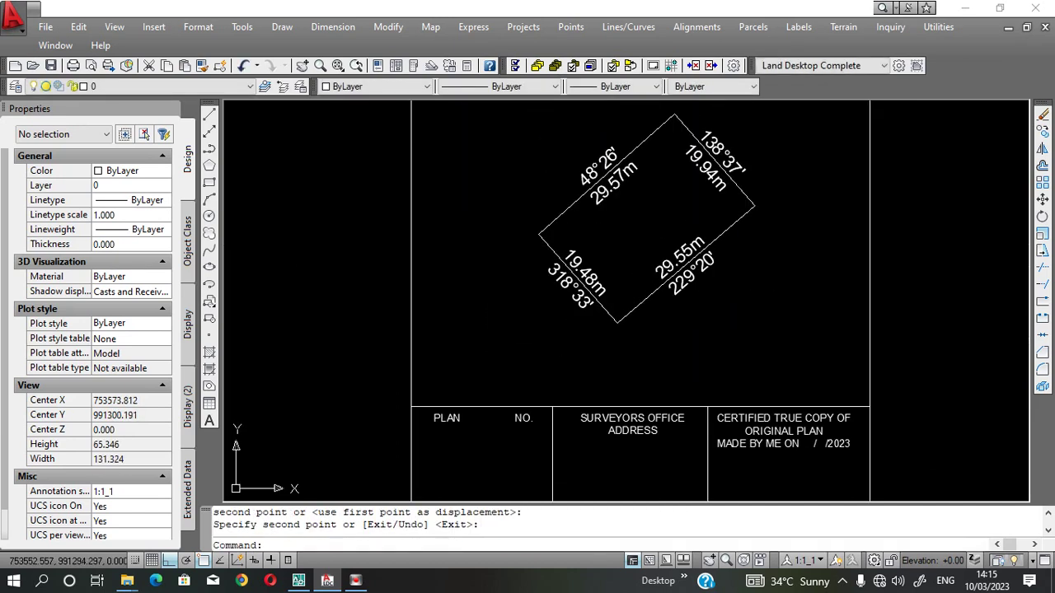
Offset the 19.48m boundary line by 1 to the outside of the parcel.
click(603, 311)
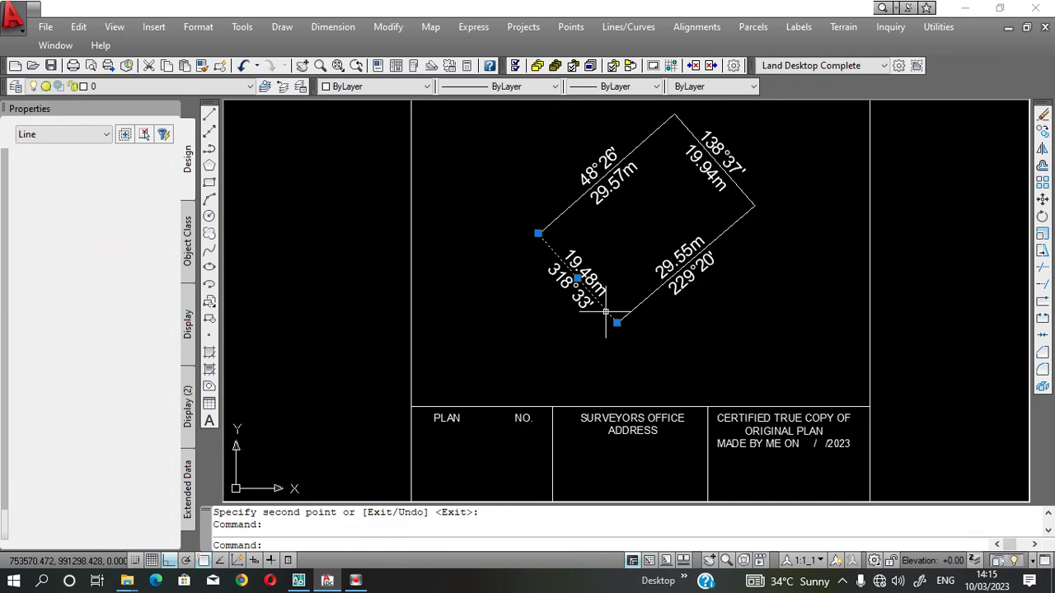
click(1040, 169)
text(1)
key(Return)
click(451, 330)
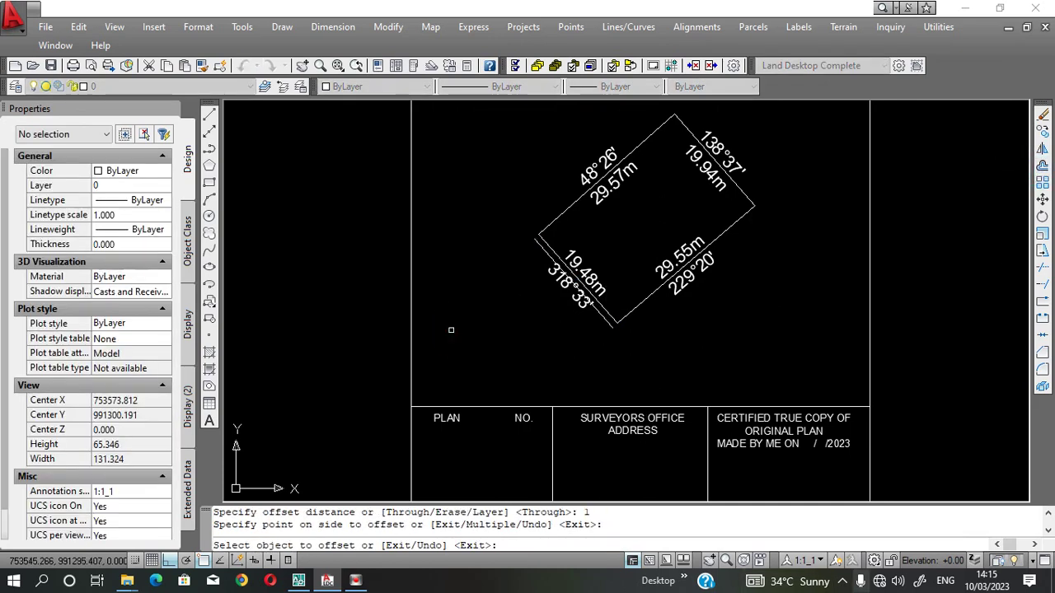
scroll(603, 314, up, 3)
key(Return)
click(478, 329)
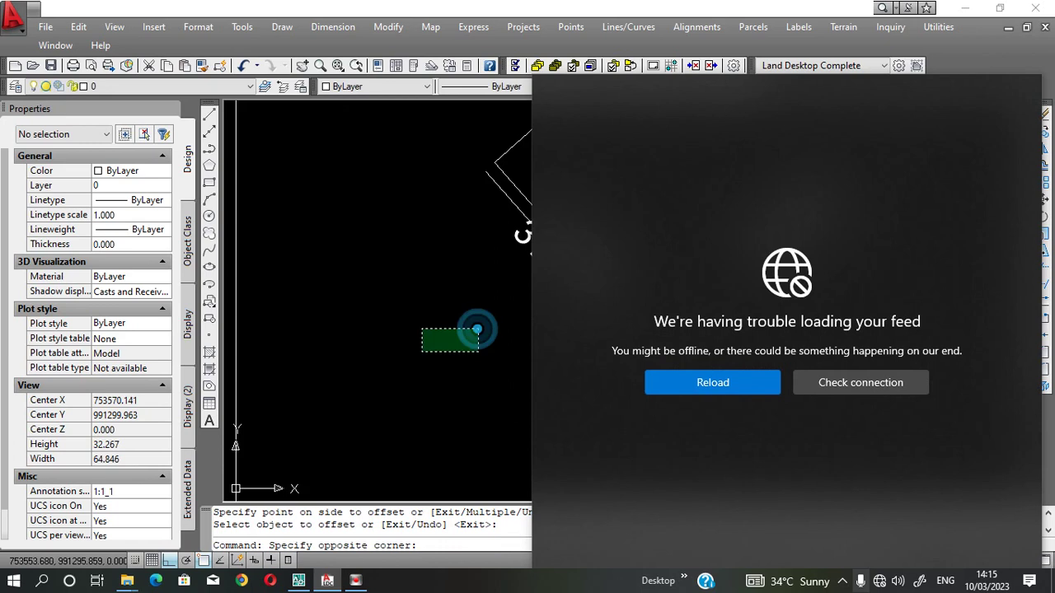
scroll(477, 330, down, 2)
click(464, 358)
Stretch both ends of the offset line past the parcel corners.
click(539, 332)
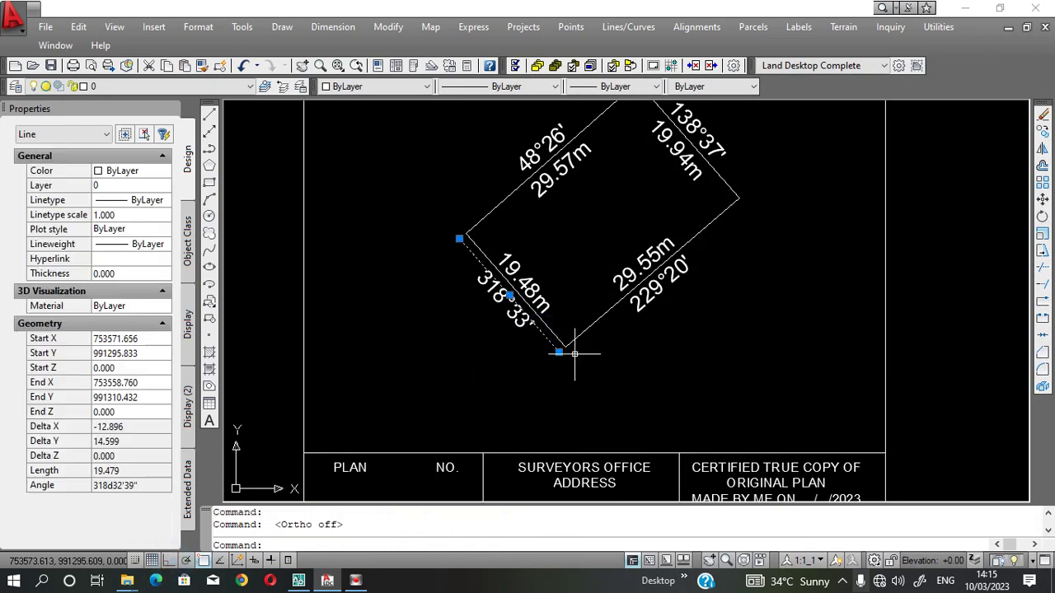
click(558, 352)
click(581, 377)
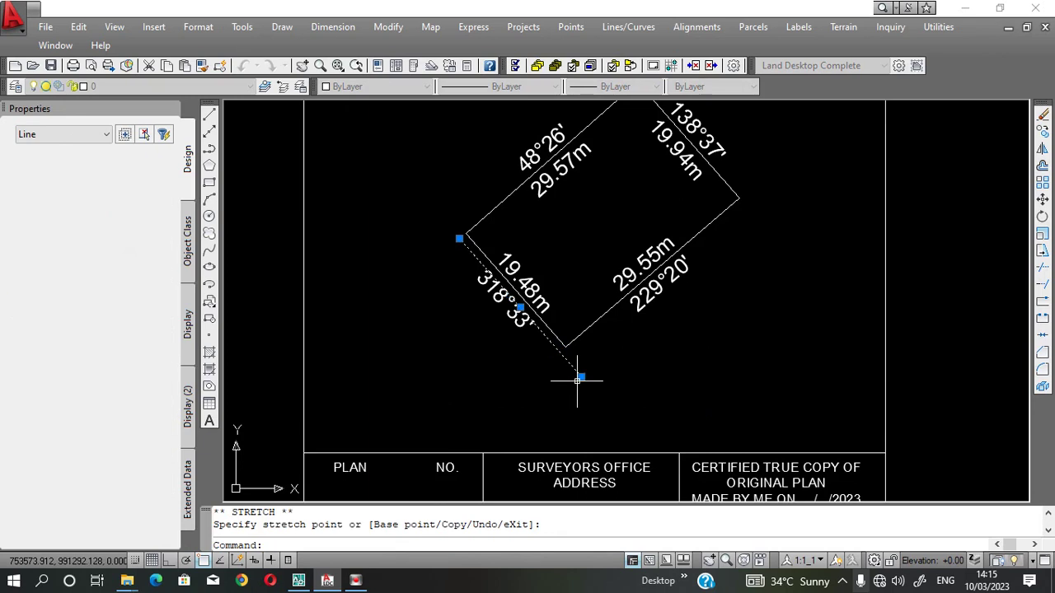
click(438, 215)
Offset the extended line by 7 to form the second road edge.
click(1043, 167)
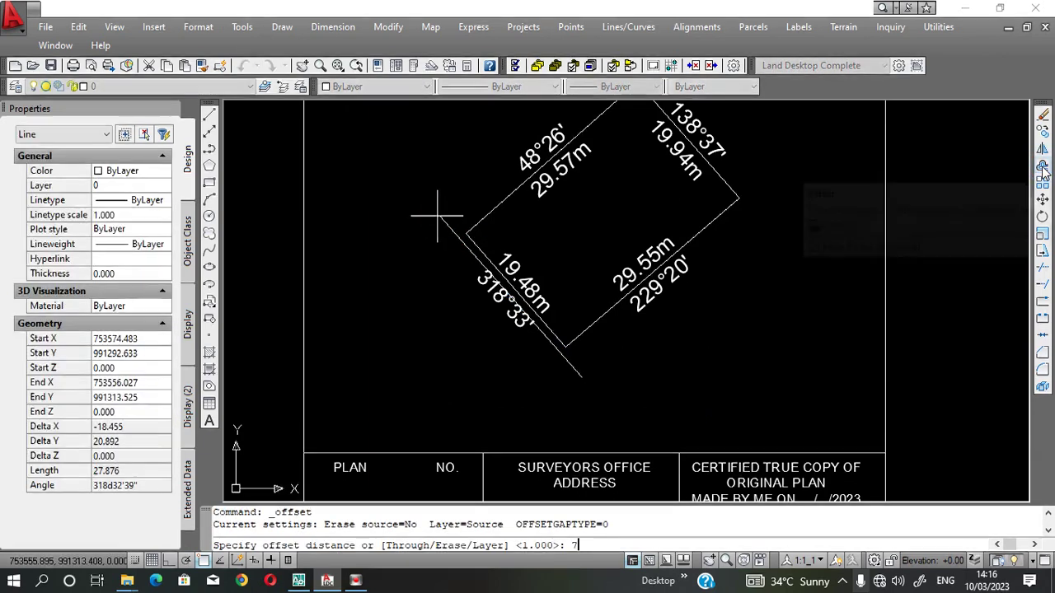
text(7)
key(Return)
click(431, 376)
key(Return)
Window-select the lower-left parcel line and its labels.
click(730, 310)
click(590, 230)
click(448, 191)
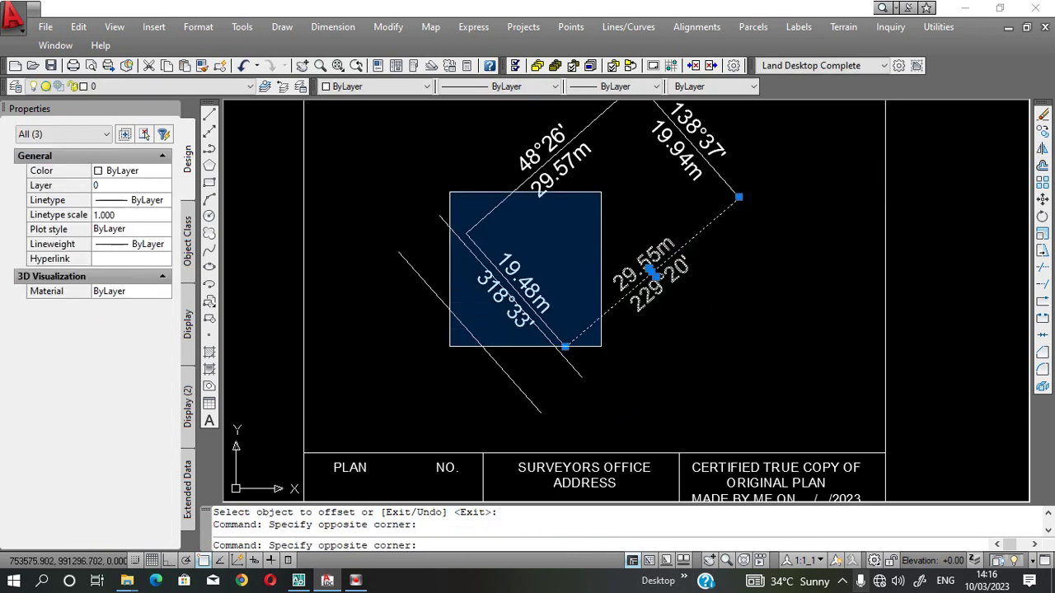
Add the rest of the parcel and labels to the selection and colour them red.
click(626, 360)
scroll(626, 280, down, 3)
click(678, 271)
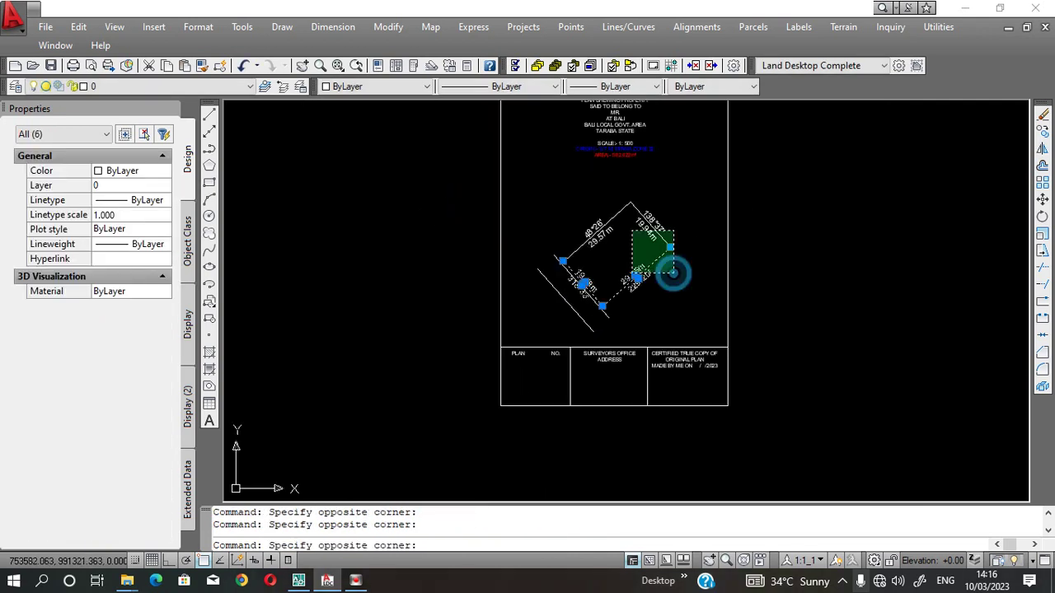
click(597, 202)
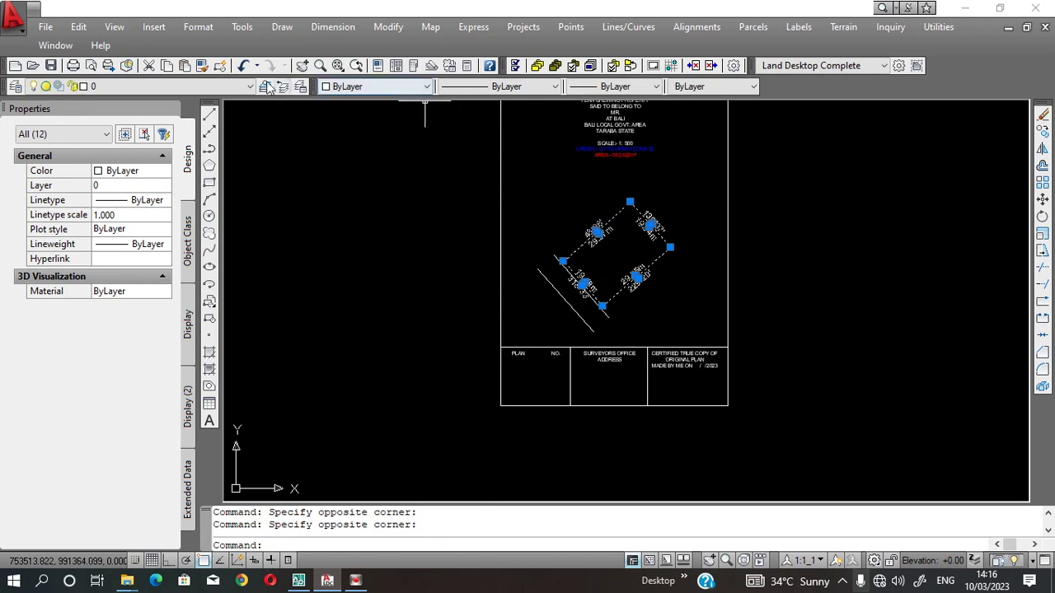
click(350, 87)
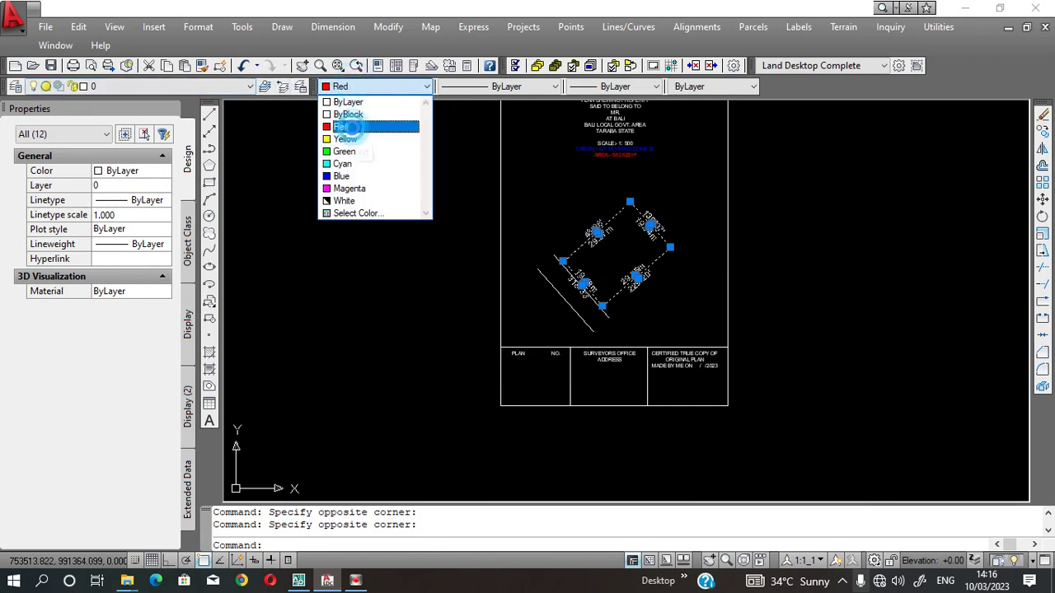
click(352, 129)
scroll(633, 216, up, 3)
key(Escape)
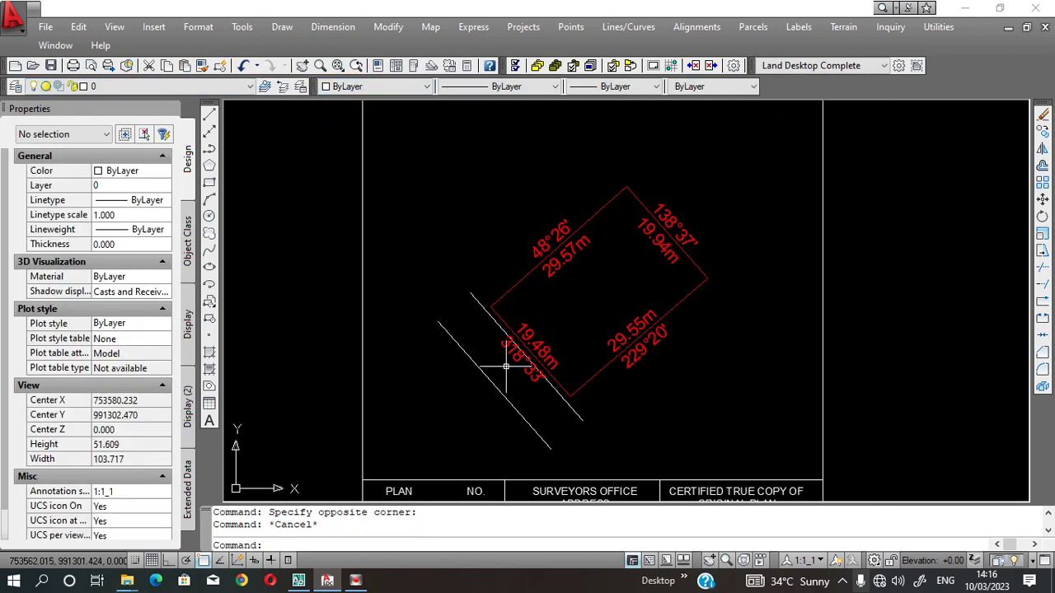
Copy the 19.48m label into the strip between the two road lines.
click(537, 350)
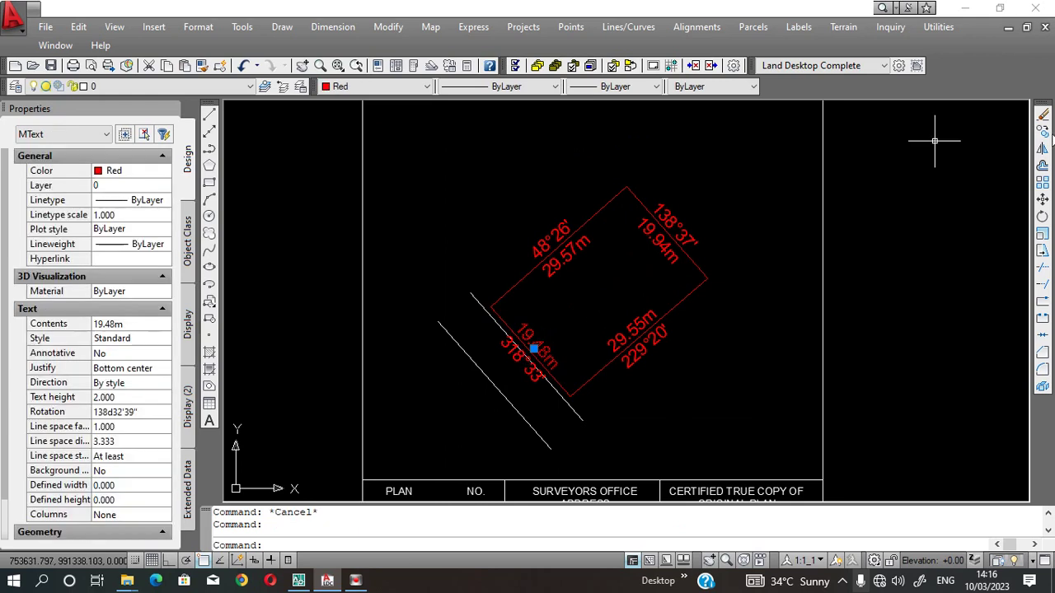
click(1042, 131)
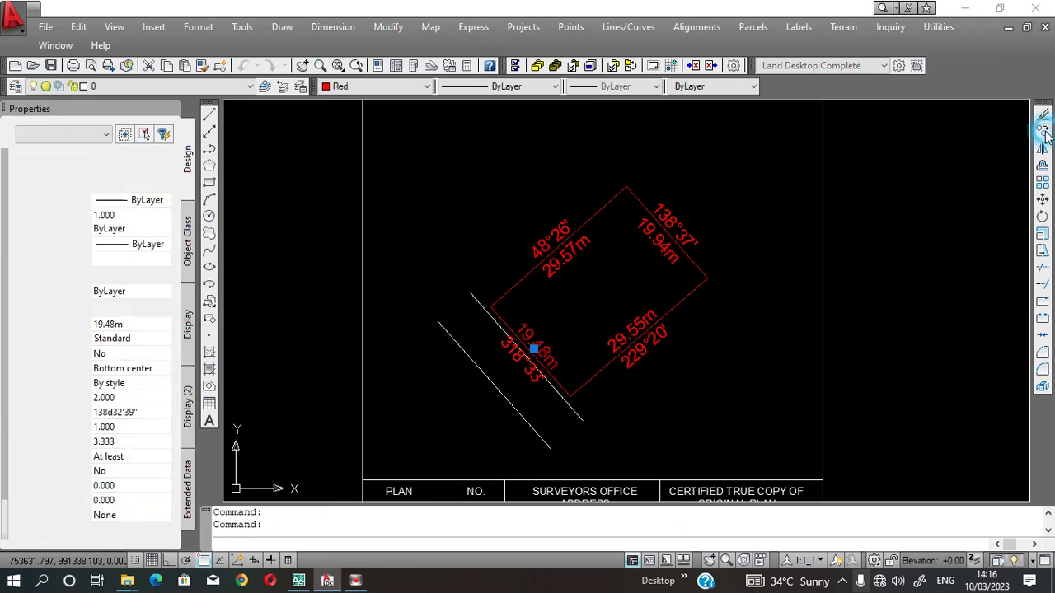
click(548, 360)
scroll(524, 406, up, 3)
click(504, 375)
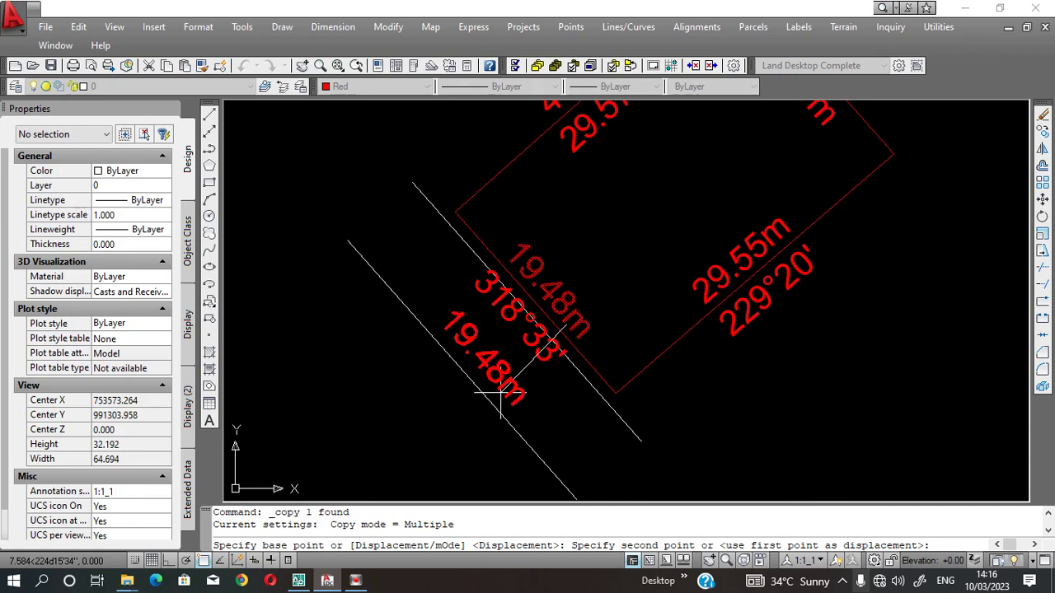
key(Return)
Change the copied label's text to ACCESS ROAD.
click(504, 375)
key(Delete)
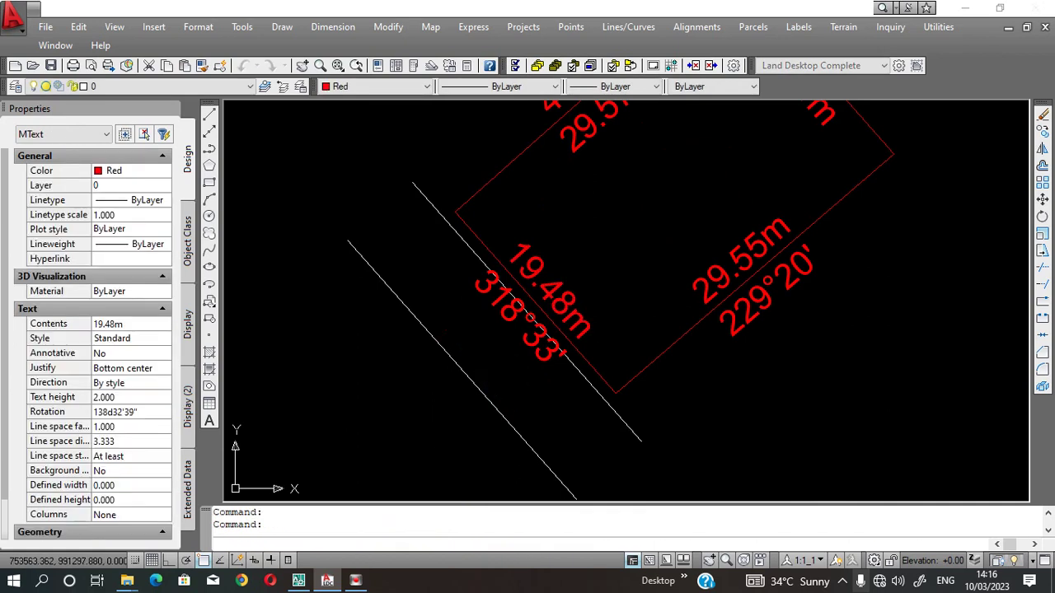
double_click(474, 352)
text(ACCESS)
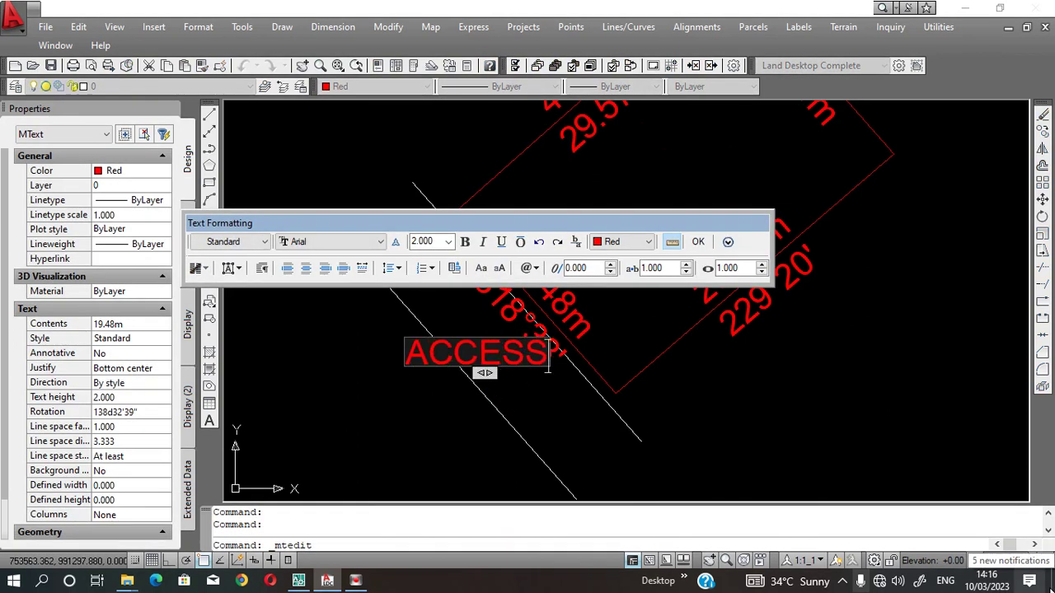
drag(557, 362, 655, 355)
text(ROAD)
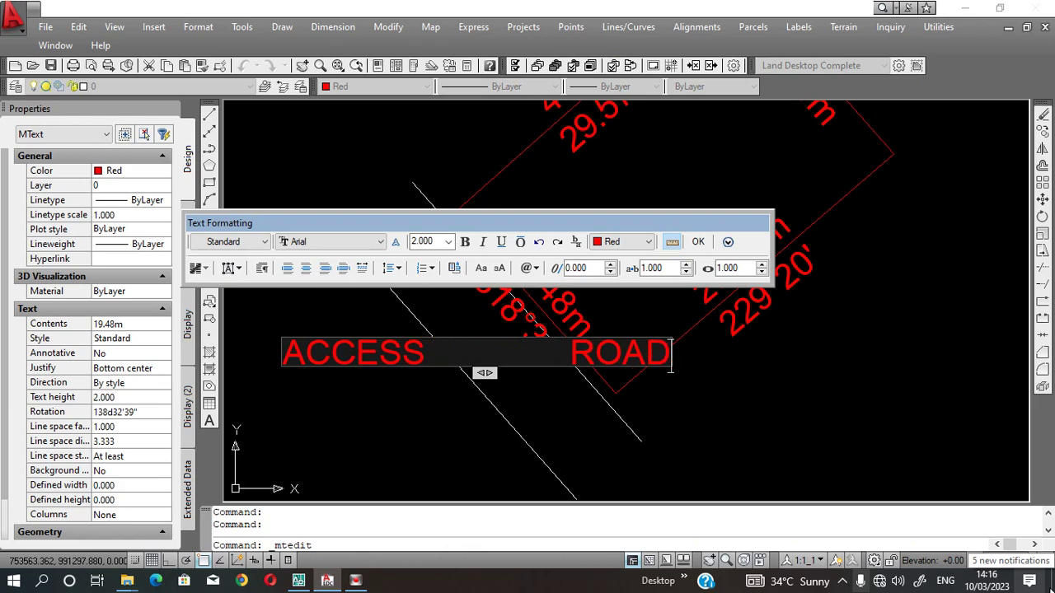
click(596, 436)
Set the ACCESS ROAD label's colour to ByLayer so it shows white.
click(439, 292)
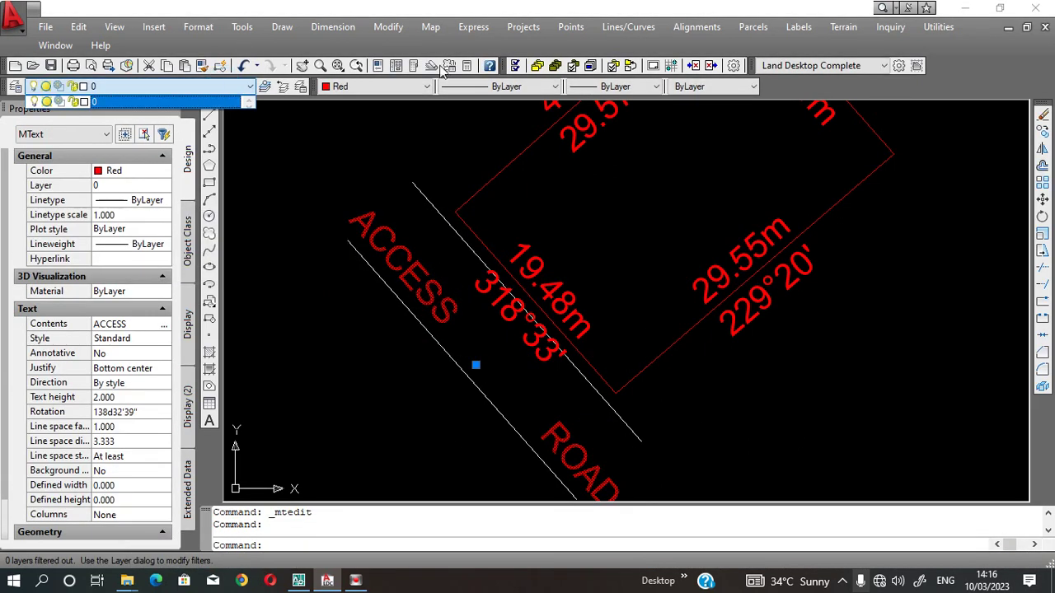
click(416, 86)
click(362, 103)
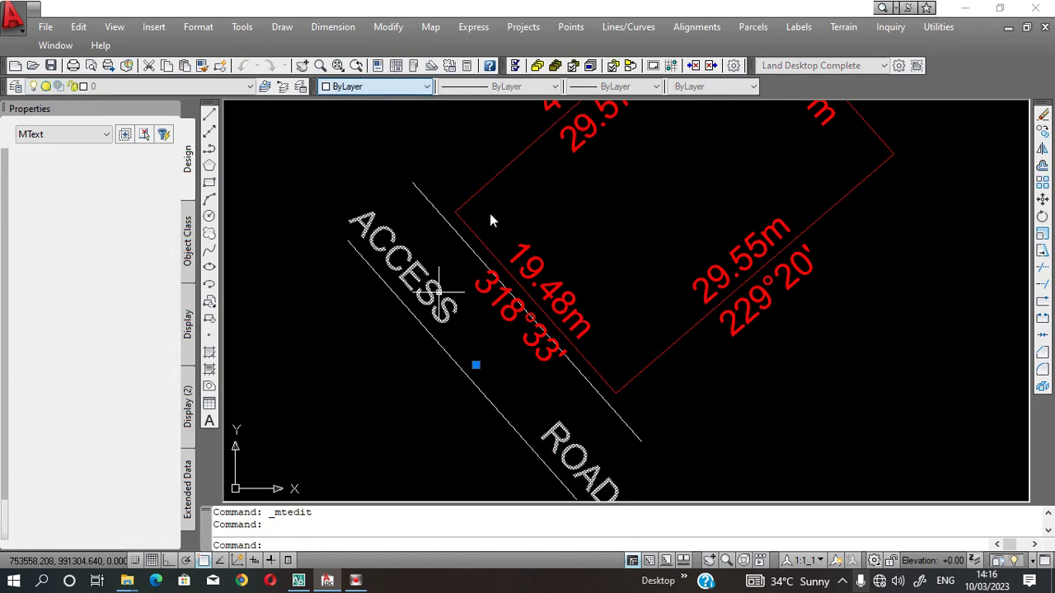
key(Escape)
click(611, 407)
click(494, 408)
click(457, 408)
key(Escape)
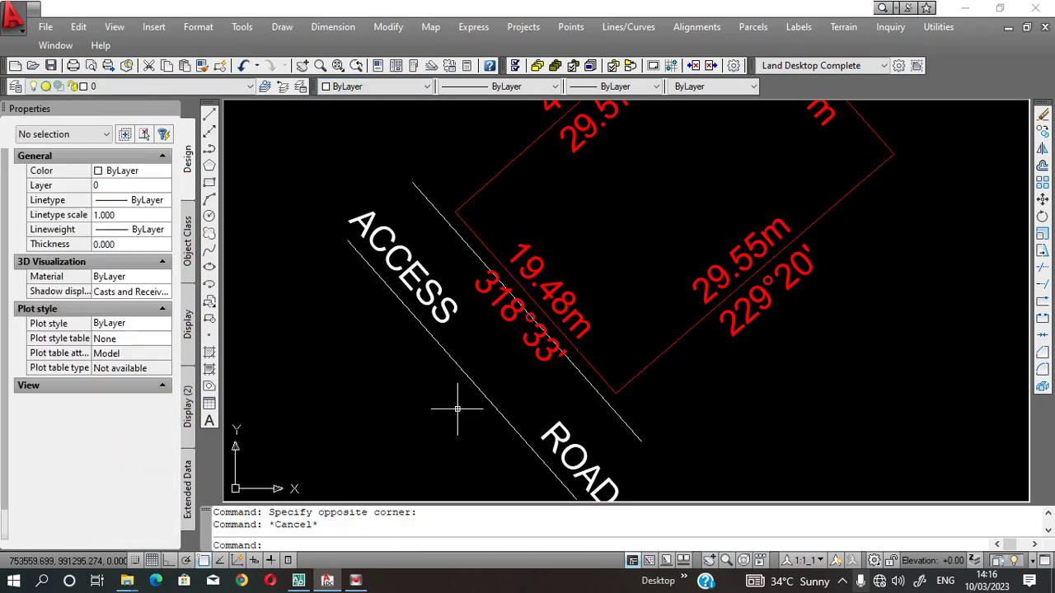
Edit the 318°33' and 229°20' bearing labels.
double_click(511, 309)
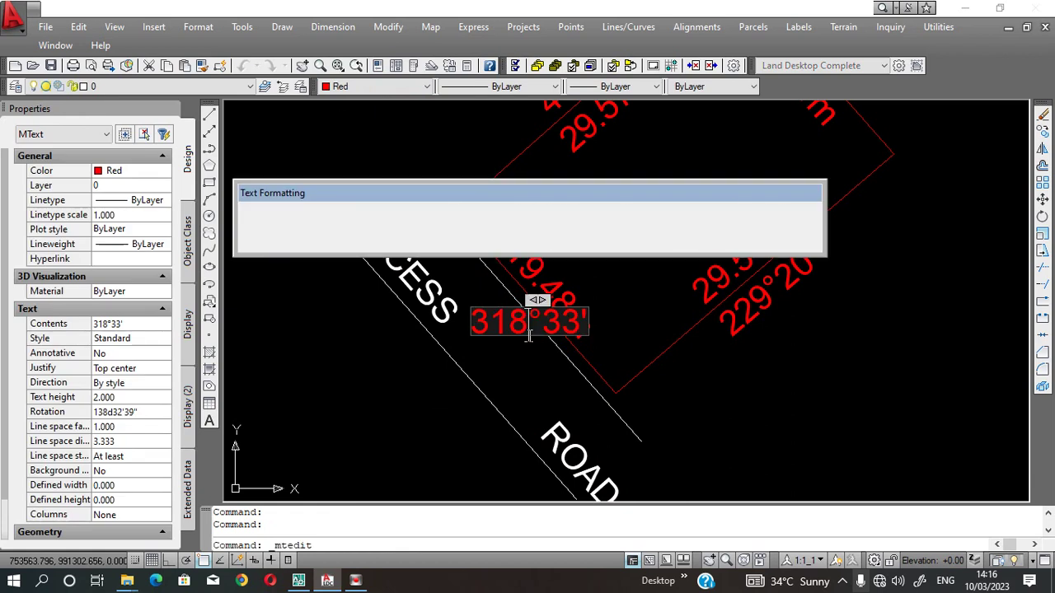
click(546, 379)
click(758, 313)
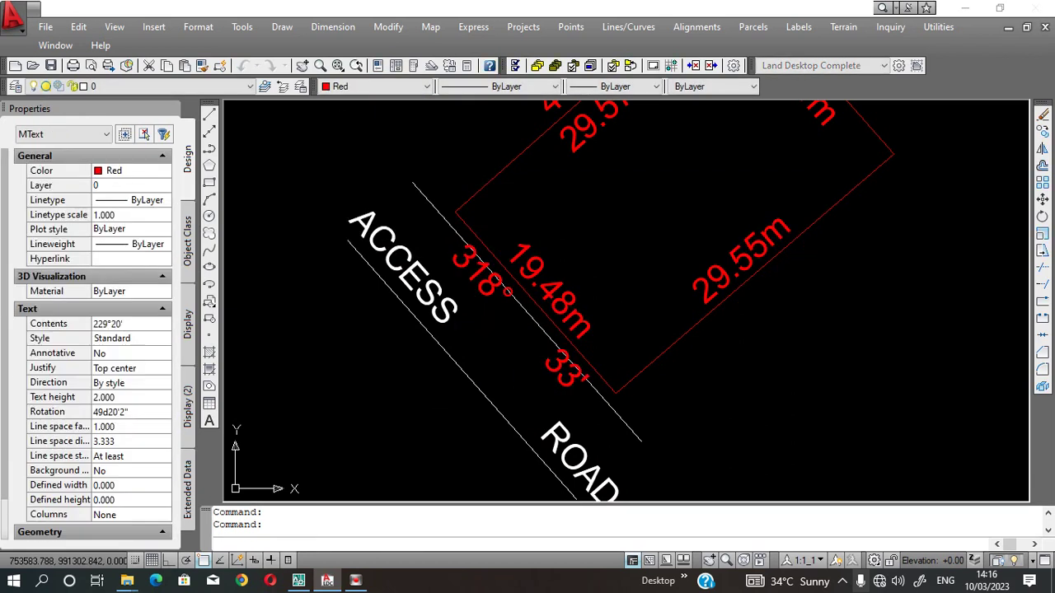
double_click(774, 313)
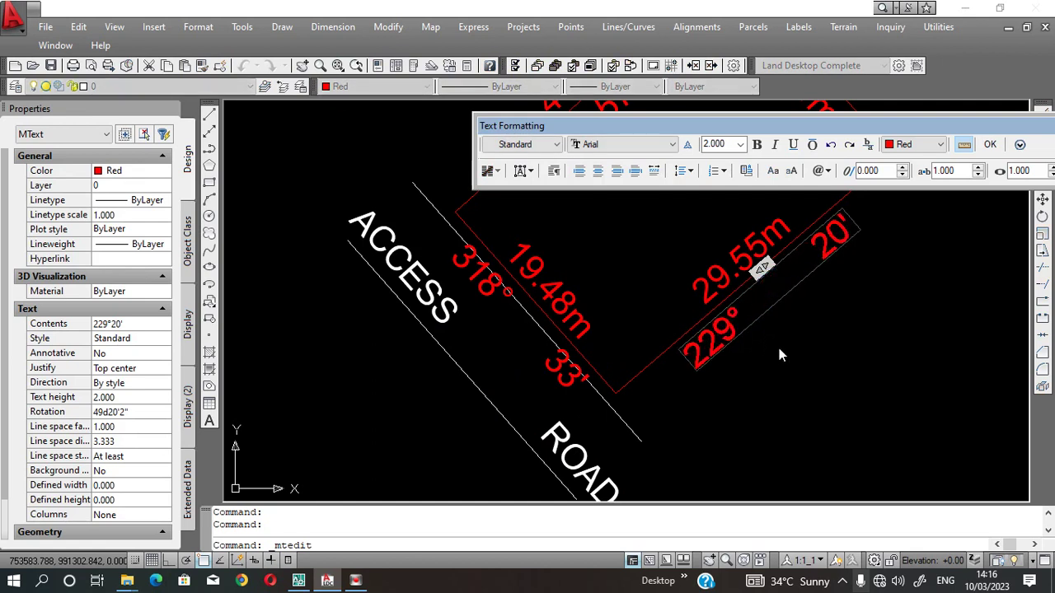
click(778, 354)
Space the bearings apart as 138° 37' and 48° 26' in their labels.
scroll(778, 148, up, 3)
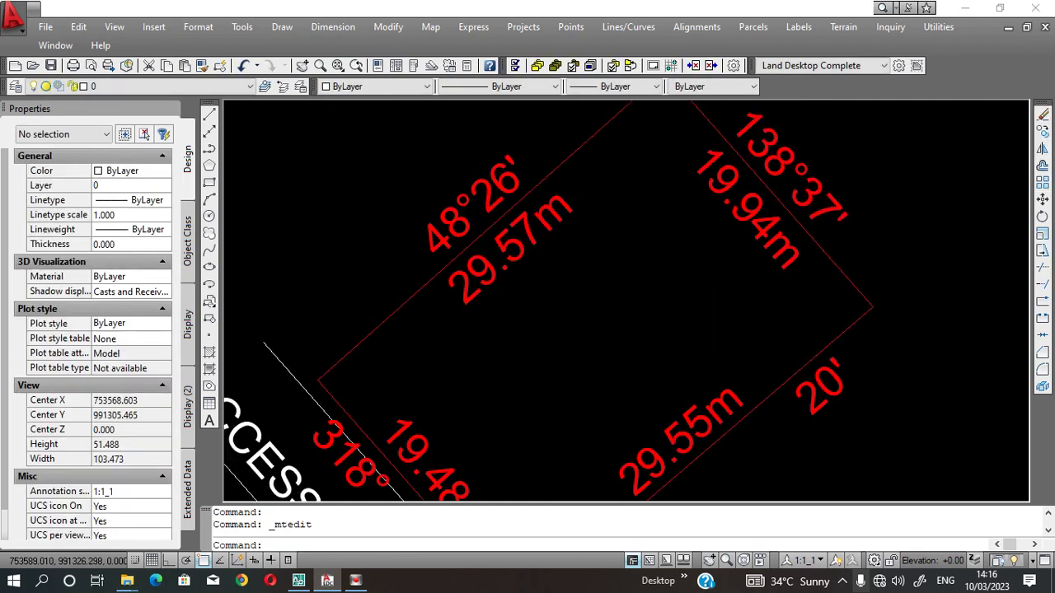
double_click(777, 153)
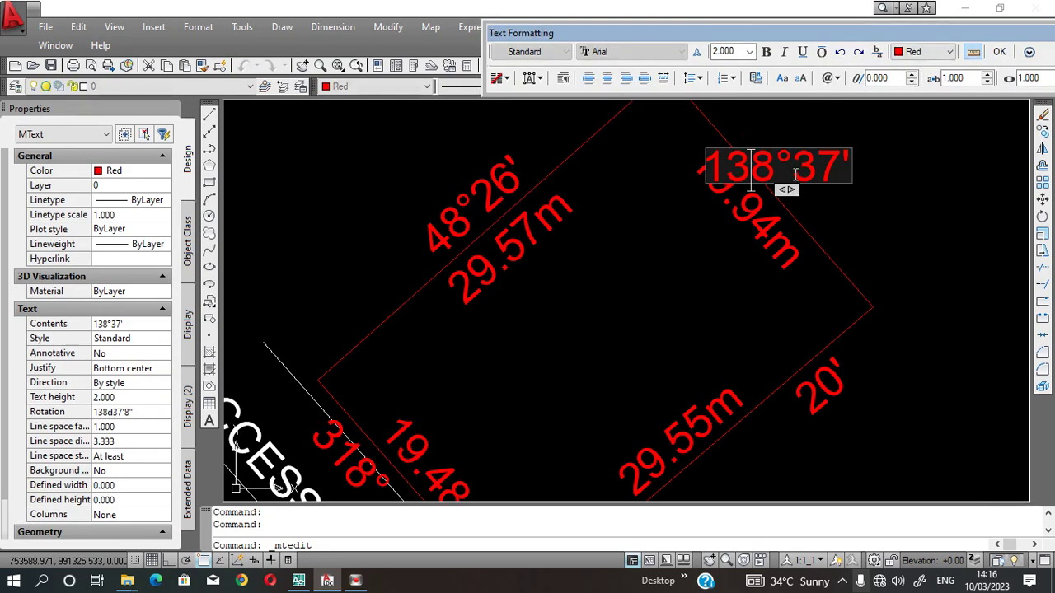
click(794, 173)
click(835, 233)
scroll(513, 217, down, 5)
scroll(533, 235, up, 4)
double_click(537, 240)
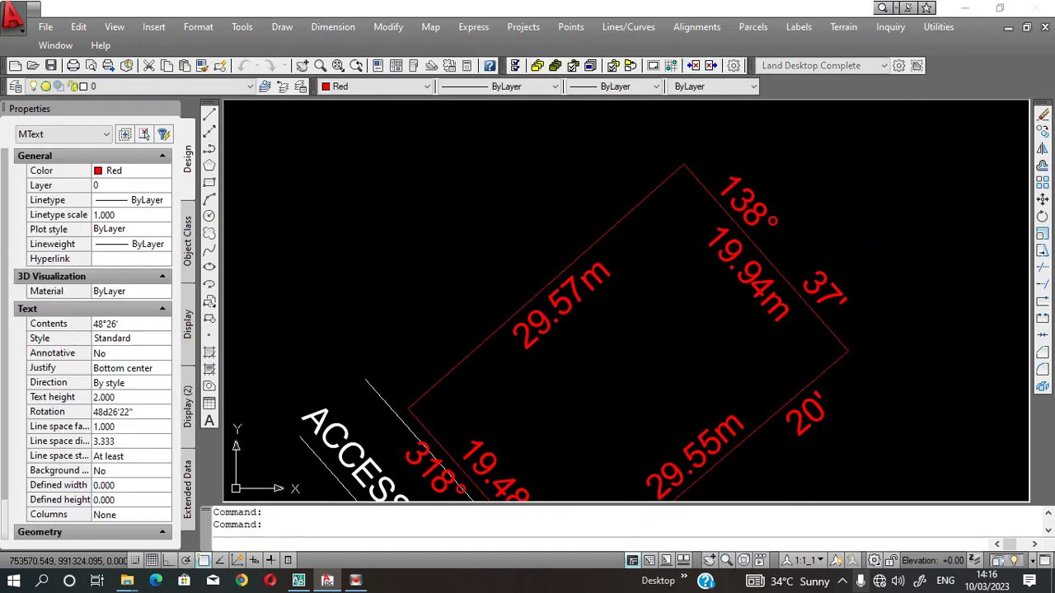
click(535, 265)
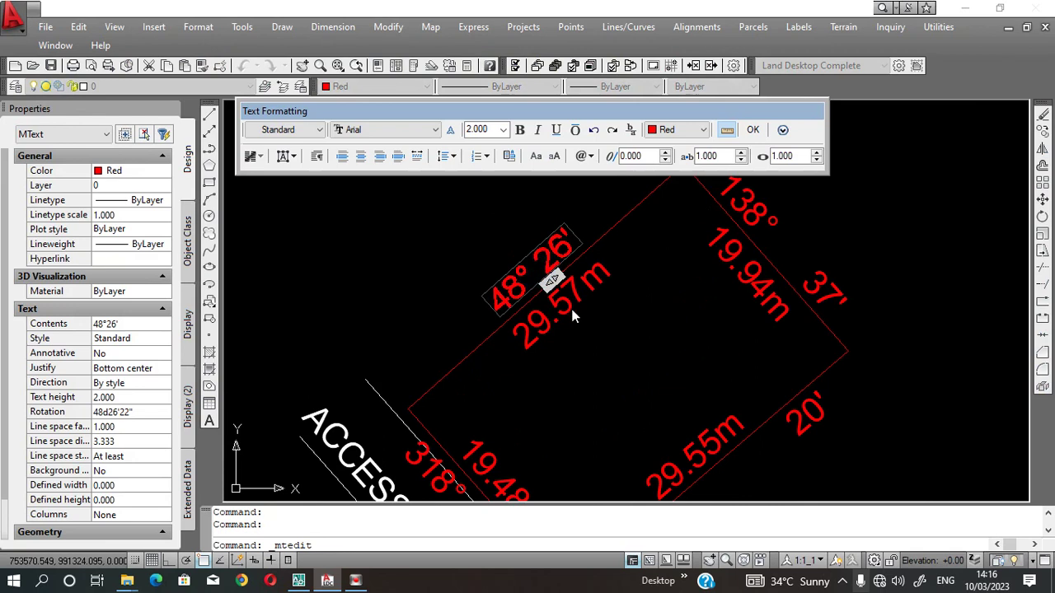
click(598, 340)
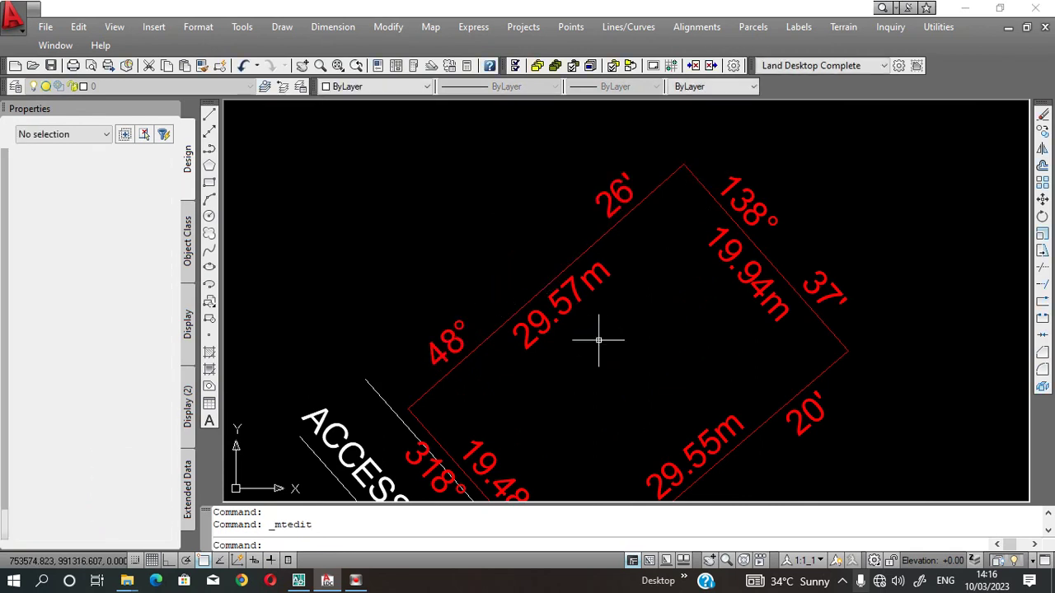
scroll(536, 350, down, 4)
scroll(536, 349, up, 3)
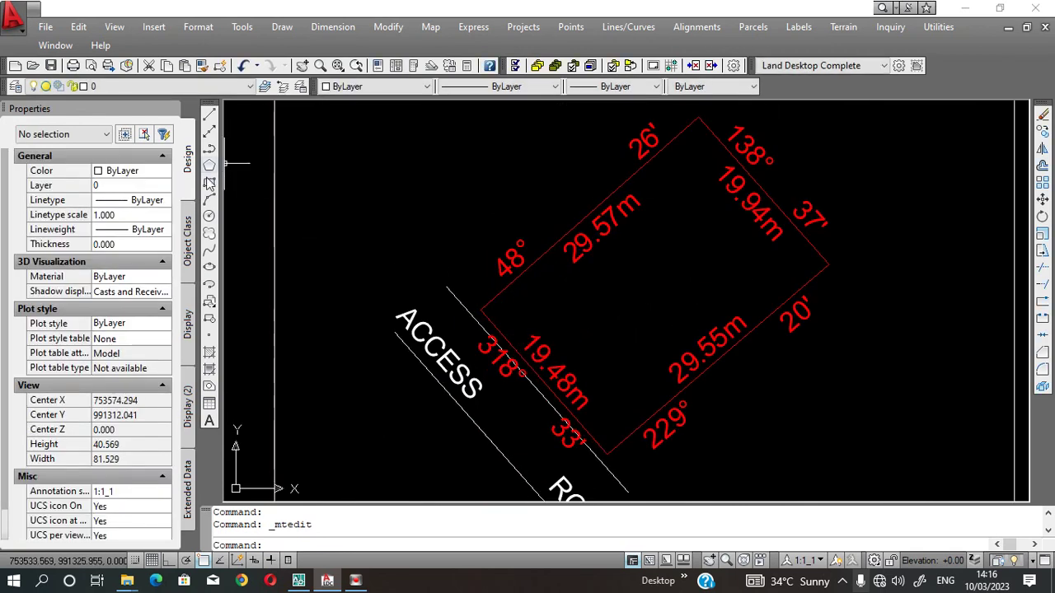
click(210, 183)
Draw a small beacon square with a circle centred inside it.
scroll(461, 272, up, 2)
scroll(495, 280, up, 2)
scroll(501, 282, up, 1)
scroll(494, 280, up, 3)
click(476, 277)
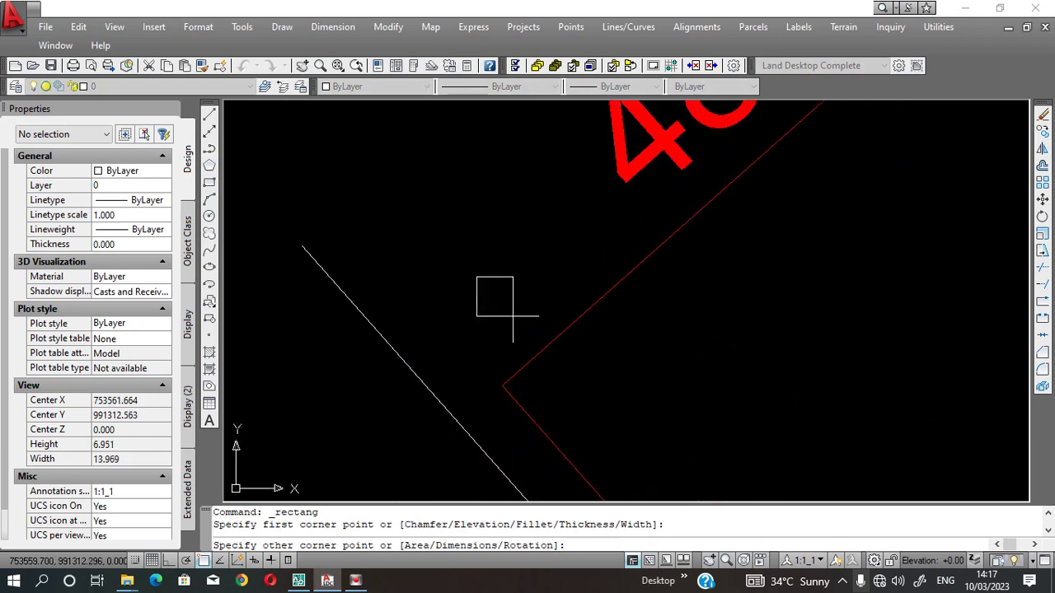
click(513, 316)
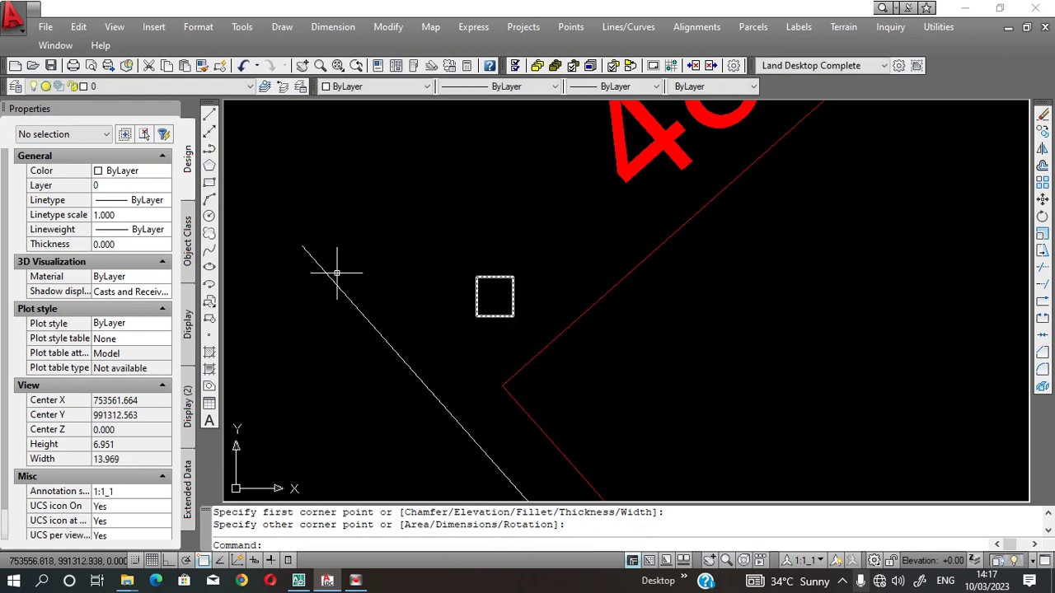
click(210, 215)
scroll(500, 300, up, 3)
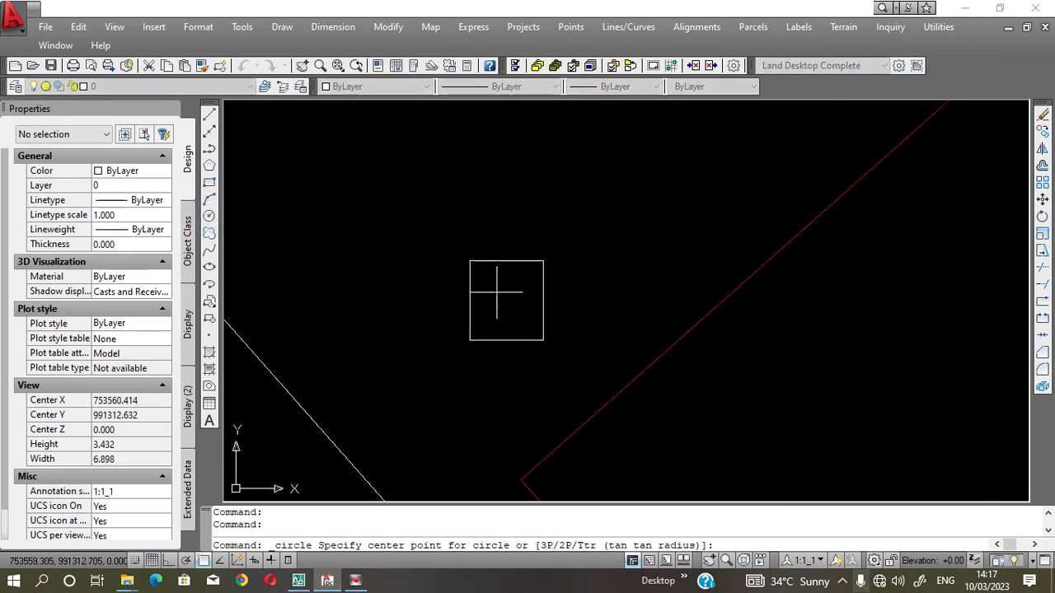
click(506, 300)
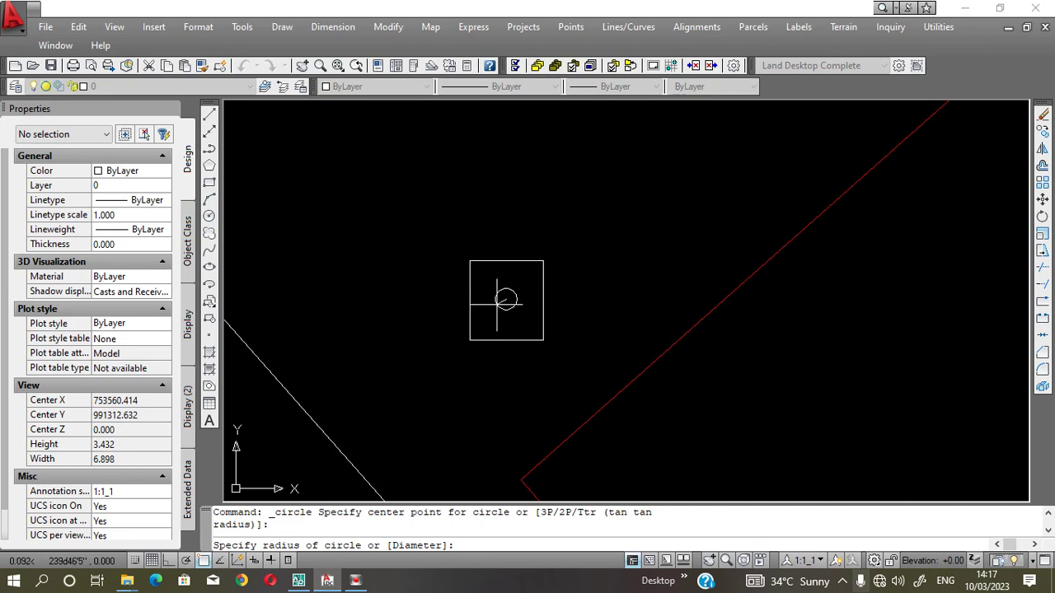
click(499, 308)
Move the square and circle from the circle's centre onto the access-road corner.
click(551, 332)
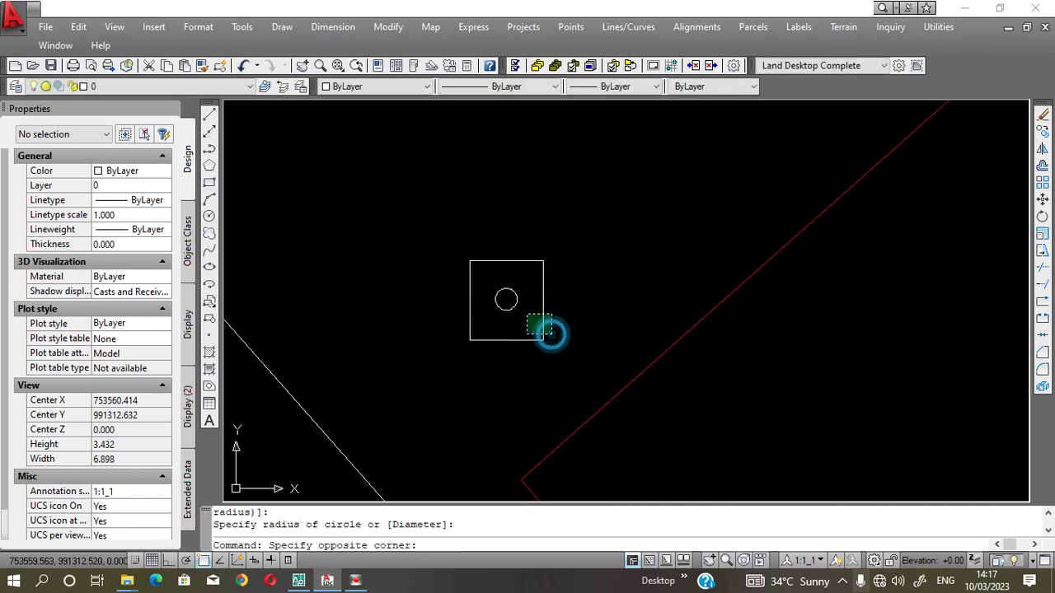
click(503, 299)
text(M)
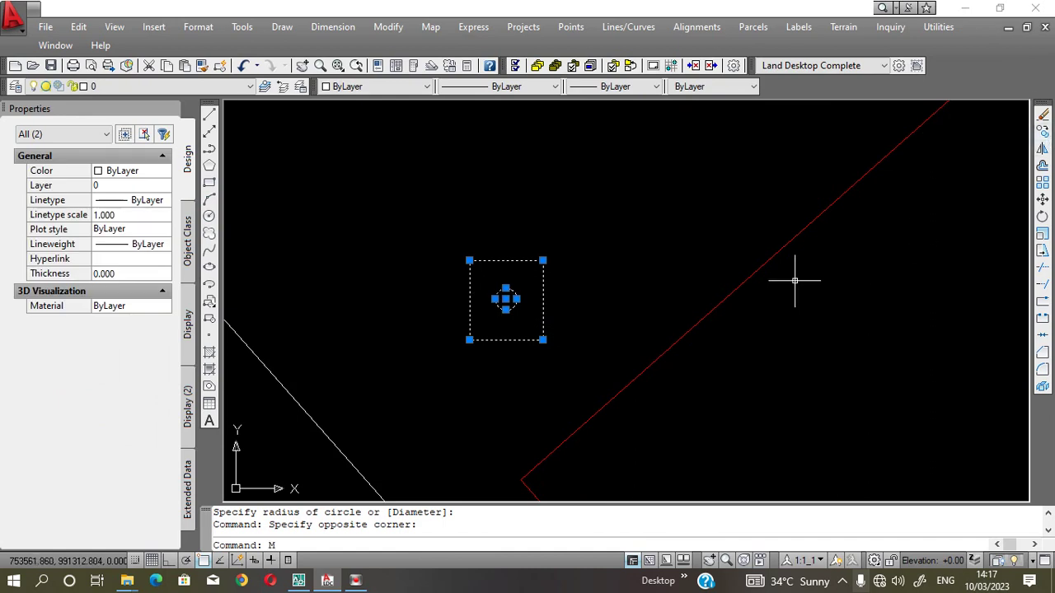
key(Return)
click(505, 297)
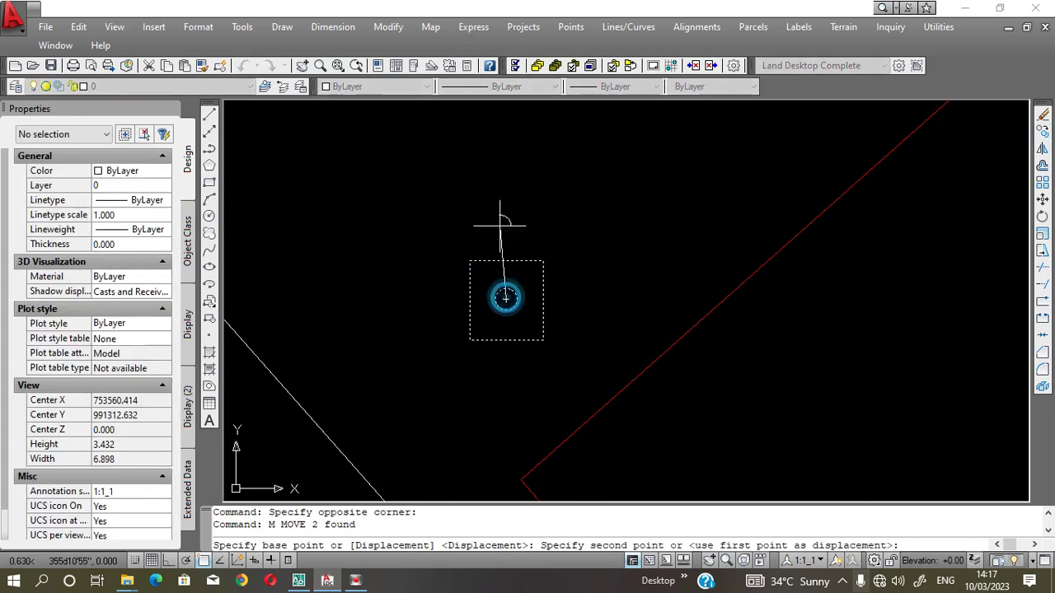
scroll(506, 280, down, 4)
click(504, 286)
Rotate the beacon about the parcel corner so the square lines up with the boundary.
click(464, 242)
click(619, 383)
click(1042, 217)
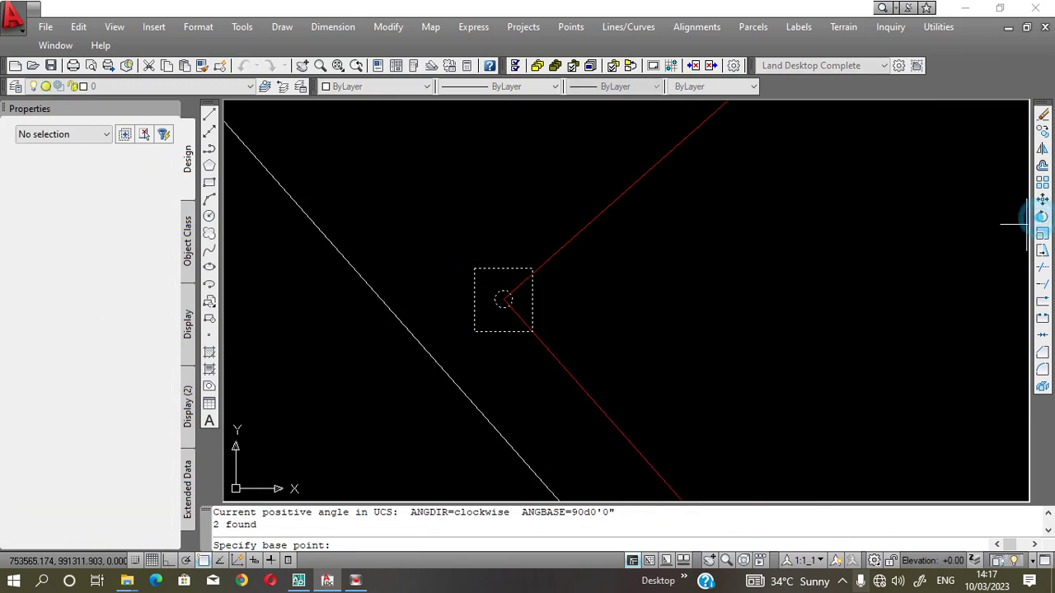
click(503, 301)
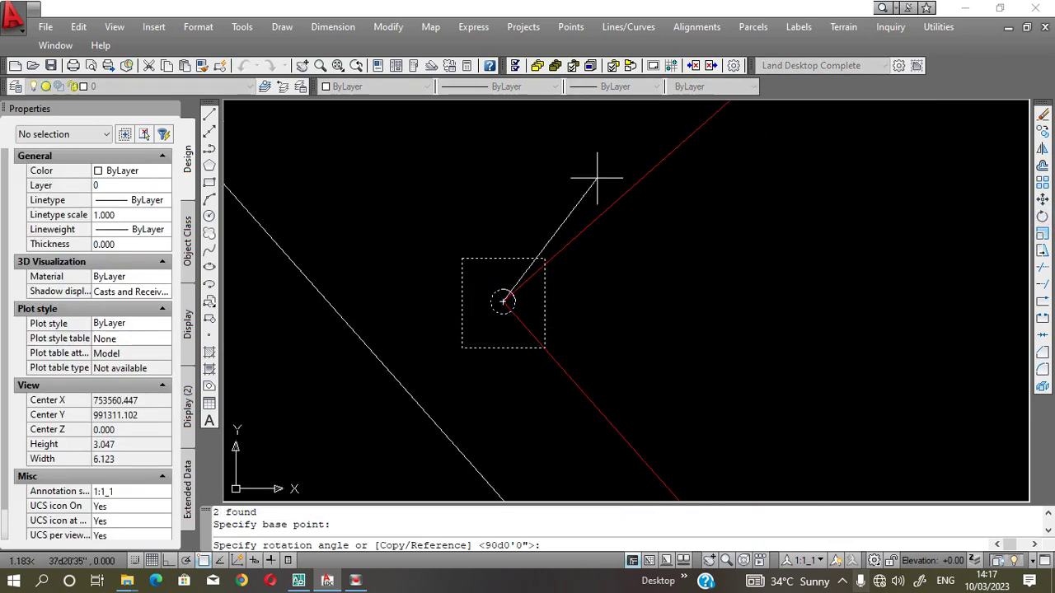
click(719, 135)
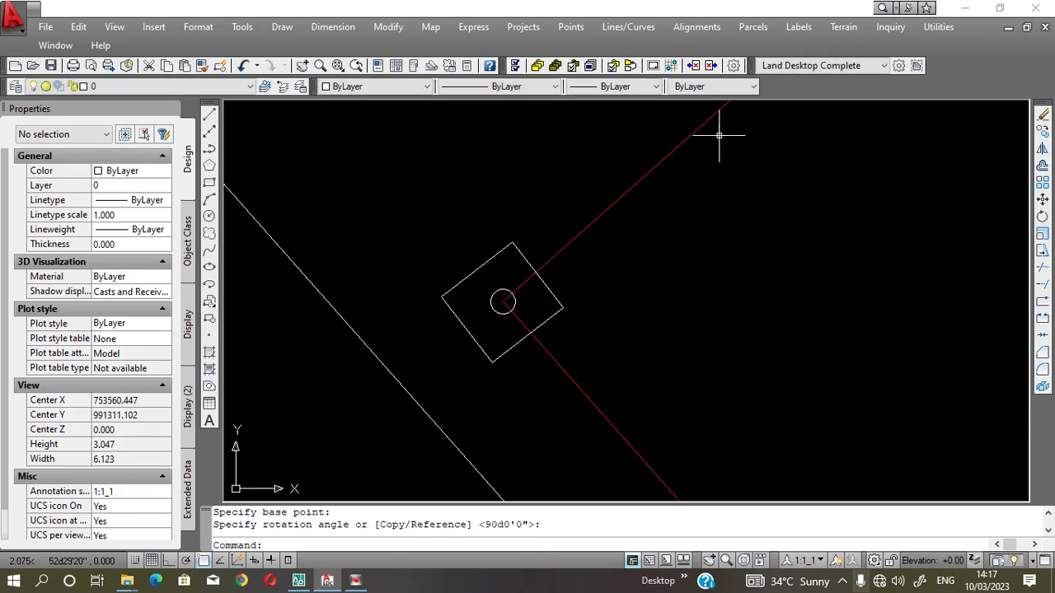
click(358, 162)
click(722, 433)
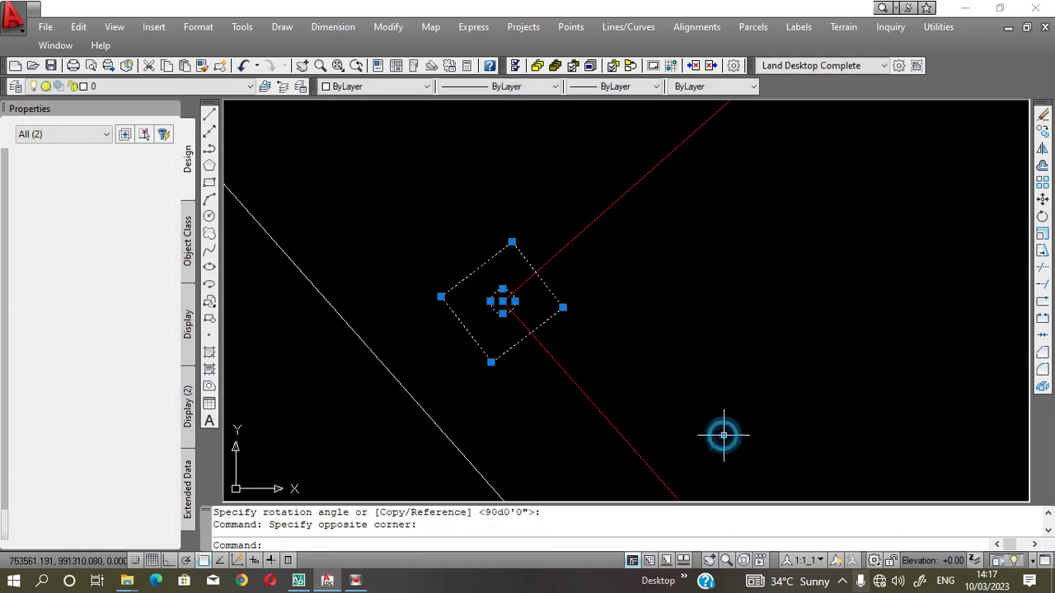
click(1042, 135)
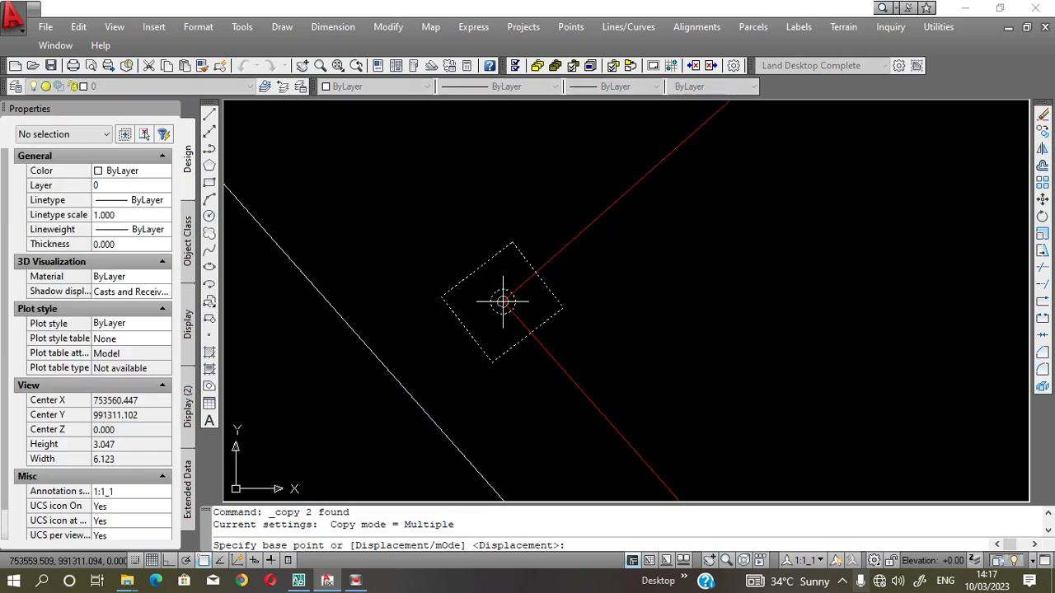
Copy the beacon from its centre onto the parcel's top, right and bottom corners.
click(503, 302)
scroll(503, 302, down, 2)
scroll(511, 298, down, 3)
scroll(527, 295, down, 3)
scroll(546, 292, down, 2)
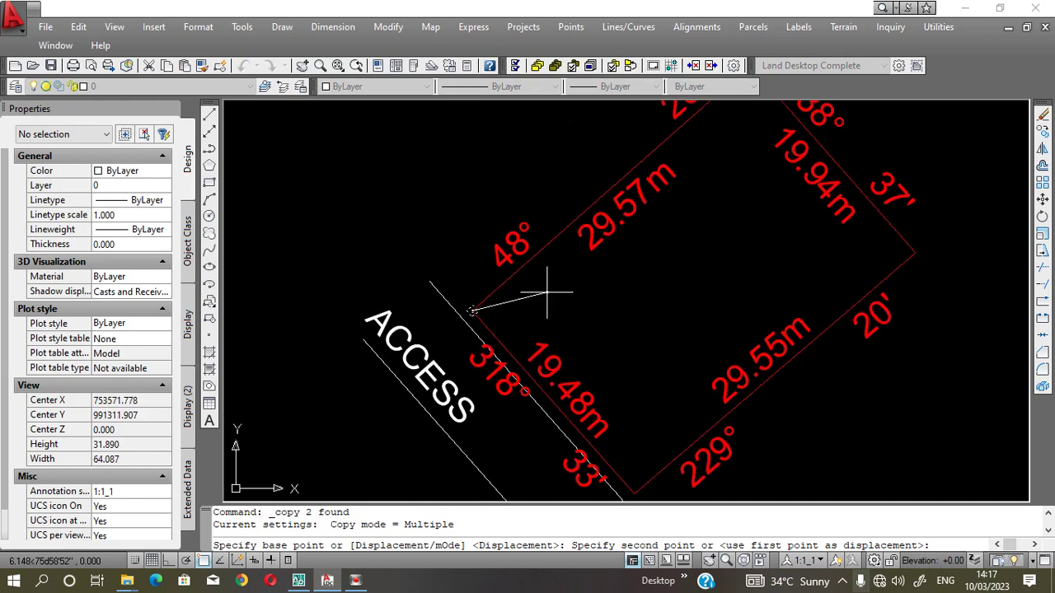
scroll(696, 149, down, 4)
scroll(683, 190, up, 2)
scroll(683, 170, up, 4)
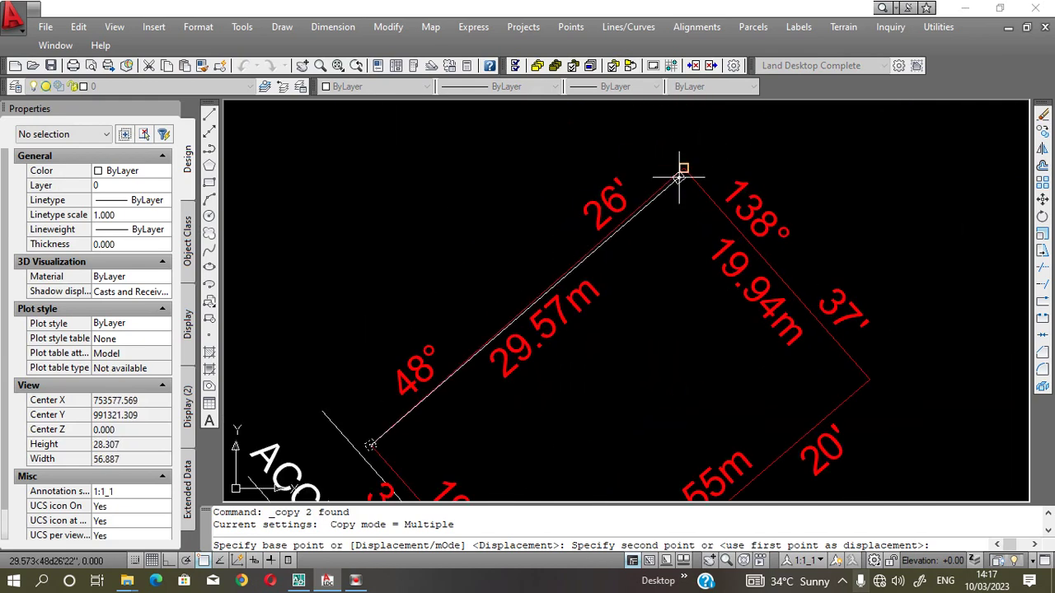
click(680, 166)
click(869, 381)
scroll(783, 252, down, 4)
scroll(712, 396, up, 3)
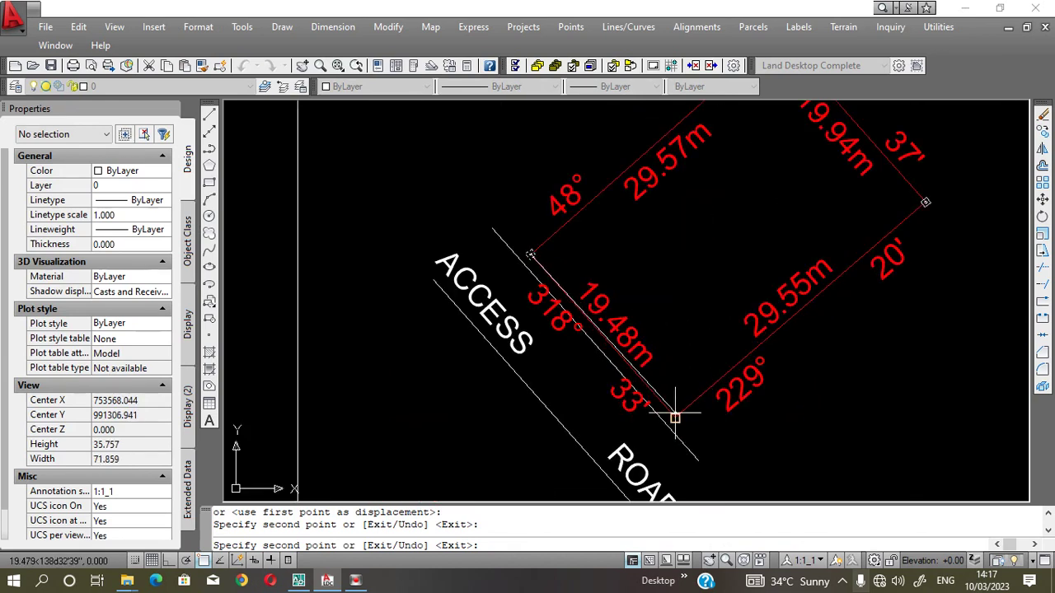
scroll(676, 417, up, 2)
click(671, 423)
scroll(674, 424, up, 3)
scroll(670, 371, up, 3)
key(Return)
Try moving the up-right boundary line's endpoint onto the corner, then cancel the adjustment.
click(664, 323)
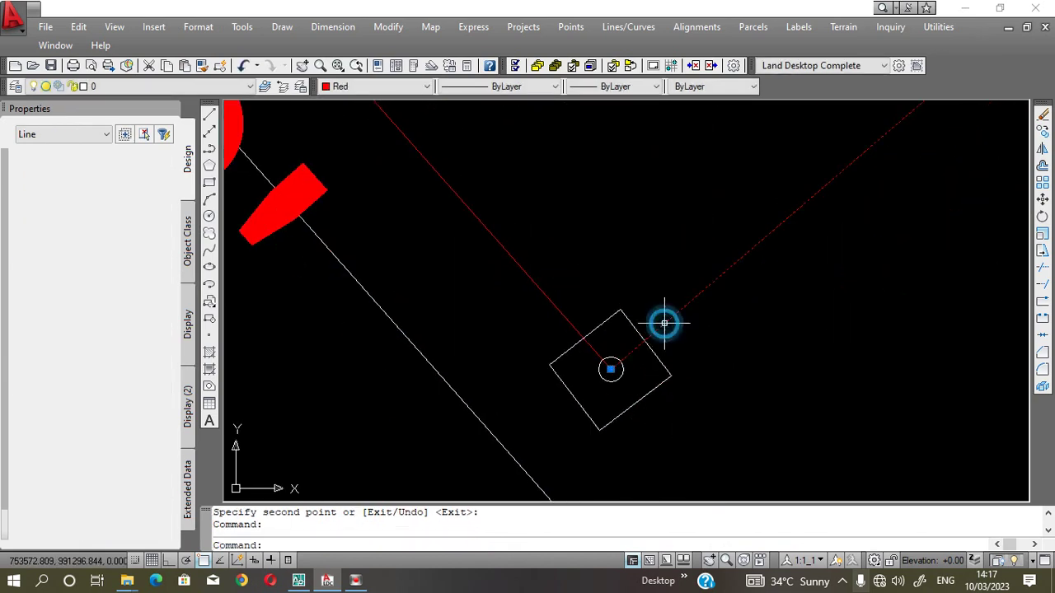
scroll(608, 368, up, 1)
click(608, 369)
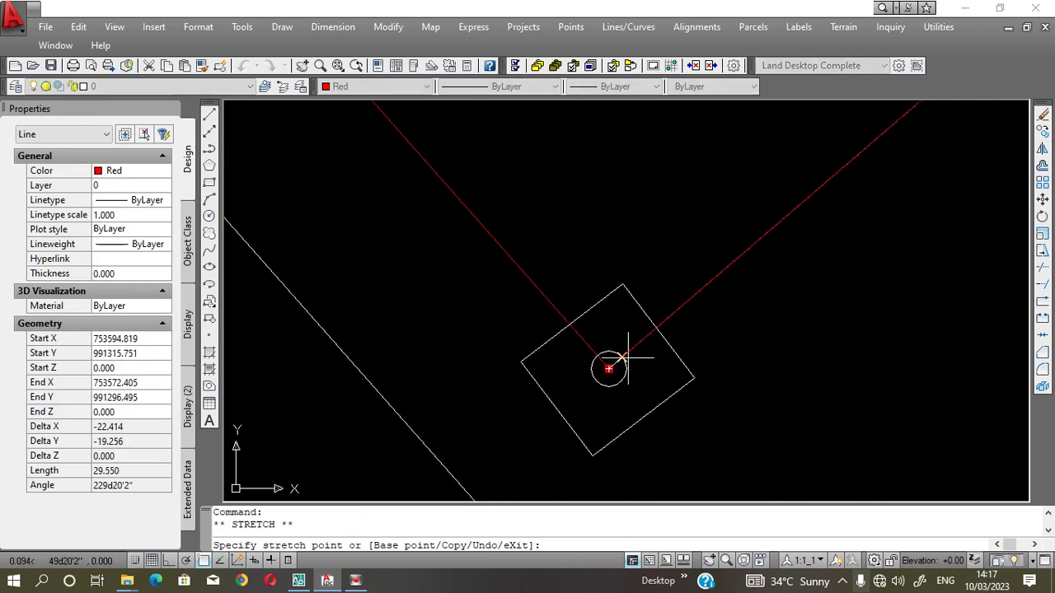
click(656, 325)
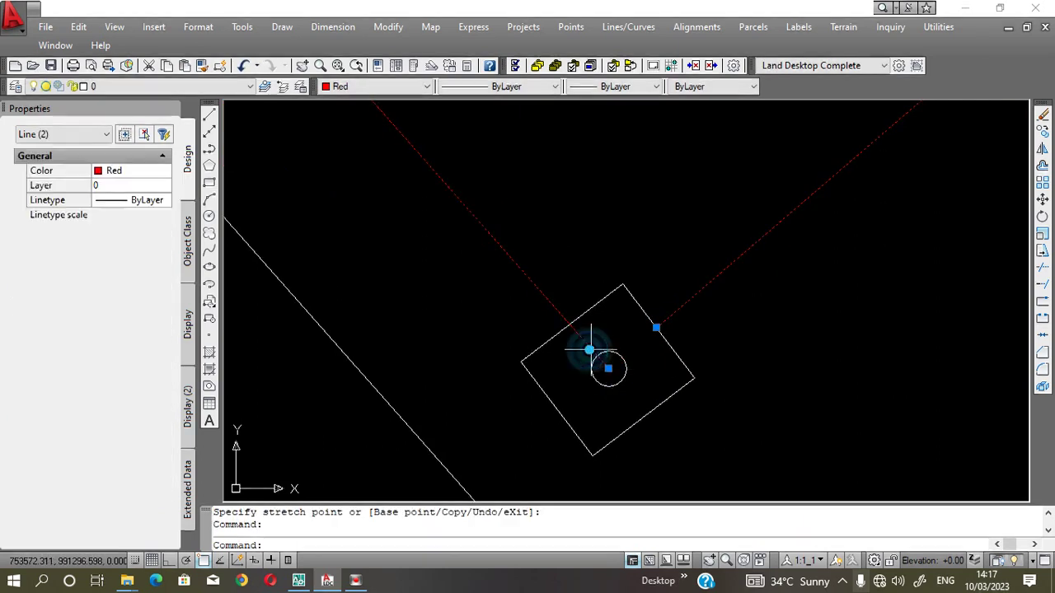
click(608, 368)
scroll(578, 388, down, 5)
key(Escape)
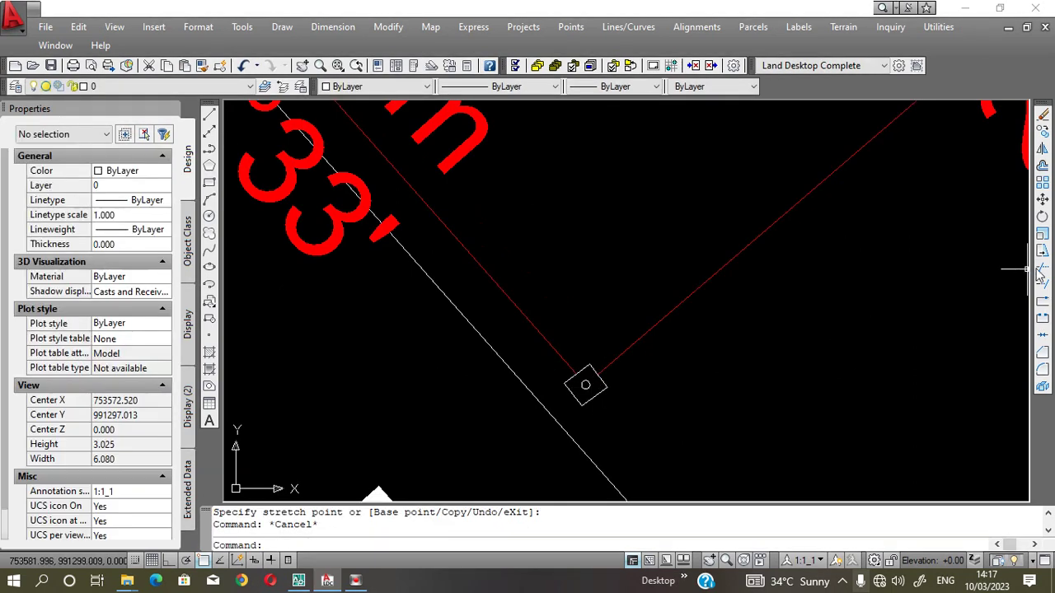
Trim with all objects as edges, cutting both red lines inside the access-road corner beacon.
click(1040, 272)
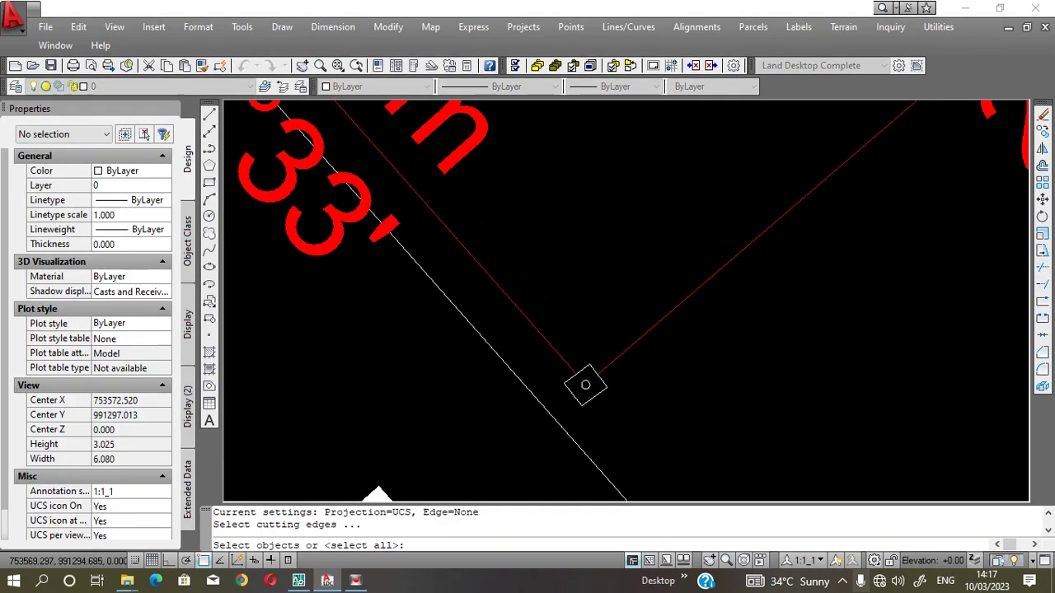
scroll(532, 417, down, 5)
scroll(461, 346, down, 4)
scroll(362, 265, up, 4)
scroll(367, 271, up, 4)
key(Return)
scroll(372, 290, up, 2)
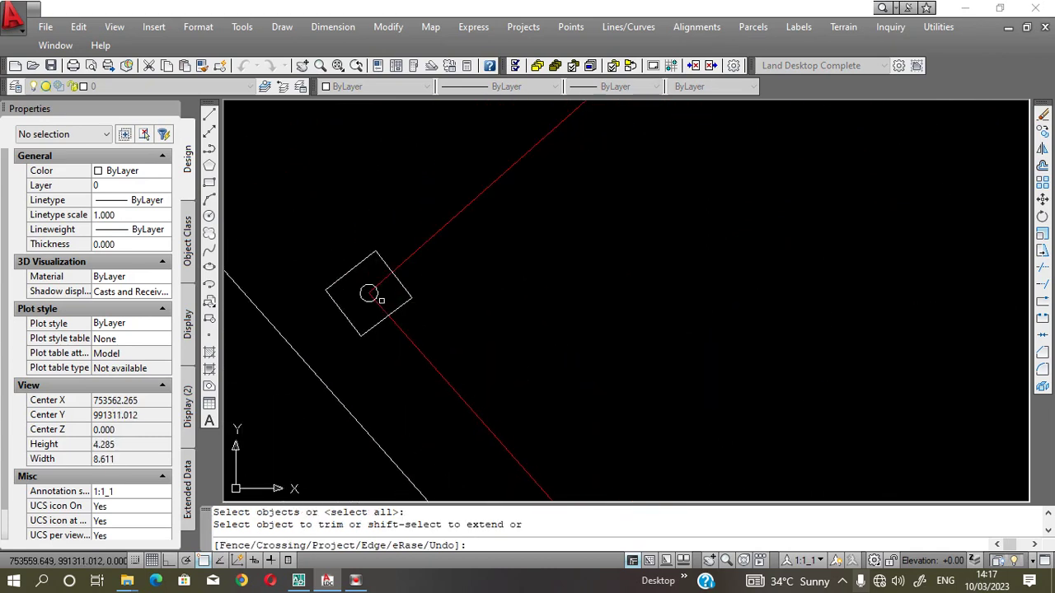
click(369, 294)
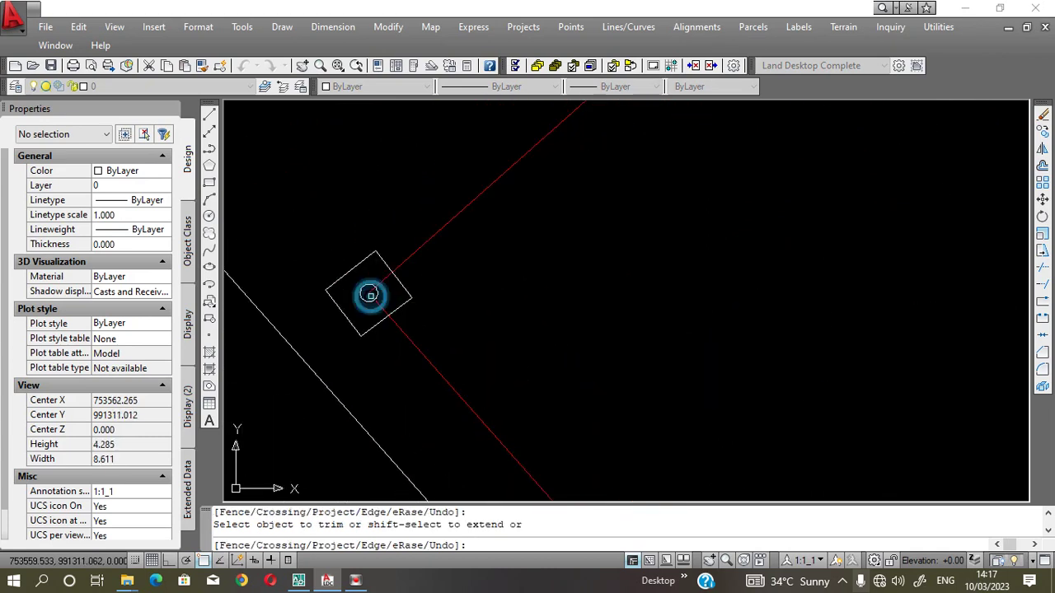
click(381, 303)
Trim the red line ends and leftover pieces inside the top beacon.
scroll(375, 304, down, 3)
scroll(340, 319, down, 2)
scroll(346, 326, down, 5)
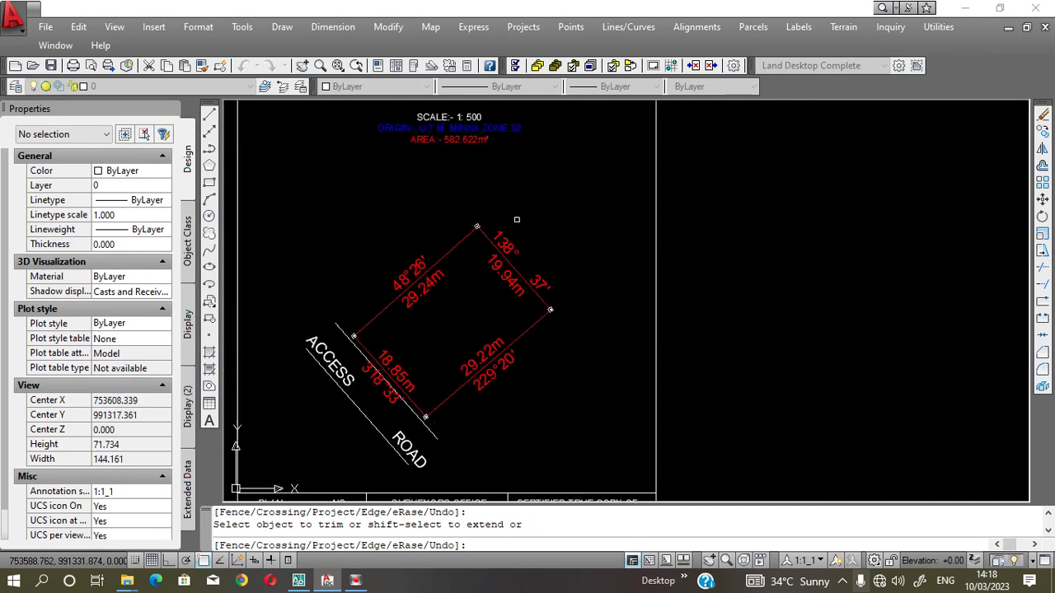
scroll(476, 227, up, 5)
scroll(478, 235, up, 4)
scroll(499, 236, up, 4)
scroll(513, 238, up, 3)
click(500, 230)
click(537, 270)
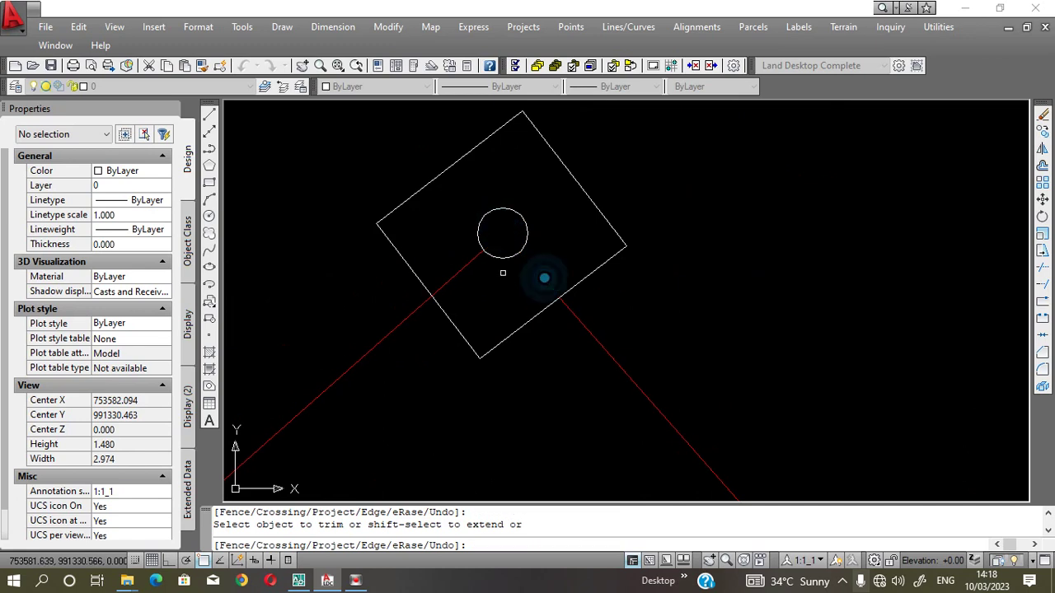
click(464, 260)
click(453, 260)
Trim the line ends inside the right beacon with a crossing window and end the trim.
scroll(462, 247, down, 4)
scroll(469, 234, down, 3)
scroll(478, 236, down, 3)
scroll(552, 313, down, 4)
scroll(638, 395, up, 3)
scroll(639, 384, up, 4)
scroll(602, 377, up, 5)
scroll(580, 378, up, 4)
click(578, 379)
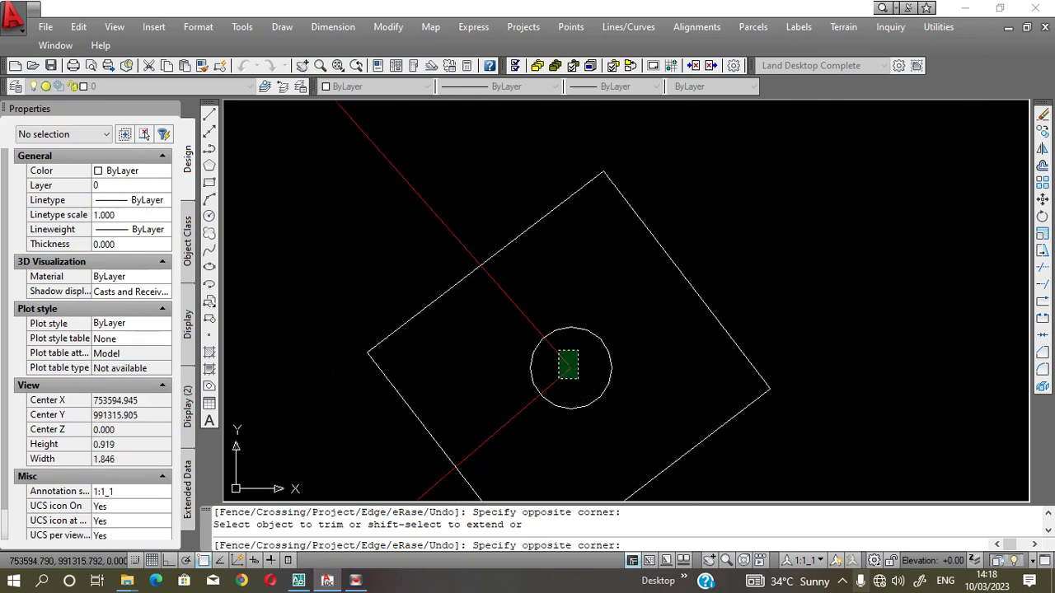
scroll(558, 351, down, 4)
click(543, 323)
click(539, 348)
scroll(541, 354, down, 4)
scroll(569, 297, down, 5)
scroll(537, 327, down, 5)
scroll(466, 394, up, 3)
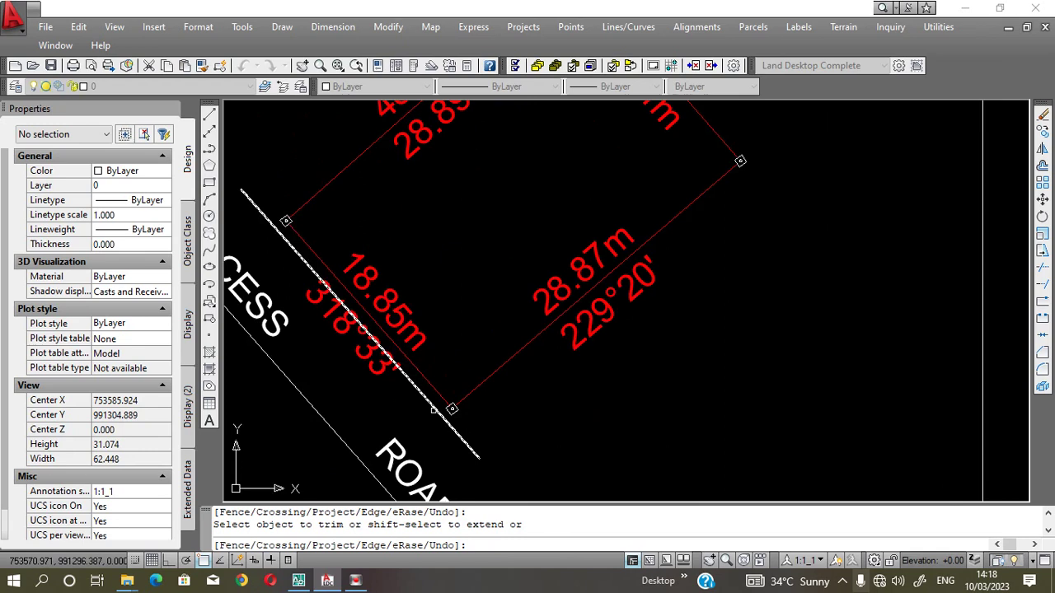
scroll(544, 371, down, 4)
key(Return)
Edit the 229°20' label, then split 48°26' into separate degrees and minutes.
double_click(566, 355)
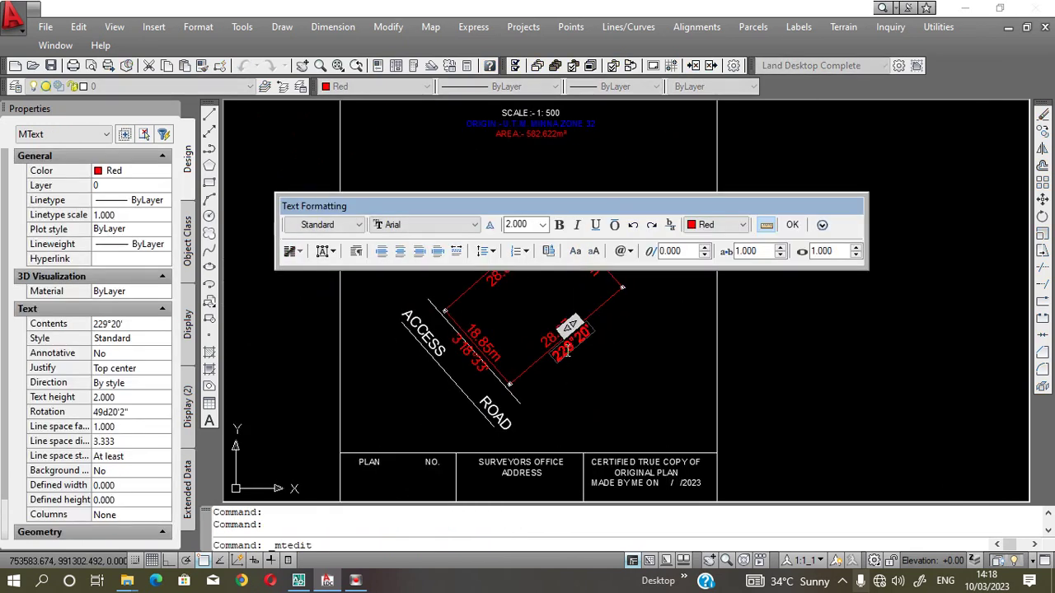
click(574, 413)
click(497, 243)
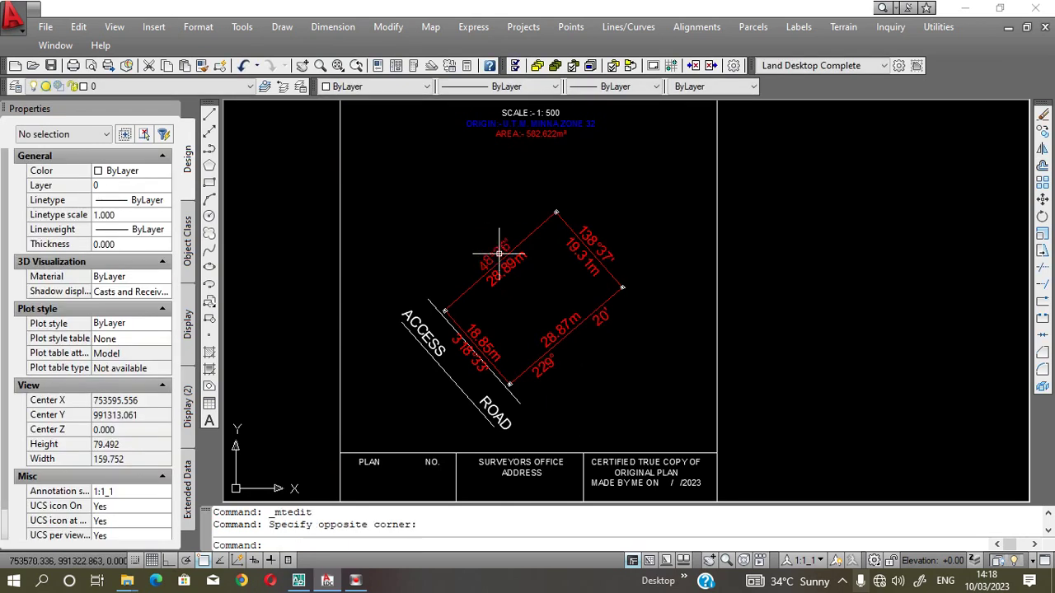
click(494, 252)
double_click(497, 252)
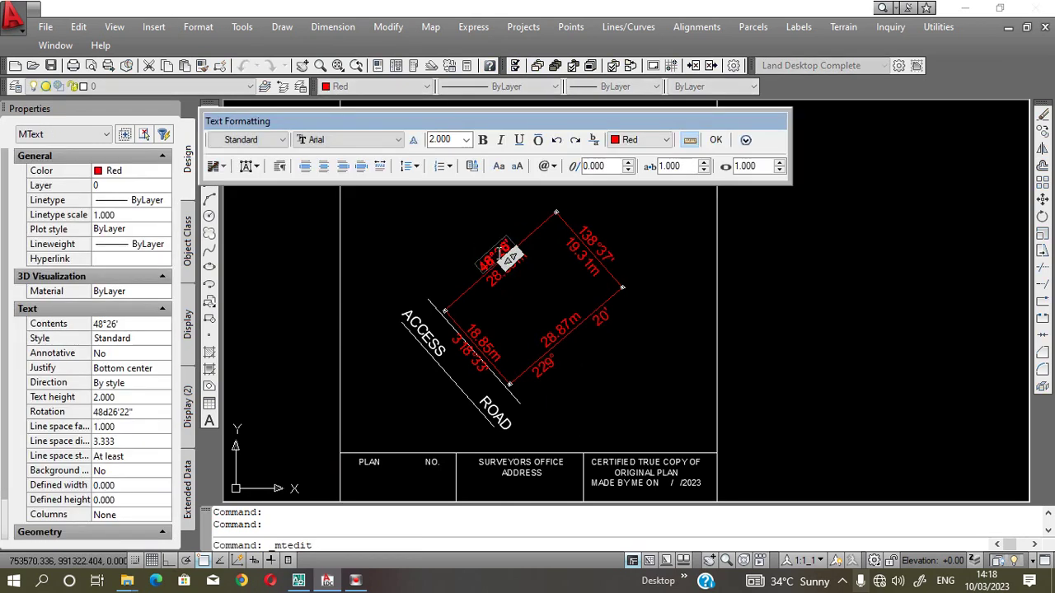
click(534, 293)
Insert spaces in the 138°37' label so 138° and 37' sit apart.
click(587, 240)
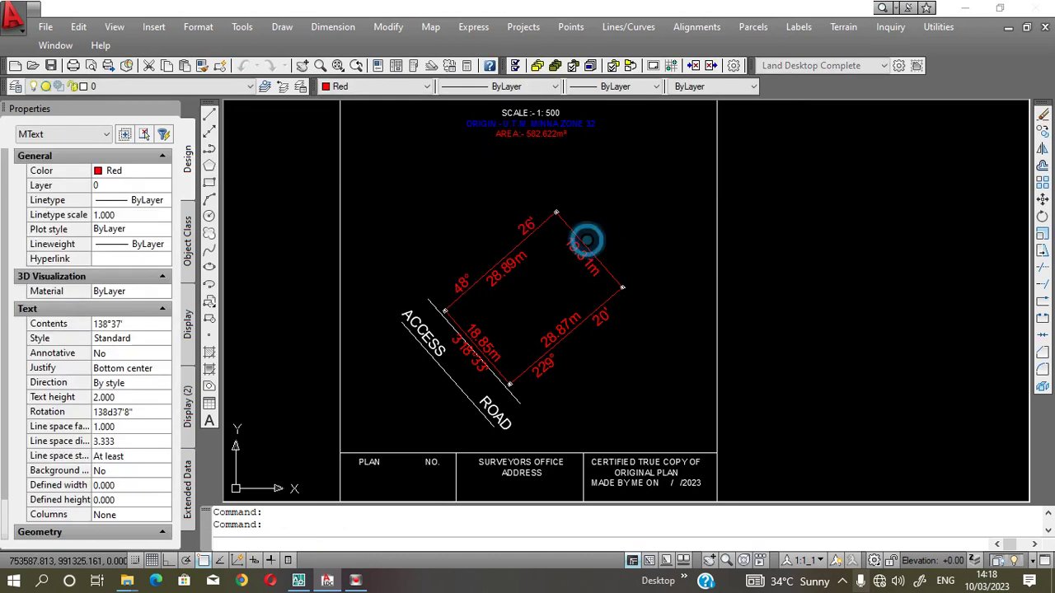
double_click(583, 242)
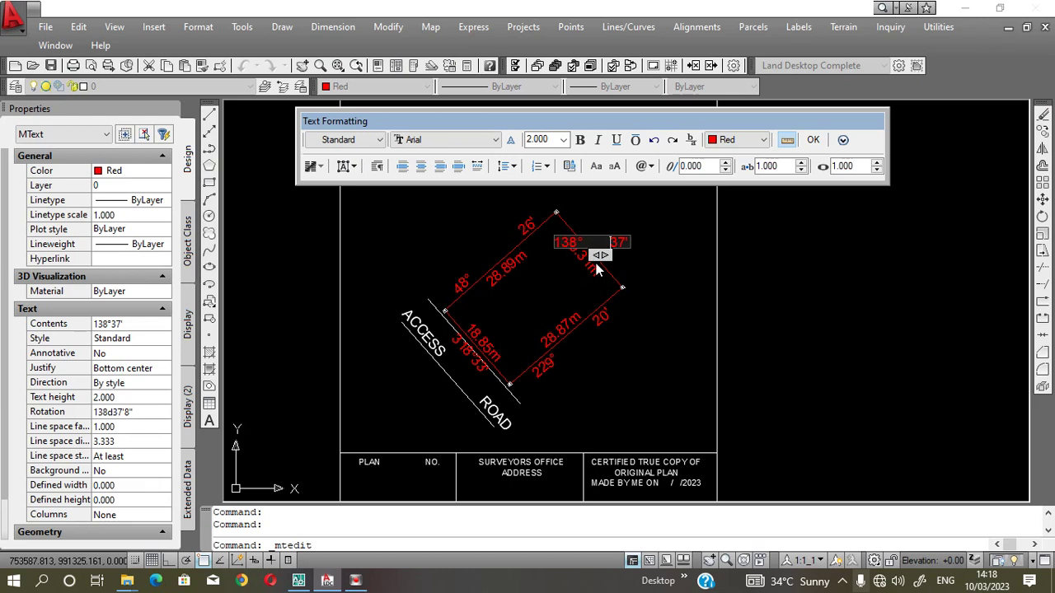
click(579, 277)
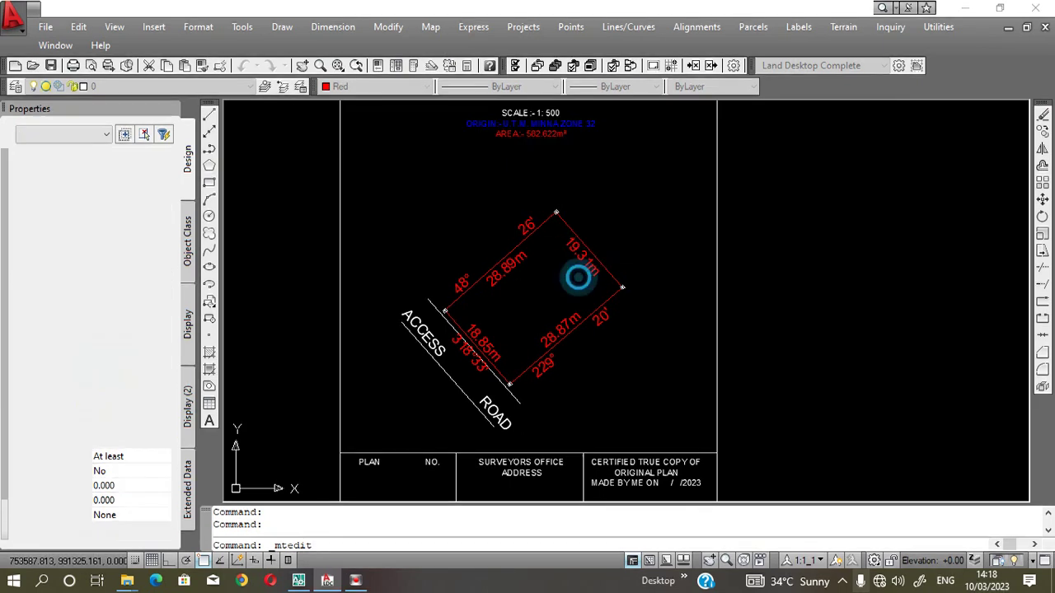
click(210, 424)
scroll(627, 284, up, 2)
Write an SC/O label 1.1 high beside the right corner beacon.
scroll(631, 282, up, 2)
click(648, 266)
click(813, 327)
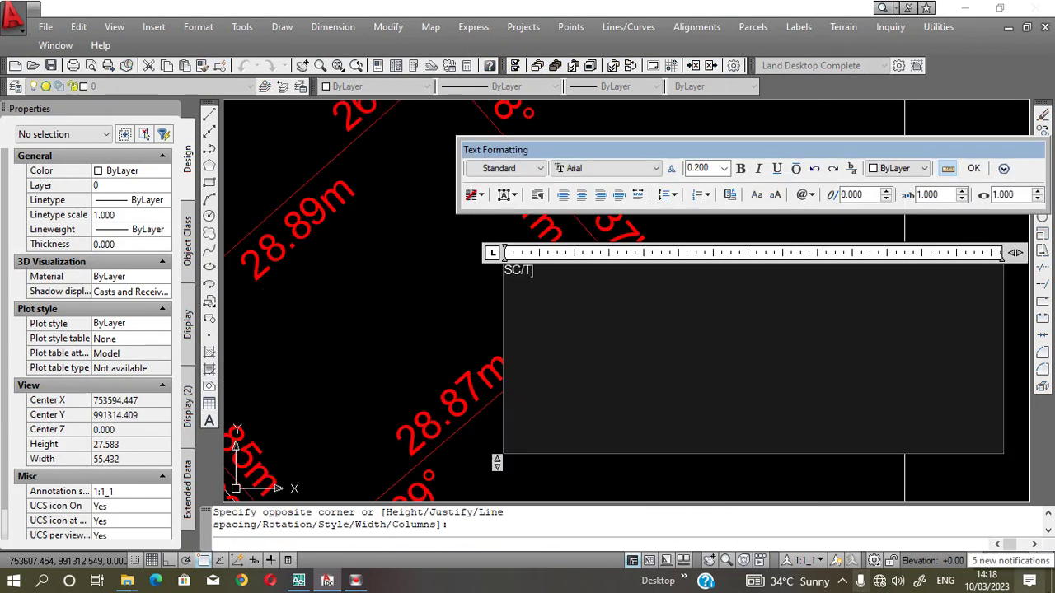
text(O)
key(Tab)
text(1.1)
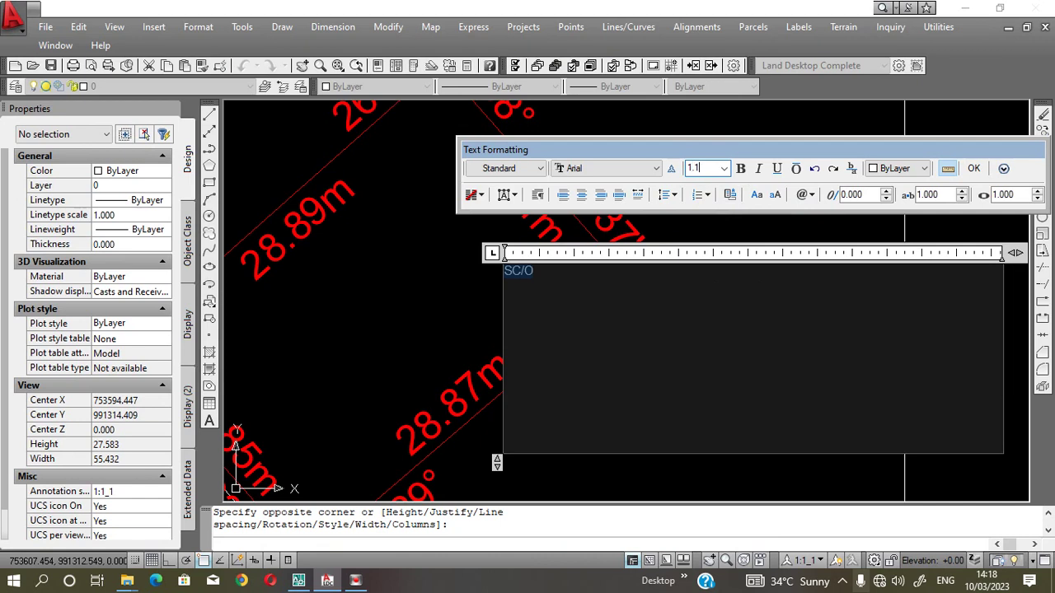
key(Return)
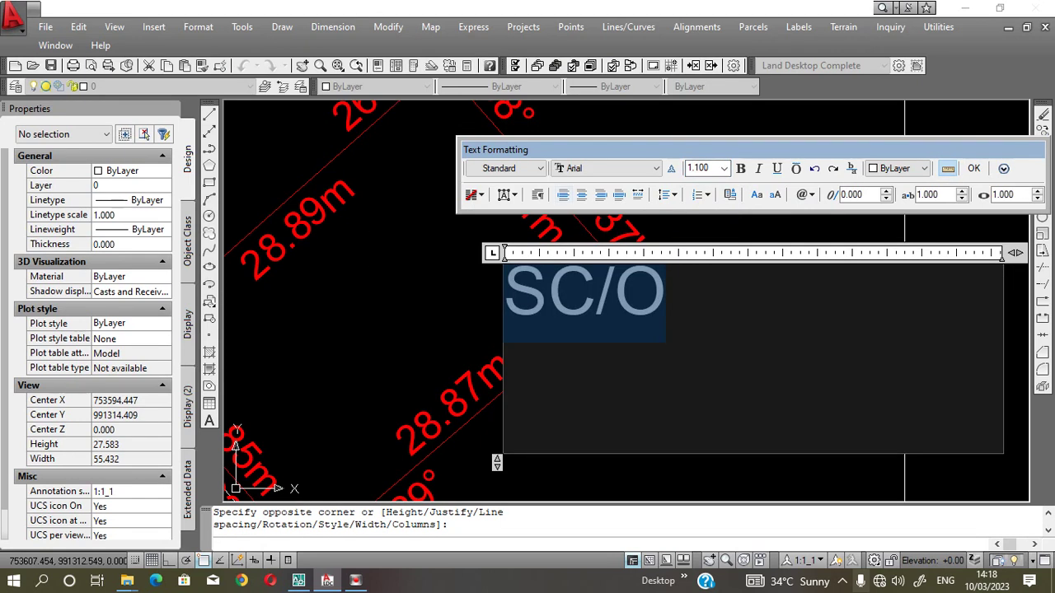
key(ctrl+Return)
Copy the SC/O label to the road-corner, left and top beacons.
click(696, 282)
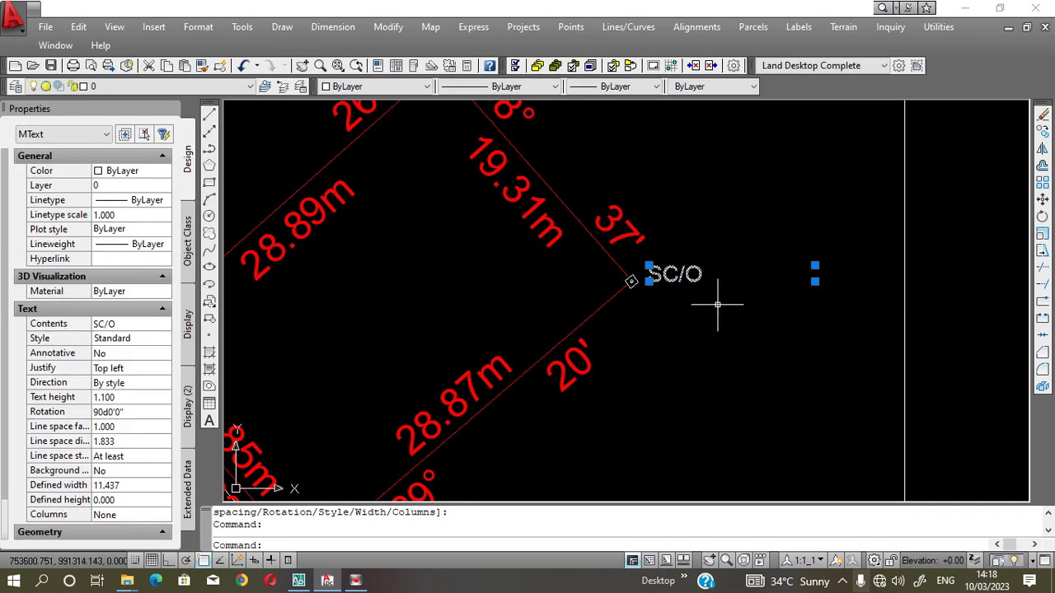
click(1043, 140)
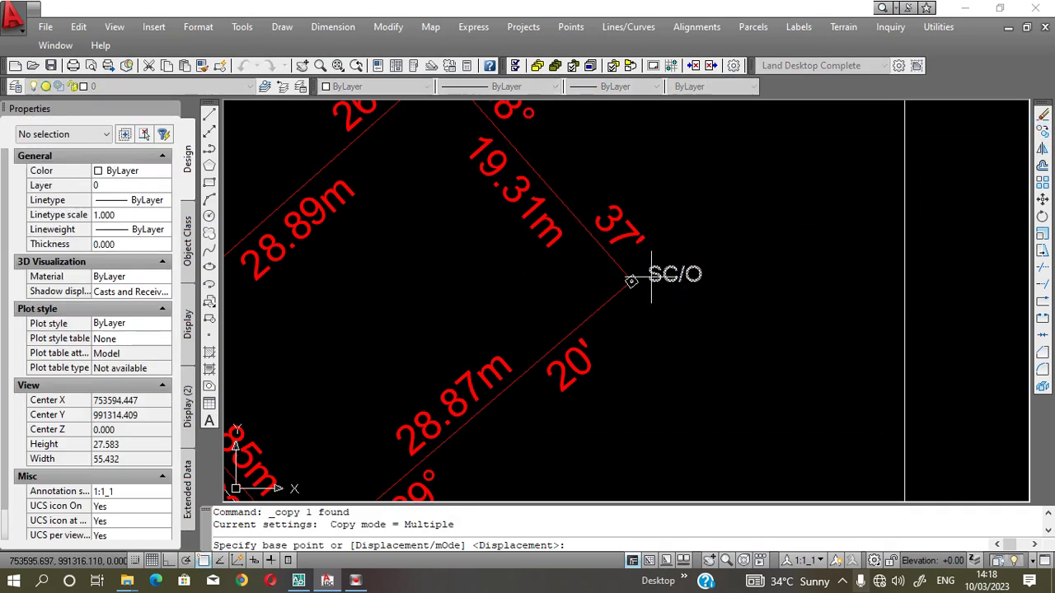
click(651, 275)
scroll(717, 243, down, 2)
scroll(705, 246, down, 2)
scroll(536, 396, up, 2)
scroll(626, 375, up, 2)
scroll(600, 381, up, 1)
click(517, 340)
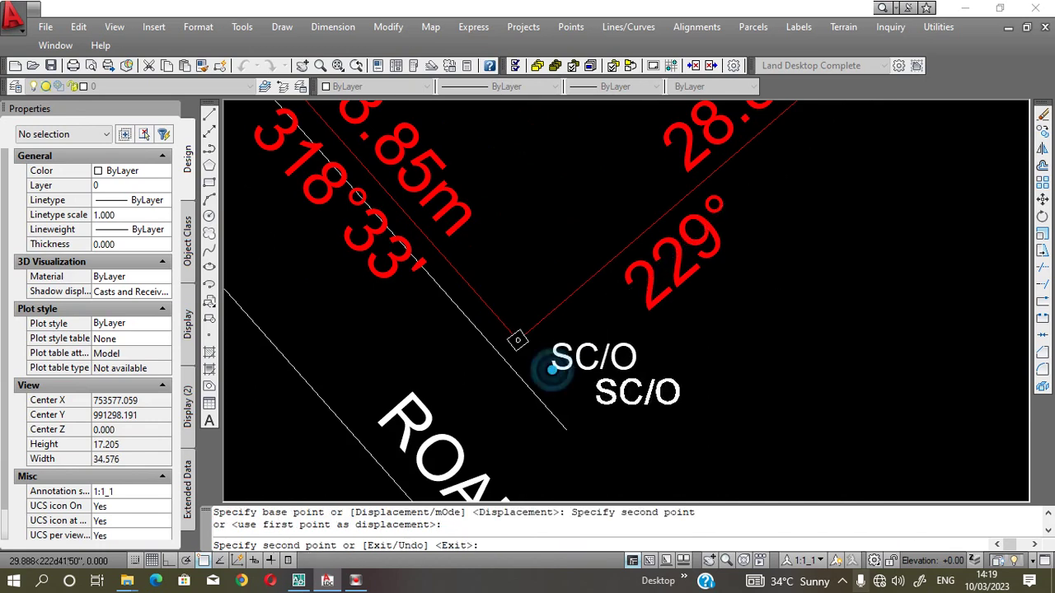
scroll(569, 379, down, 2)
scroll(474, 221, up, 1)
scroll(453, 236, up, 1)
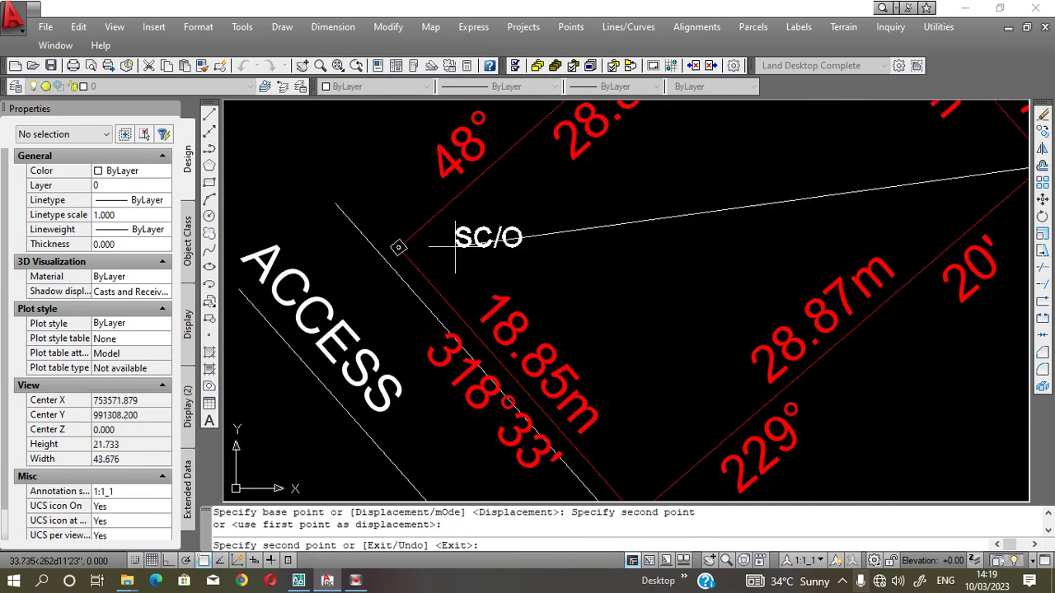
click(426, 245)
scroll(445, 294, down, 2)
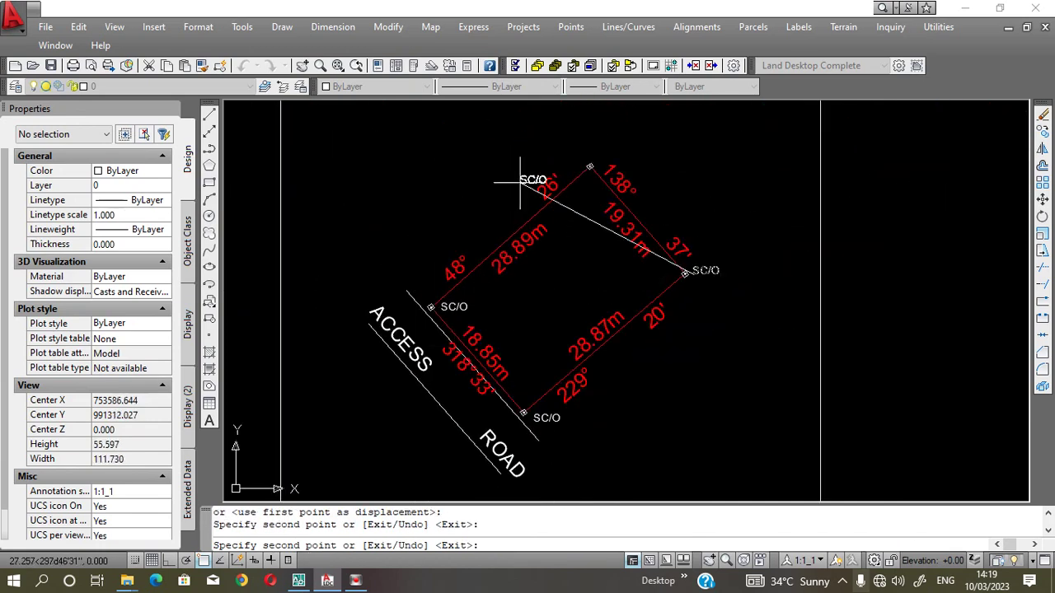
scroll(527, 174, up, 1)
scroll(626, 163, up, 1)
click(613, 173)
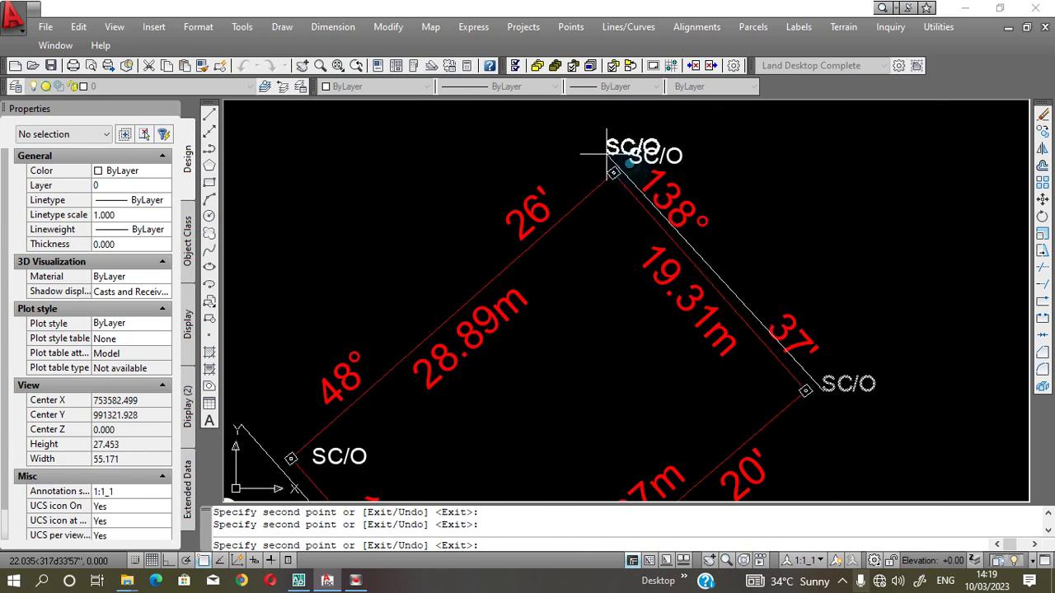
key(Return)
scroll(613, 147, down, 3)
scroll(600, 137, down, 3)
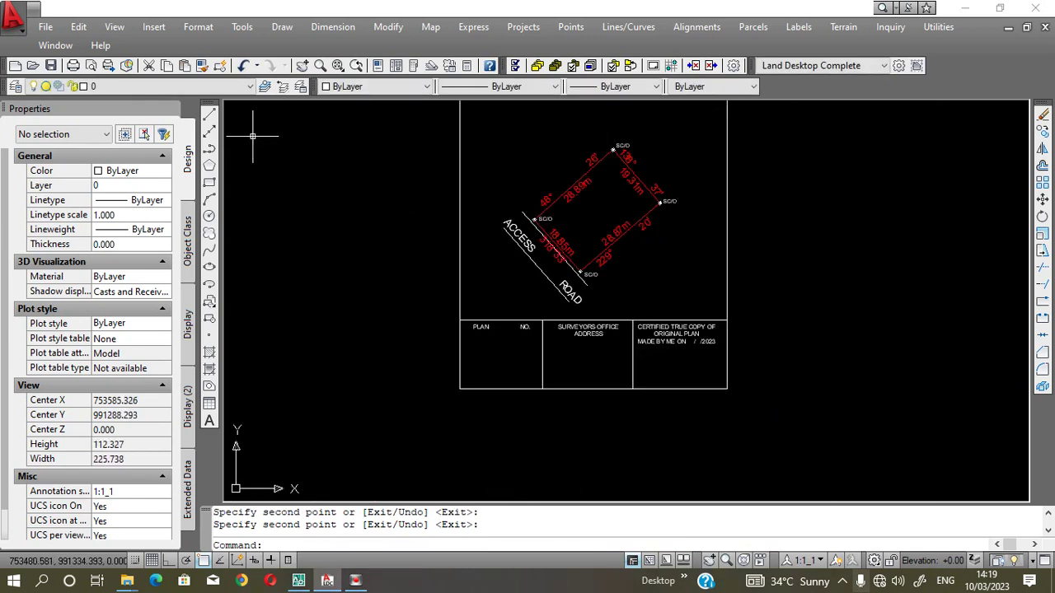
click(210, 148)
With Ortho on, draw a short horizontal leader running right from the bottom SC/O beacon.
scroll(599, 272, up, 3)
scroll(528, 272, up, 3)
scroll(544, 276, up, 2)
scroll(556, 280, up, 2)
click(572, 286)
click(170, 561)
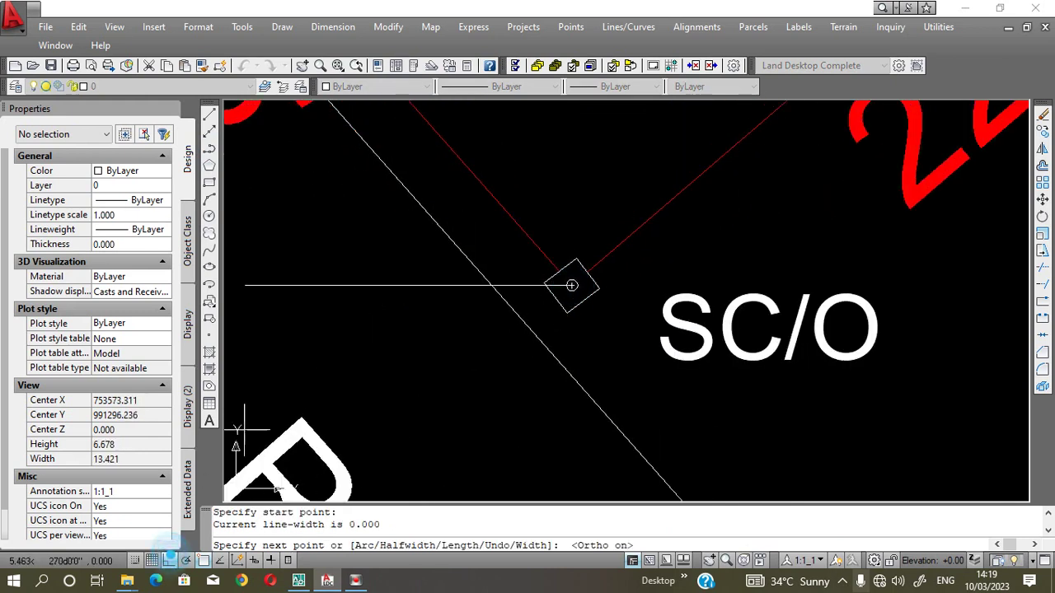
scroll(395, 309, down, 5)
scroll(523, 322, down, 4)
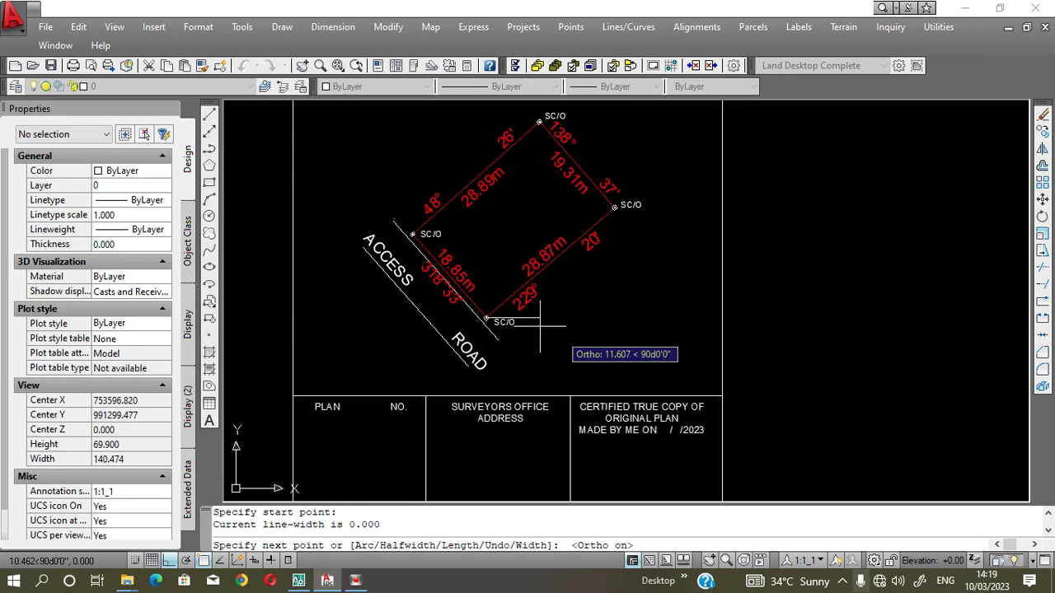
click(651, 317)
key(Return)
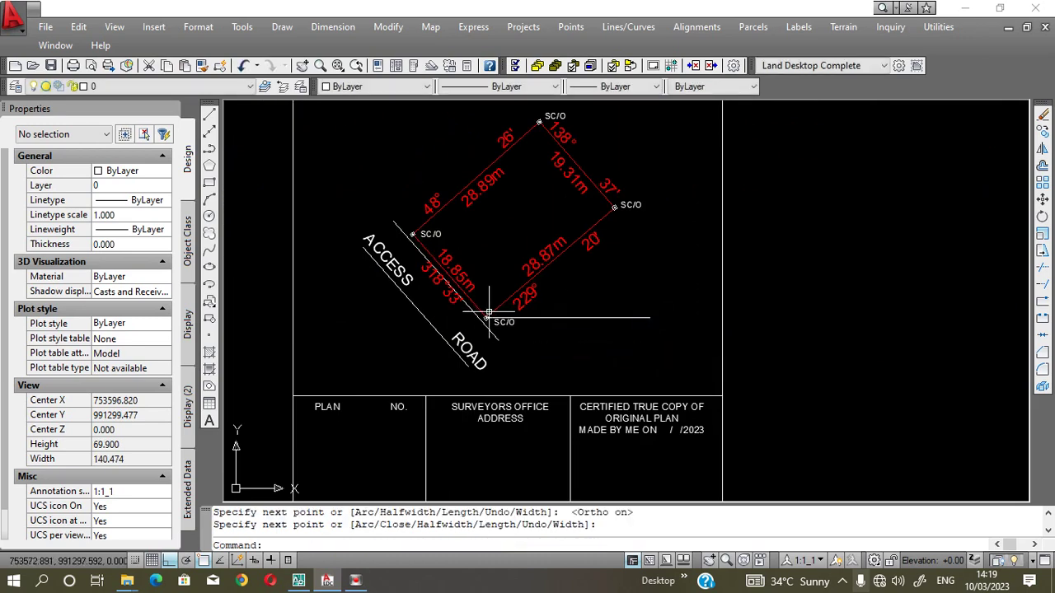
Draw a second polyline leader running vertically down from the same beacon.
scroll(494, 320, up, 4)
scroll(497, 321, up, 2)
scroll(499, 321, up, 3)
scroll(499, 320, up, 3)
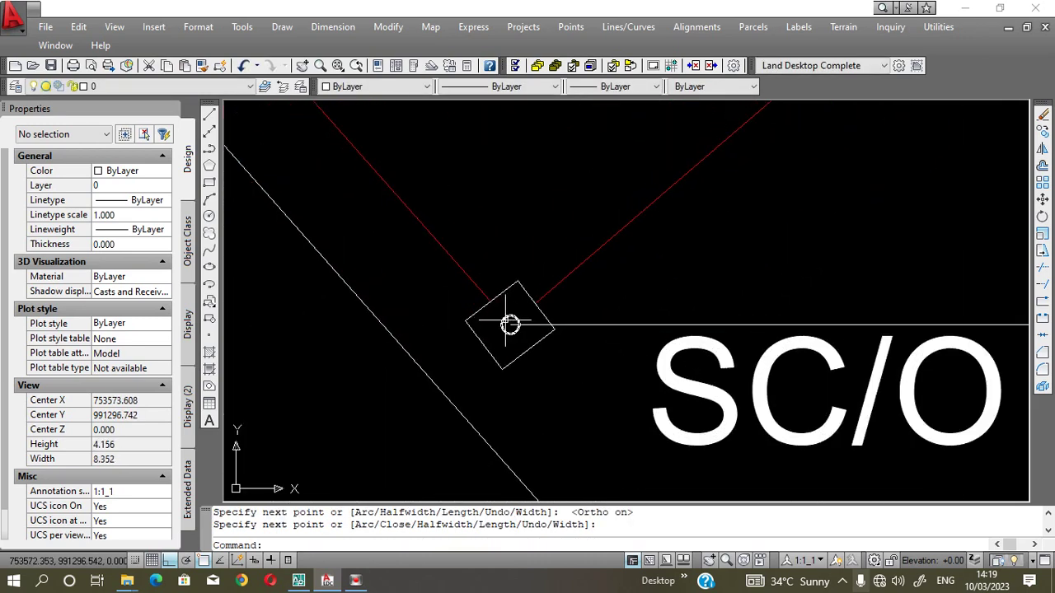
key(Return)
click(510, 323)
scroll(511, 309, down, 2)
scroll(514, 297, down, 3)
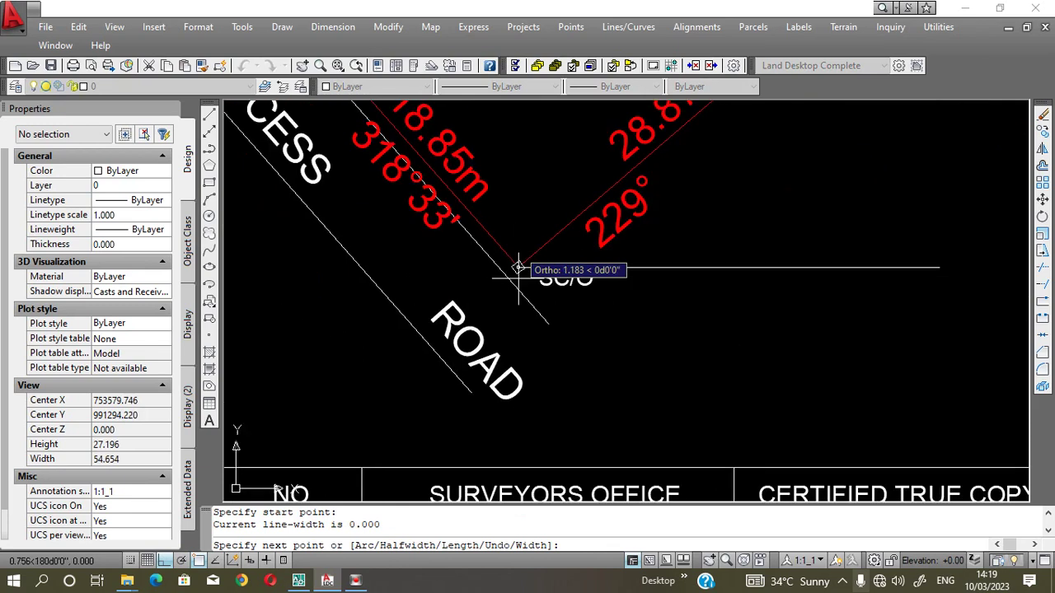
scroll(519, 346, down, 4)
scroll(527, 363, up, 3)
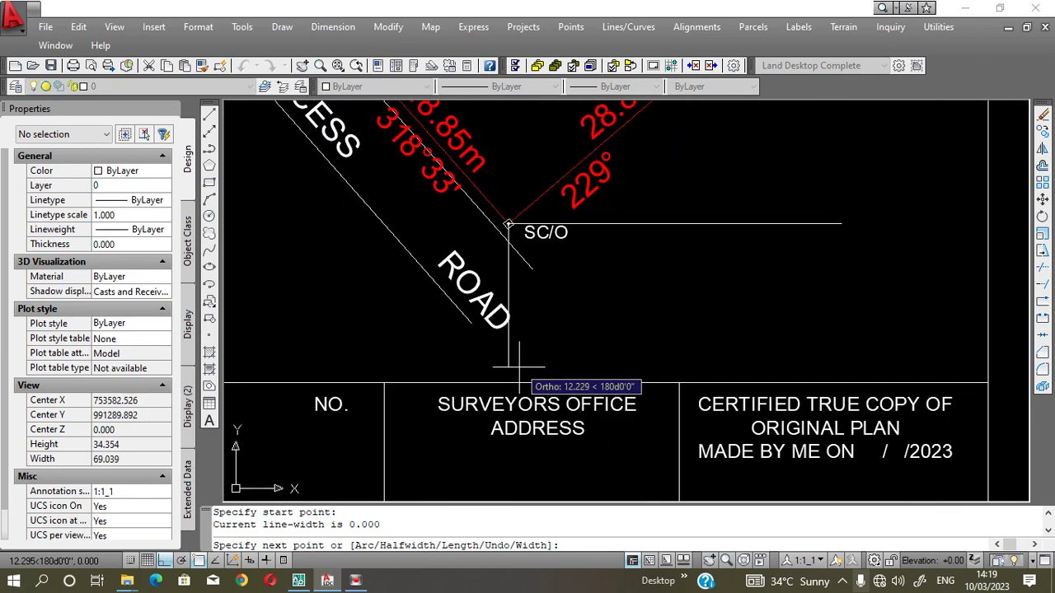
click(510, 372)
key(Return)
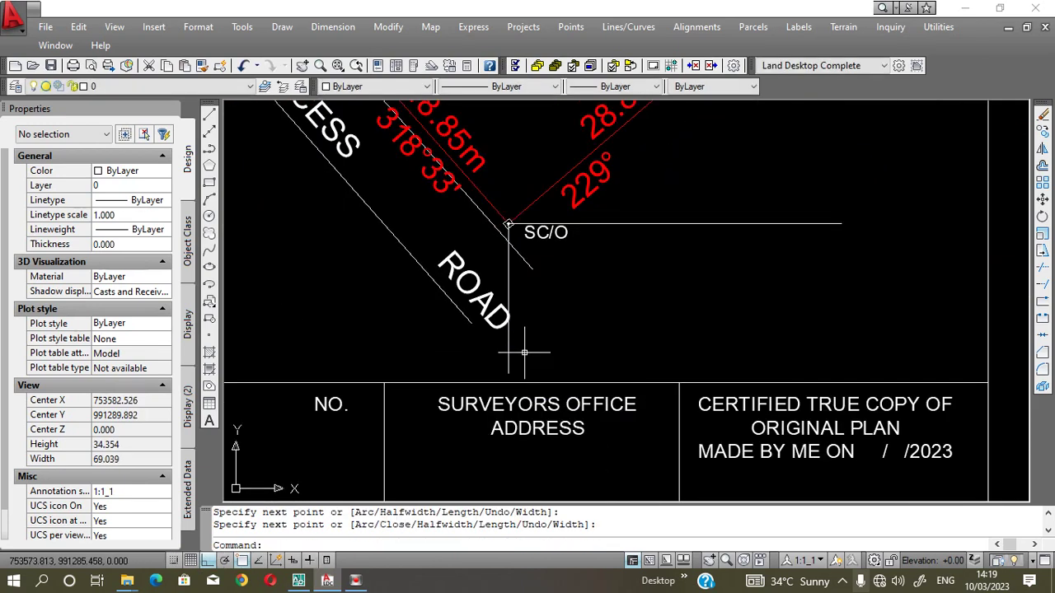
scroll(527, 336, down, 4)
scroll(524, 330, down, 4)
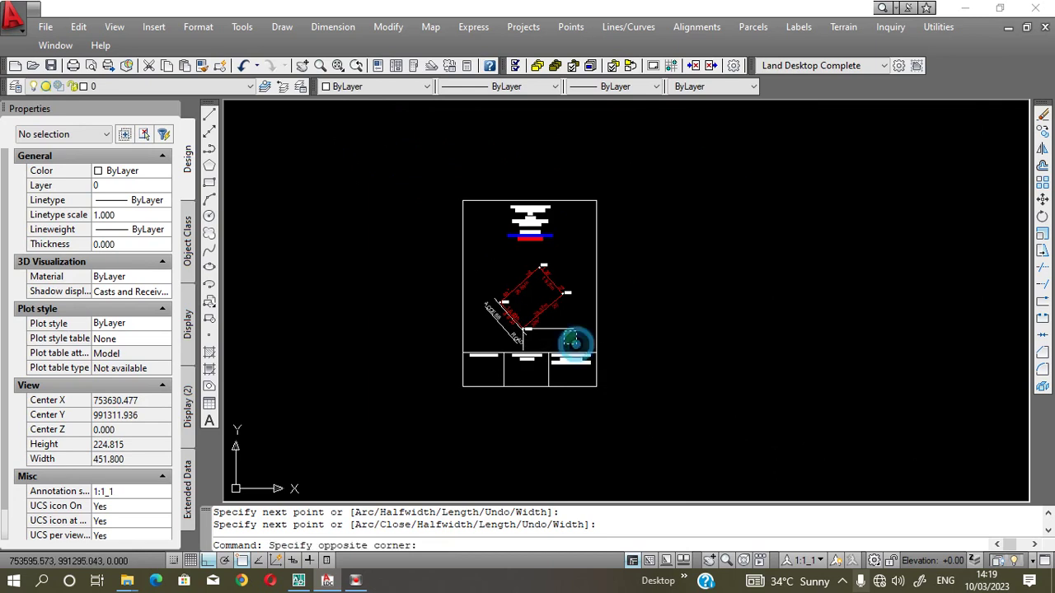
Move the whole survey plan upward within the frame.
click(484, 255)
scroll(498, 268, up, 3)
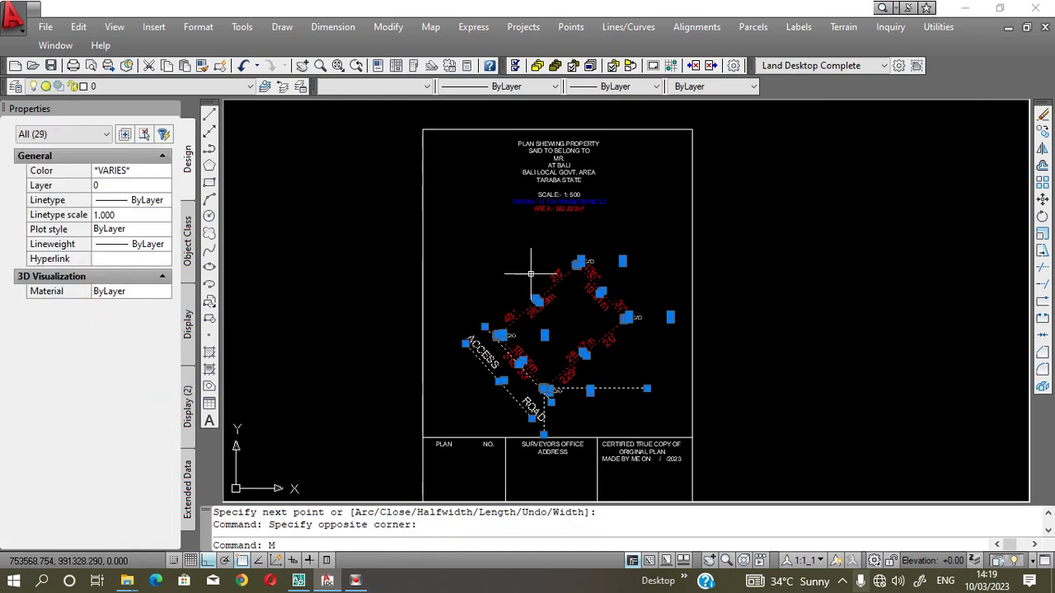
key(Return)
click(532, 275)
click(530, 250)
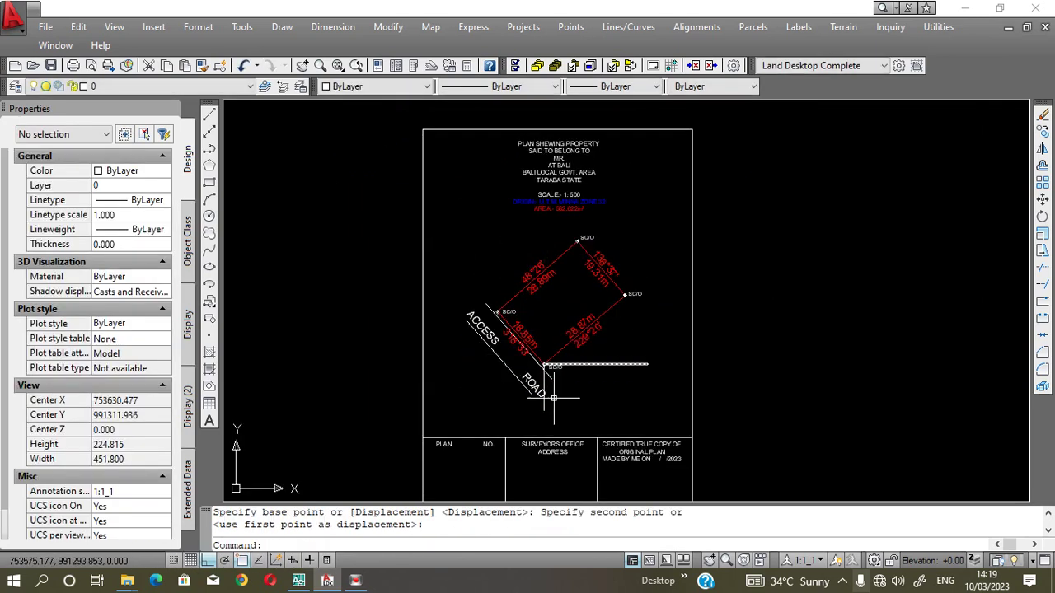
Grip-stretch the vertical leader so it runs from below ROAD toward the title block.
click(544, 411)
scroll(540, 418, up, 3)
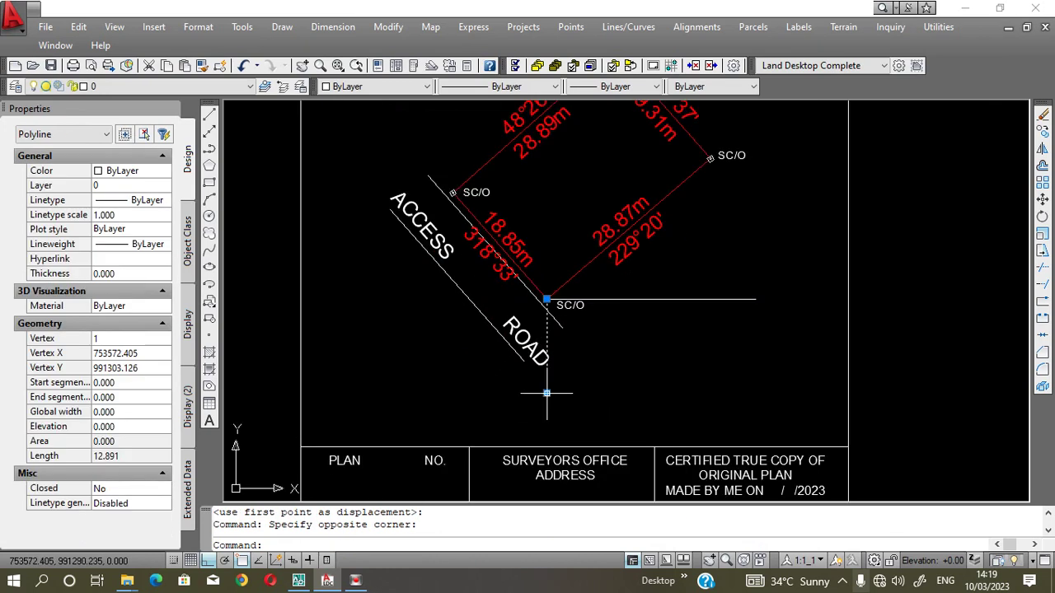
click(547, 393)
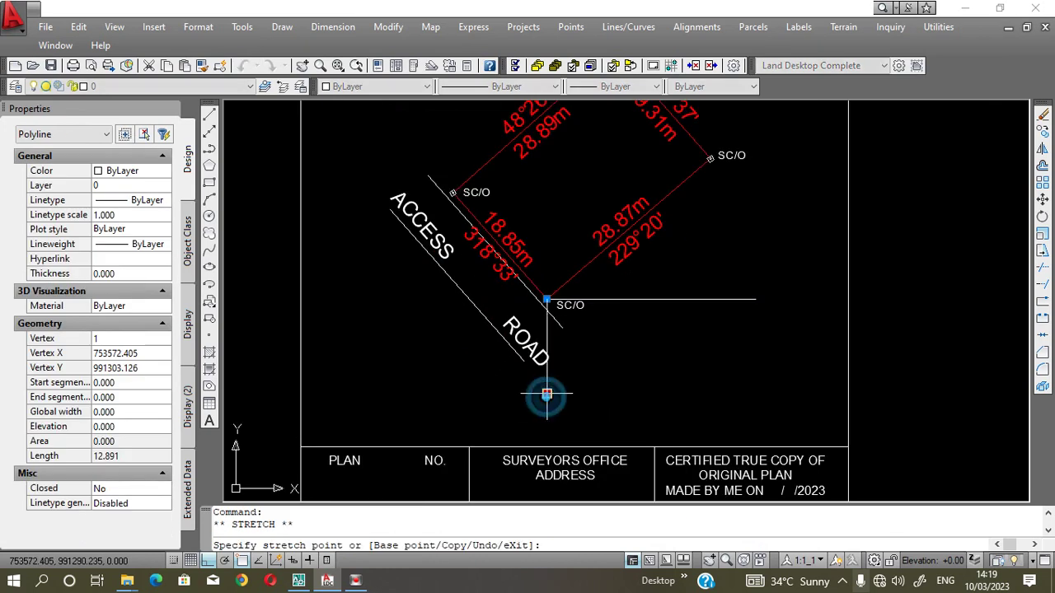
click(544, 437)
click(546, 299)
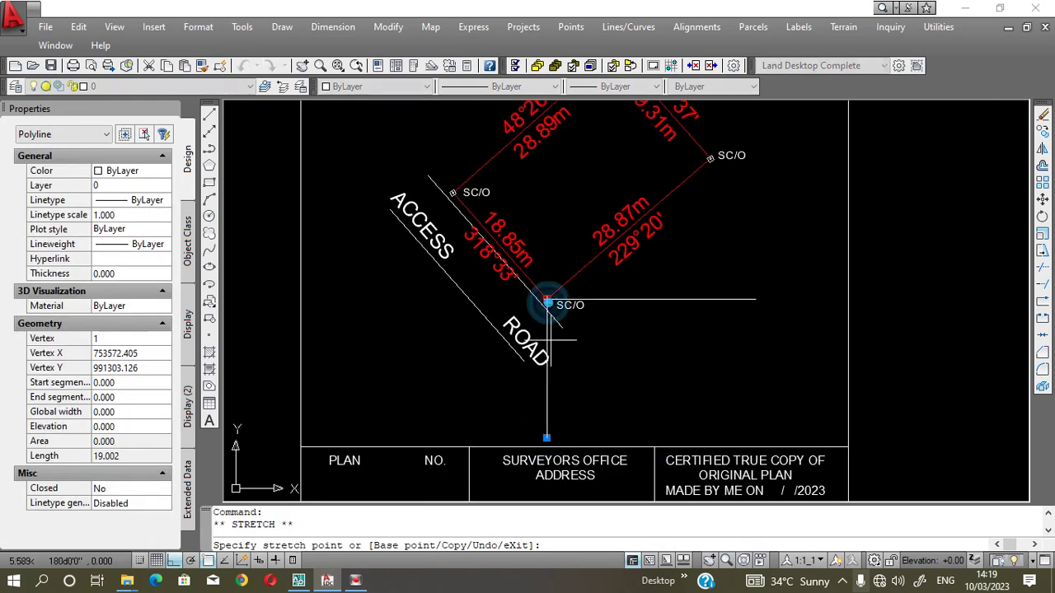
click(548, 362)
key(Escape)
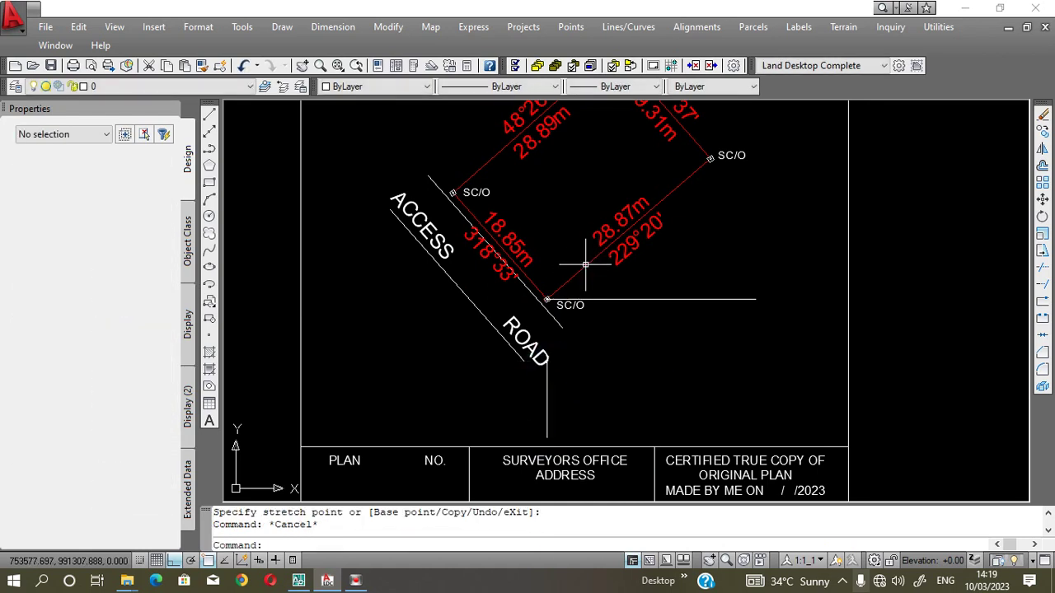
click(211, 421)
scroll(631, 275, up, 3)
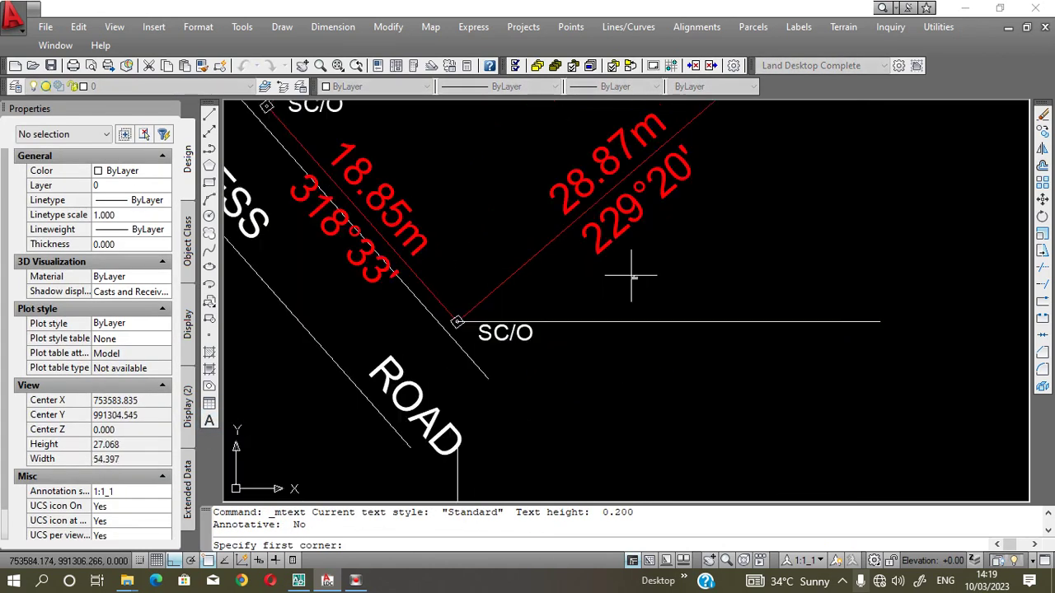
Write the northing 991330.713mN as blue MText at height 1.1 beside the access-road beacon.
click(631, 276)
click(849, 318)
text(991330.713mN)
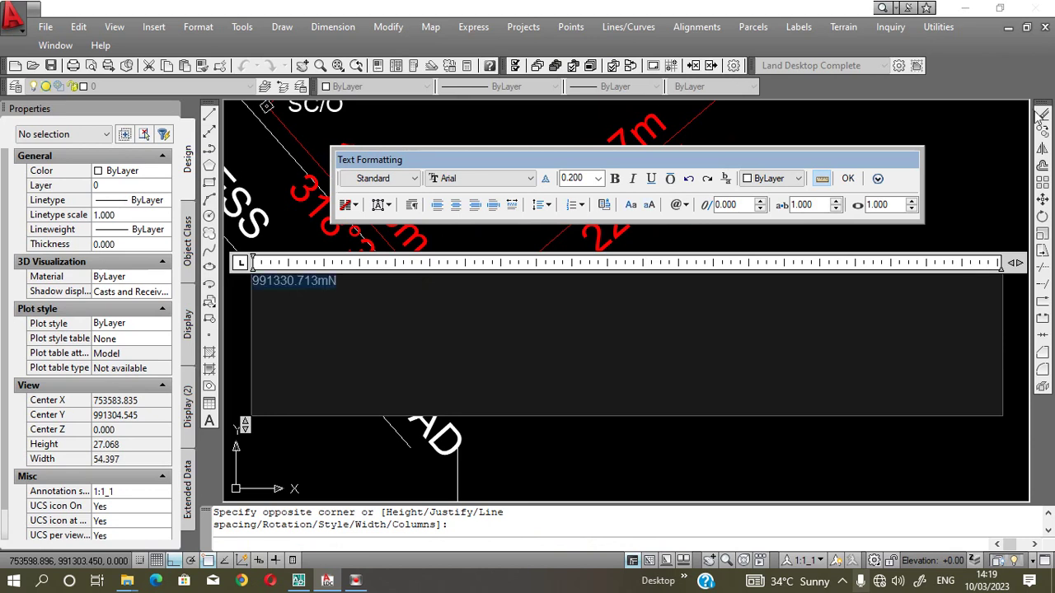
click(577, 179)
text(1.1)
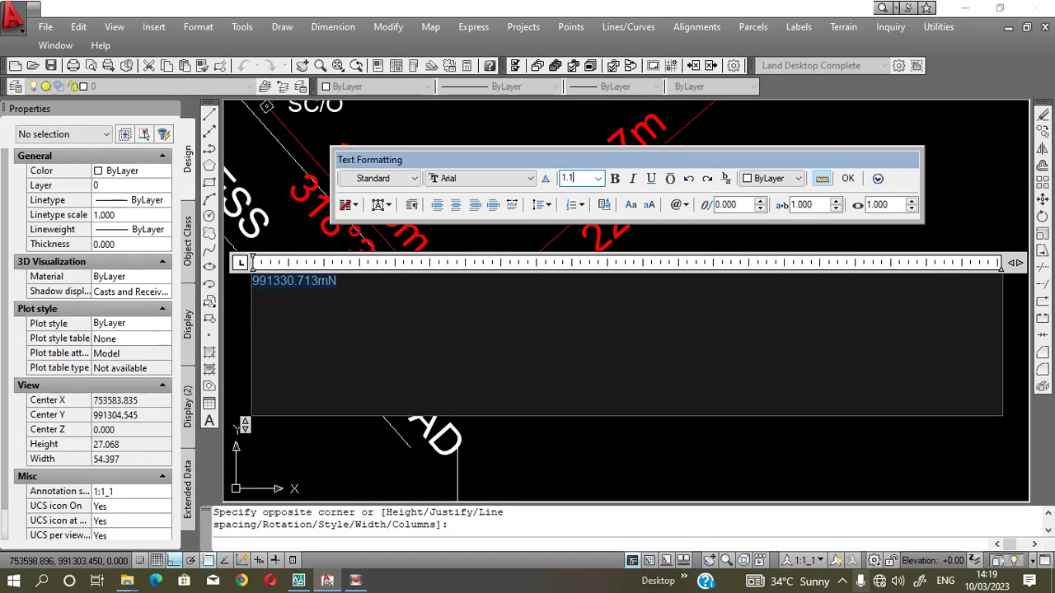
key(Return)
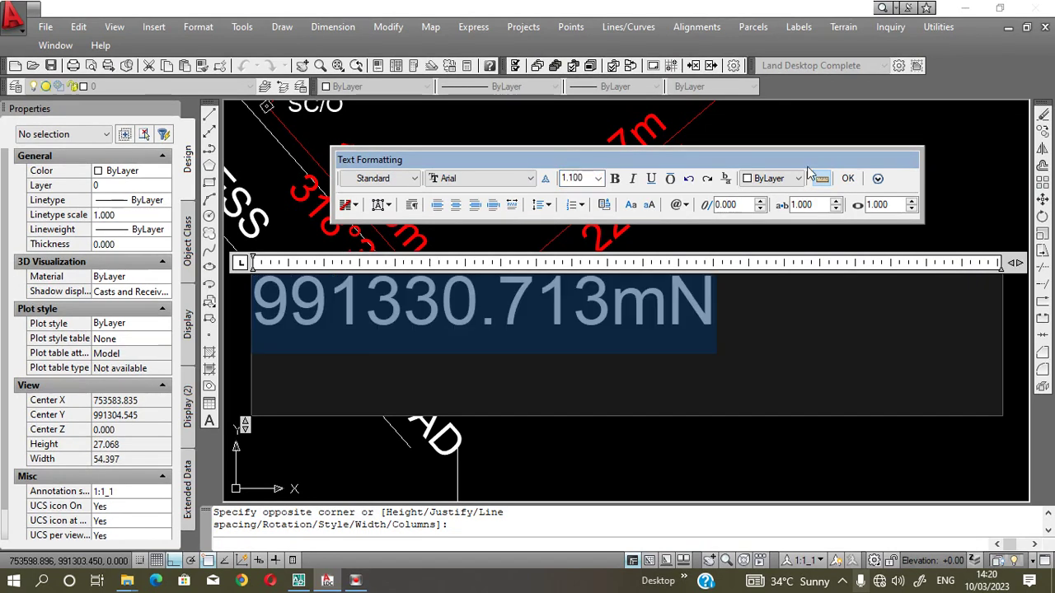
click(799, 179)
click(762, 264)
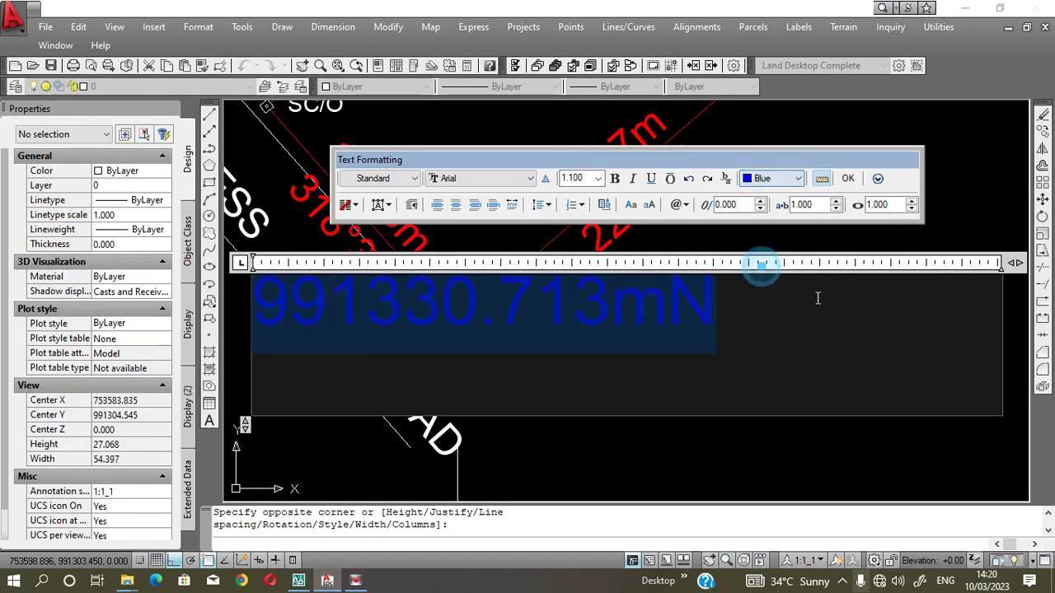
click(847, 178)
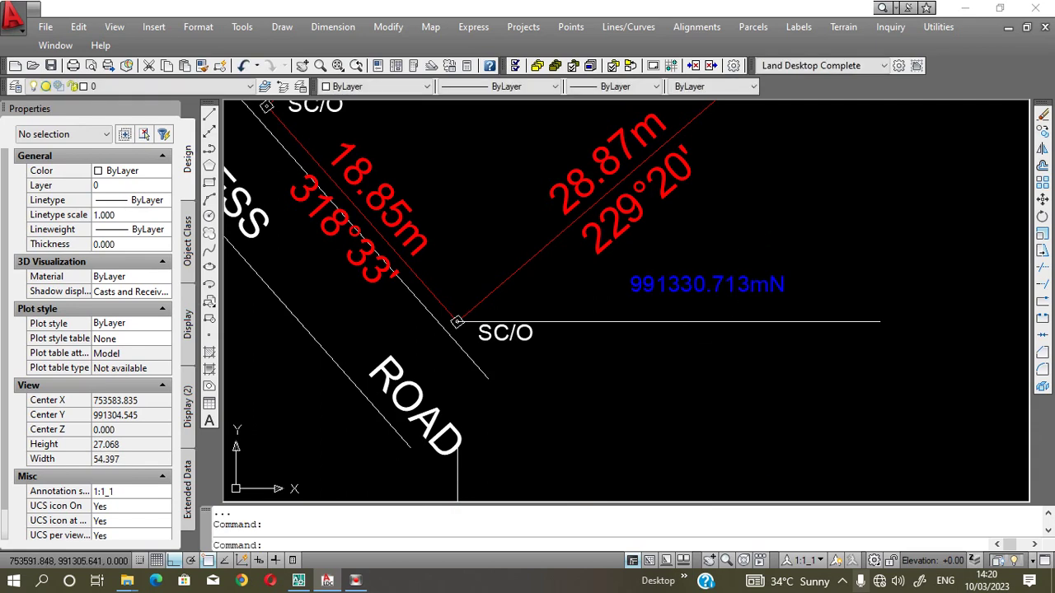
Start moving the northing label down toward its horizontal leader.
click(748, 283)
text(m)
key(Return)
click(814, 193)
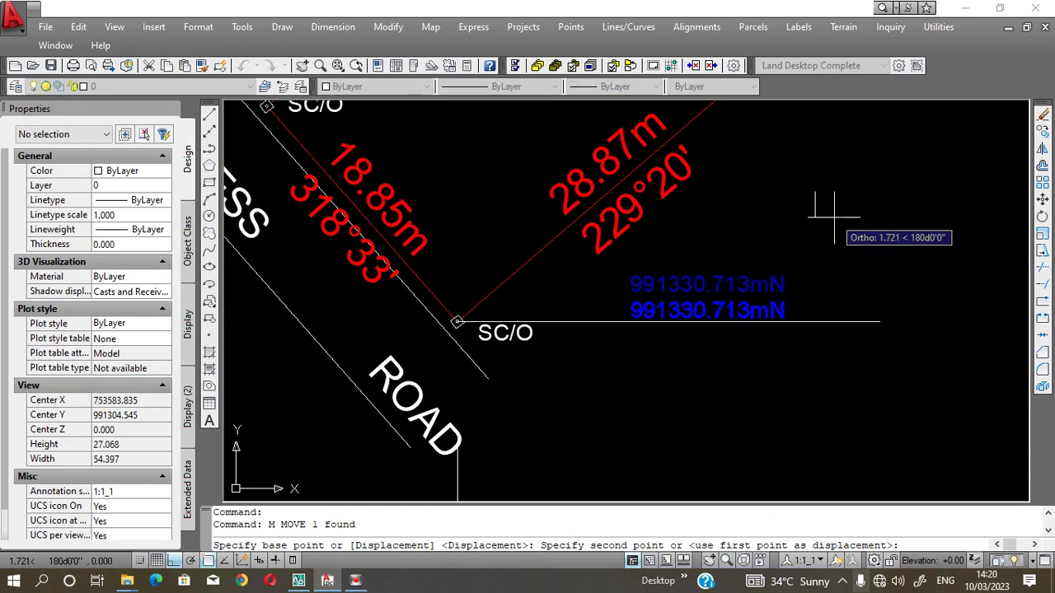
Drop the northing onto the horizontal leader and copy it beside the line below ROAD.
click(834, 217)
click(768, 310)
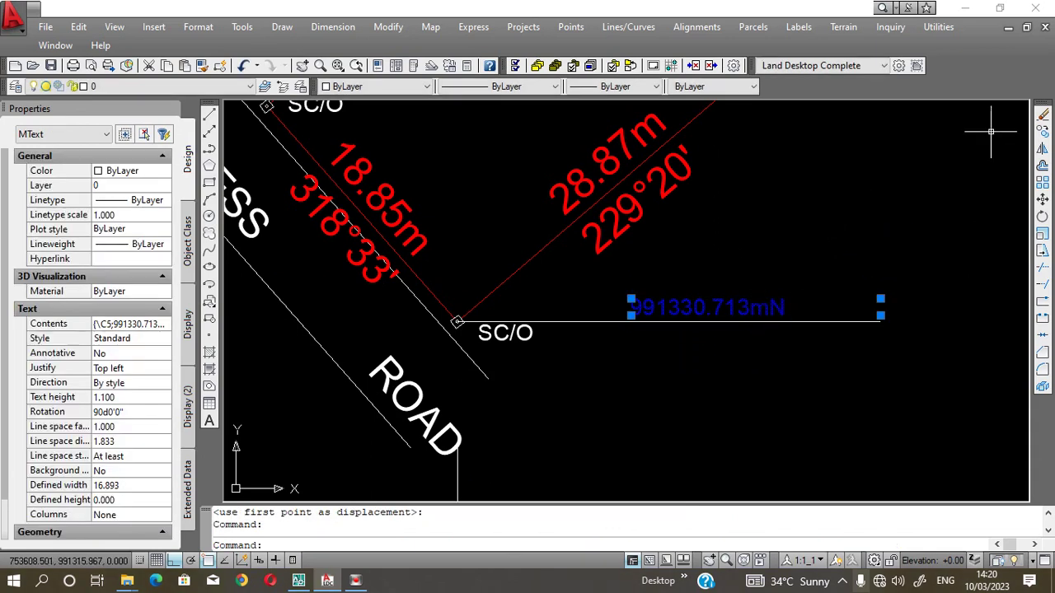
click(1044, 140)
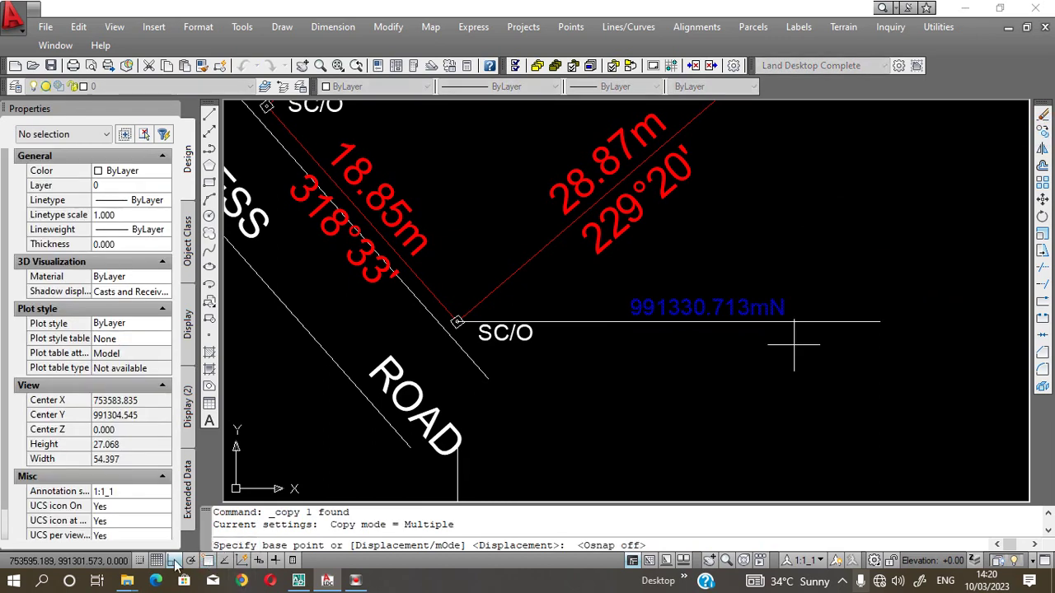
click(688, 306)
scroll(700, 272, down, 3)
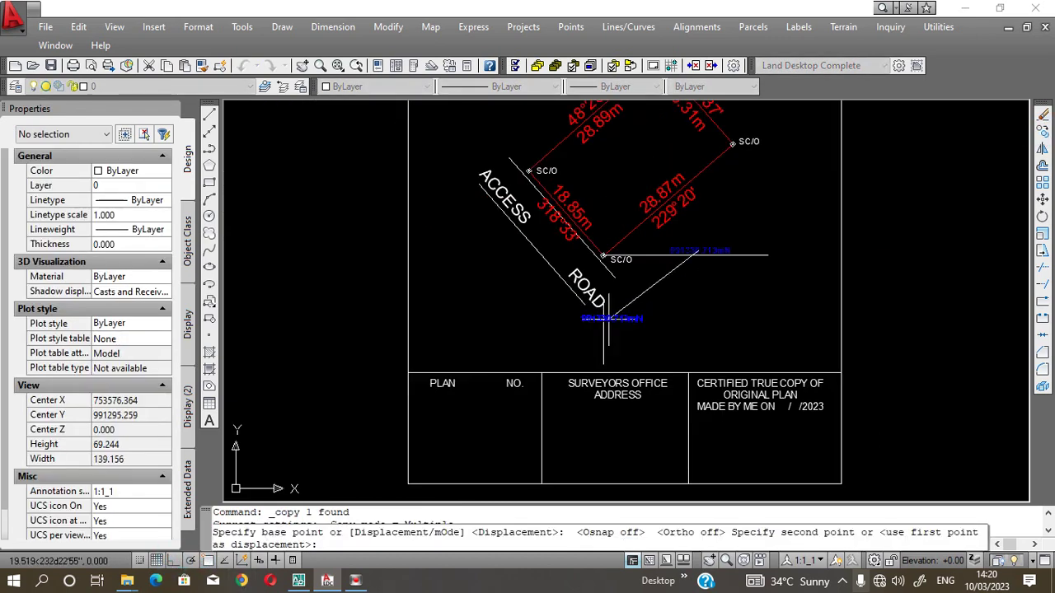
scroll(609, 346, up, 4)
click(611, 381)
key(Return)
Rotate the copied label 90° so it runs vertically.
click(677, 379)
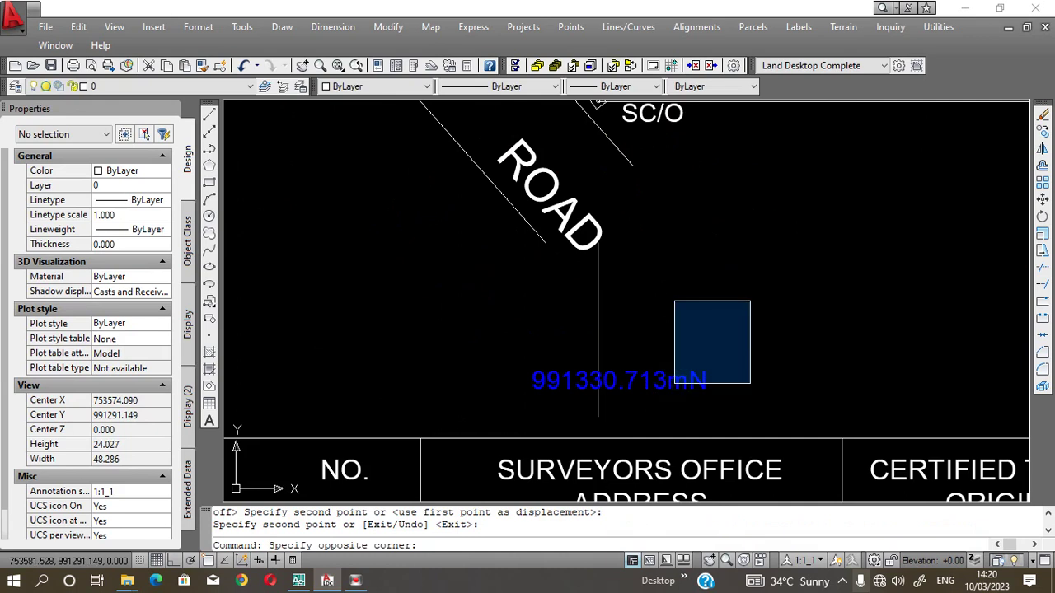
click(634, 346)
click(1043, 230)
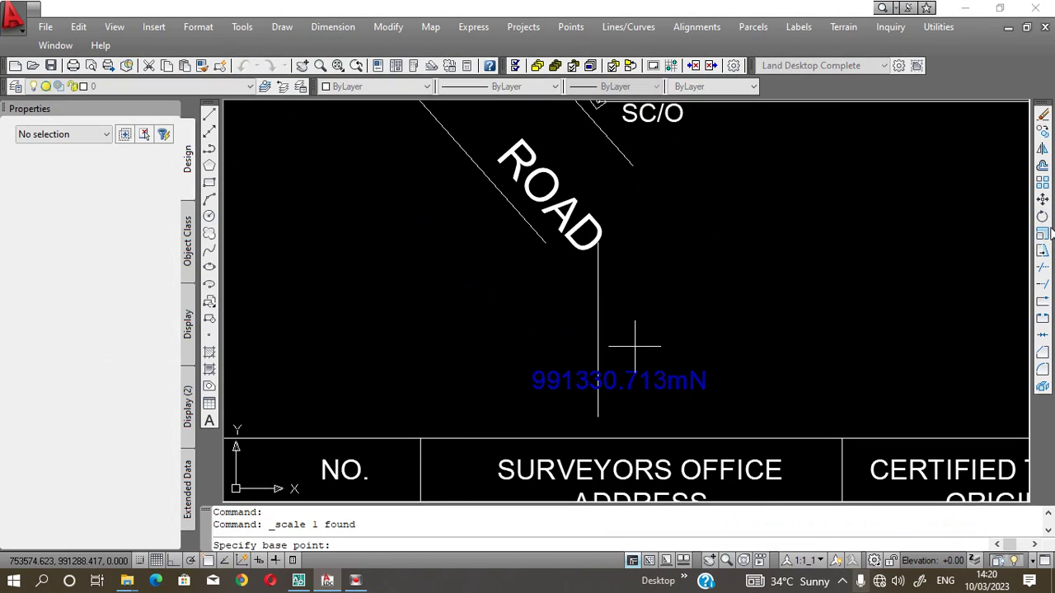
key(Escape)
click(701, 378)
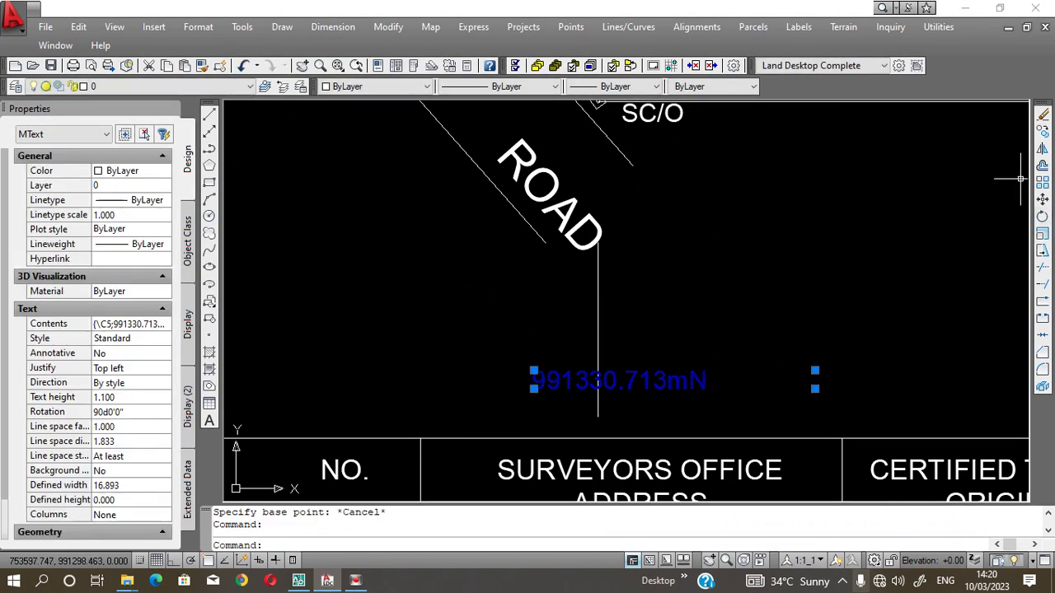
click(1043, 218)
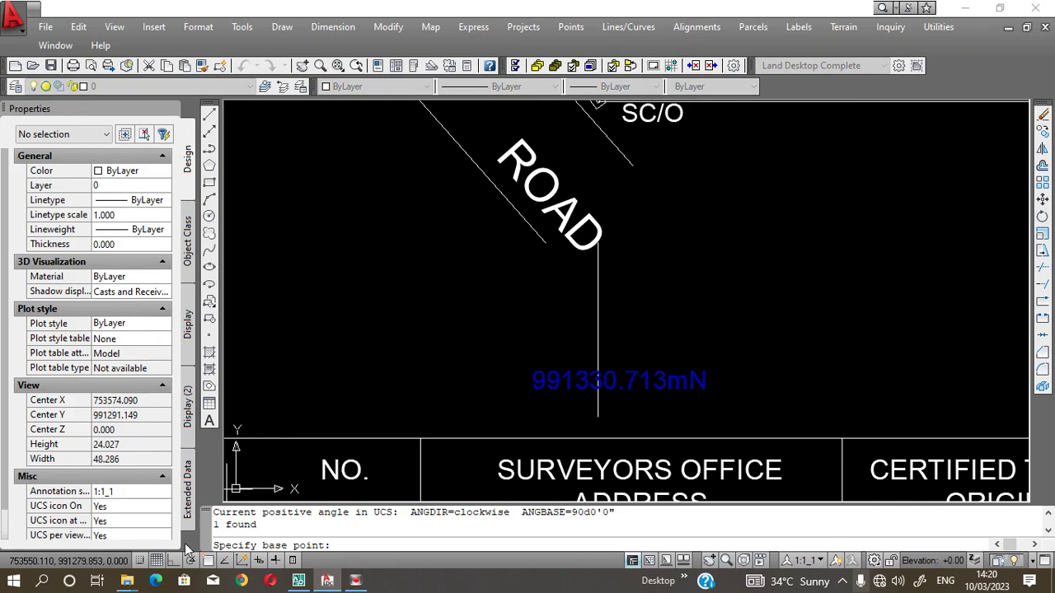
click(535, 383)
click(531, 309)
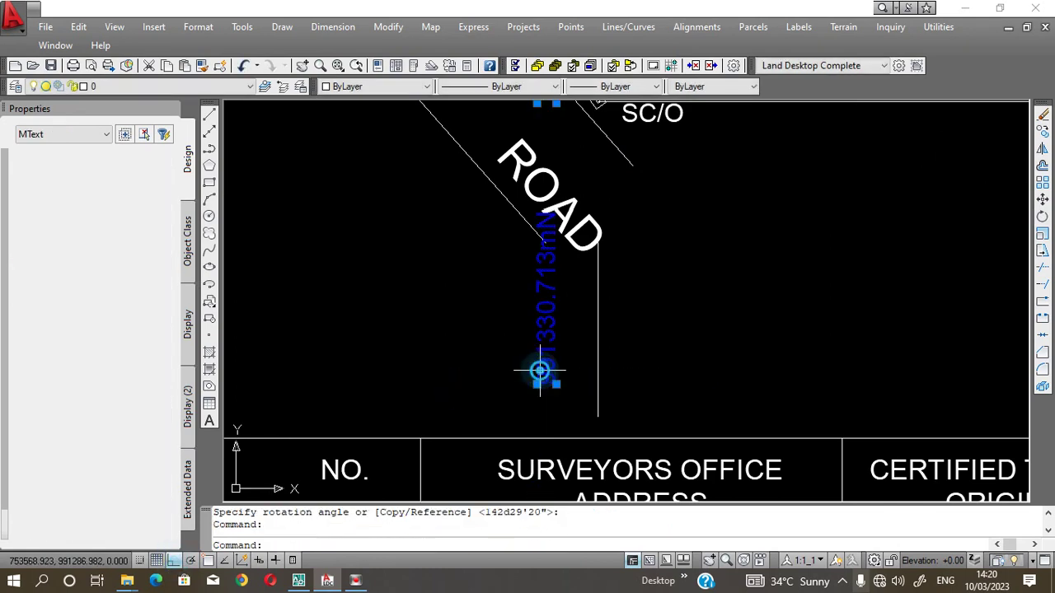
text(M)
Move the vertical label so it sits against the vertical leader.
key(Return)
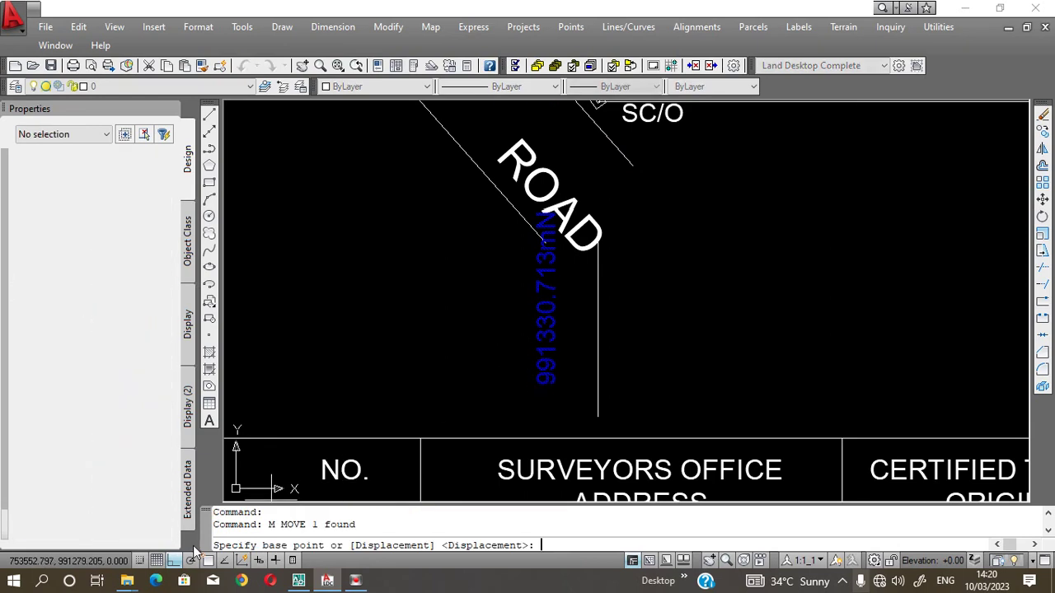
click(567, 360)
click(599, 366)
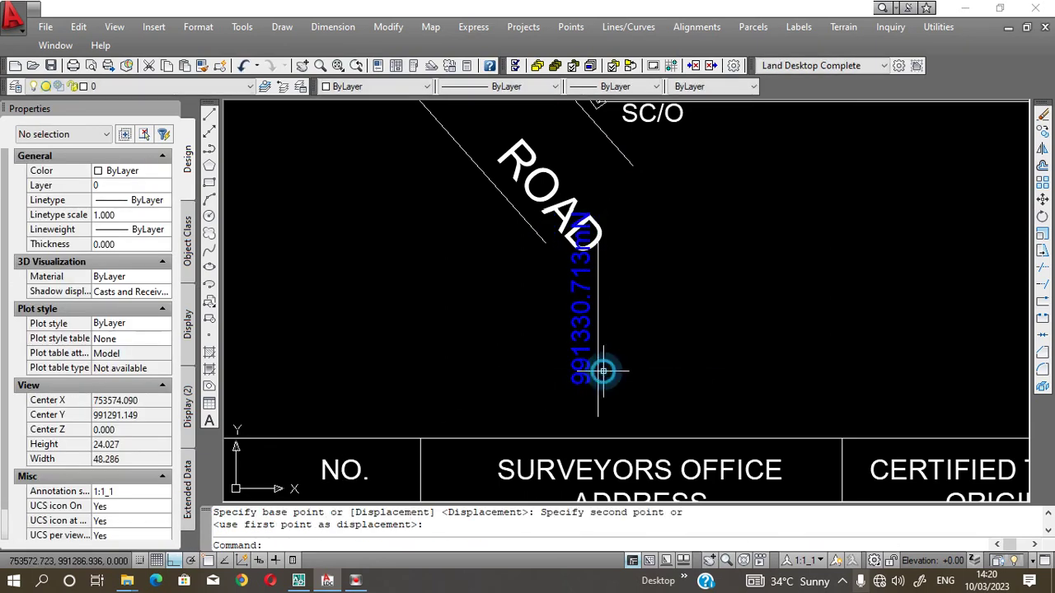
click(571, 372)
text(m)
key(Return)
click(577, 349)
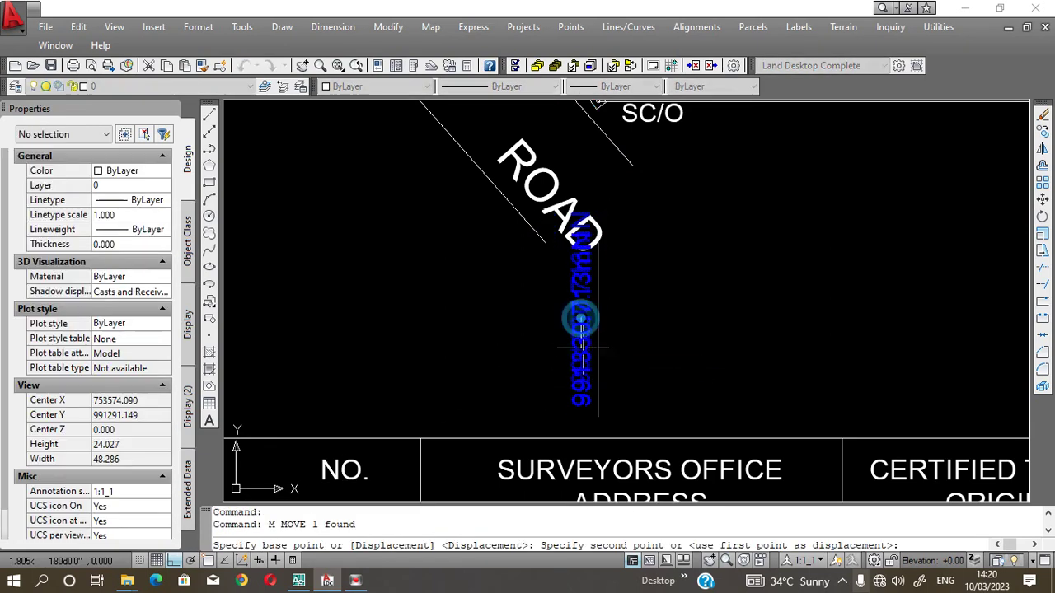
click(588, 361)
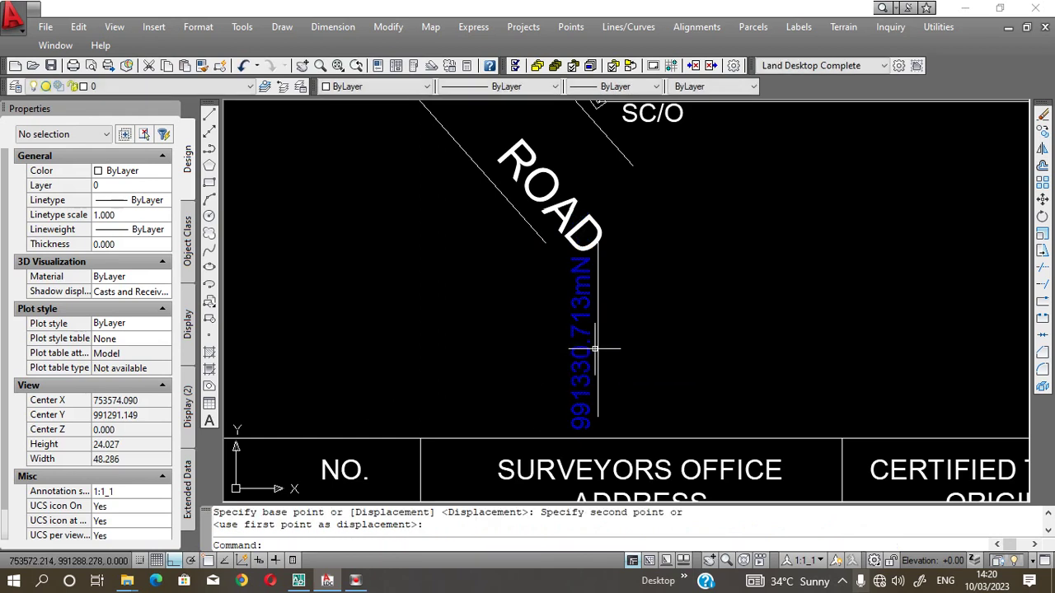
click(592, 348)
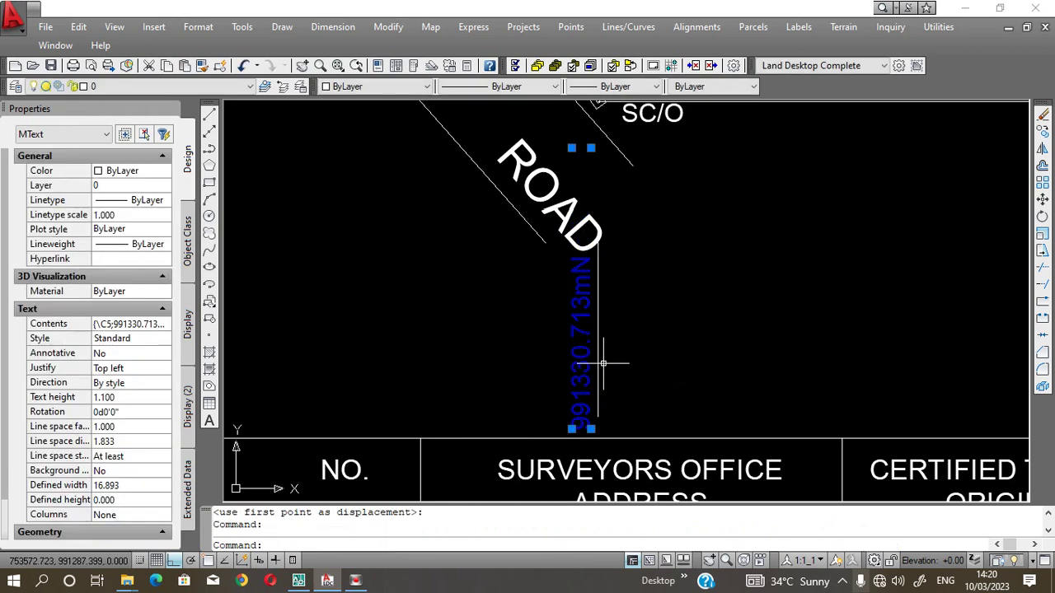
key(Escape)
Shift the vertical leader slightly down alongside its label.
click(595, 375)
click(601, 377)
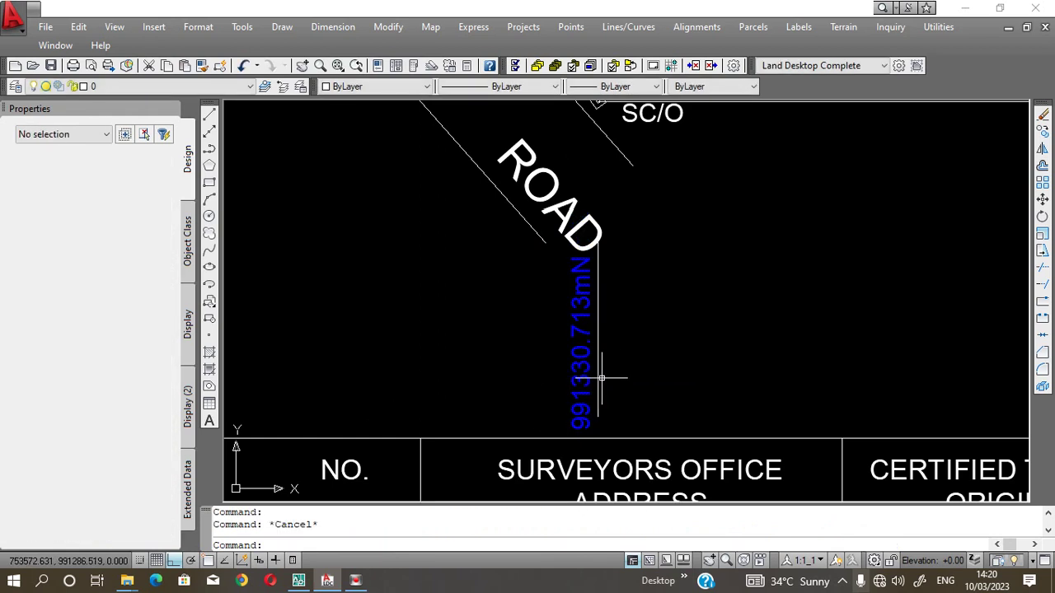
click(598, 371)
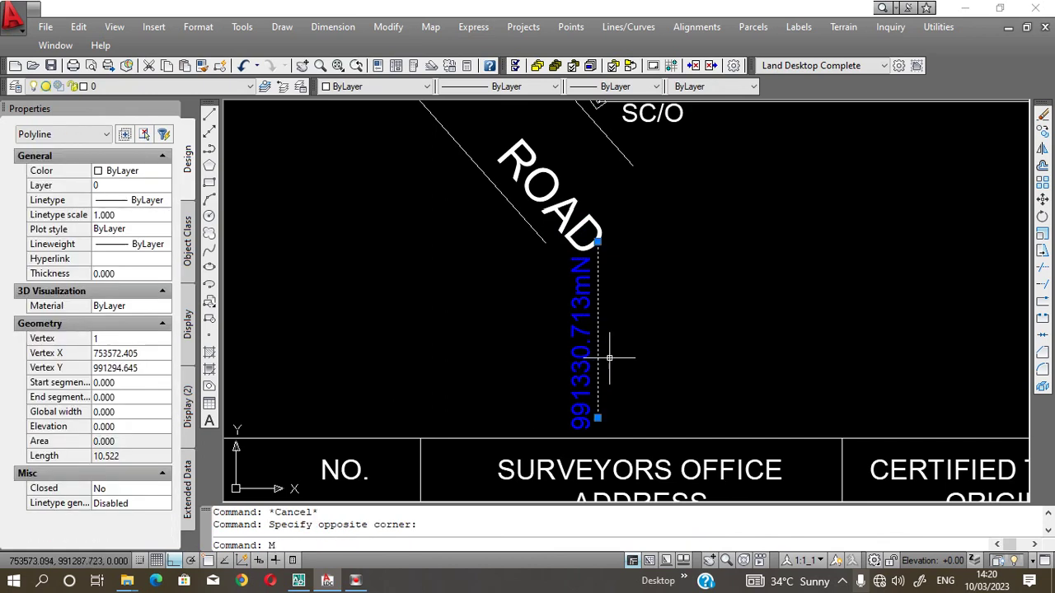
key(Return)
click(613, 356)
click(616, 372)
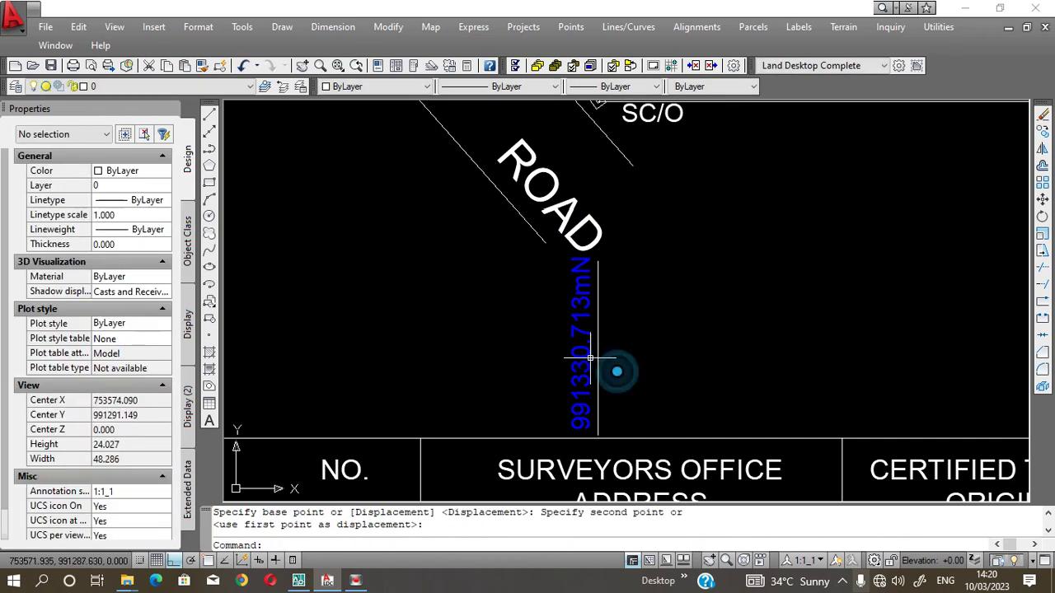
Edit the vertical label to read the easting 753581.637mE.
double_click(586, 341)
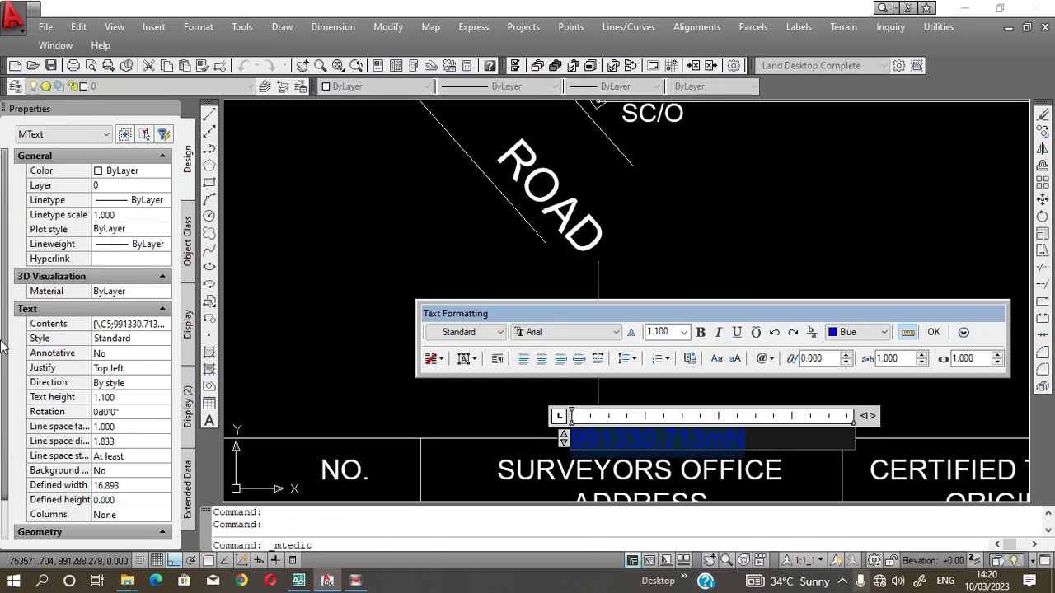
text(753581.637mE)
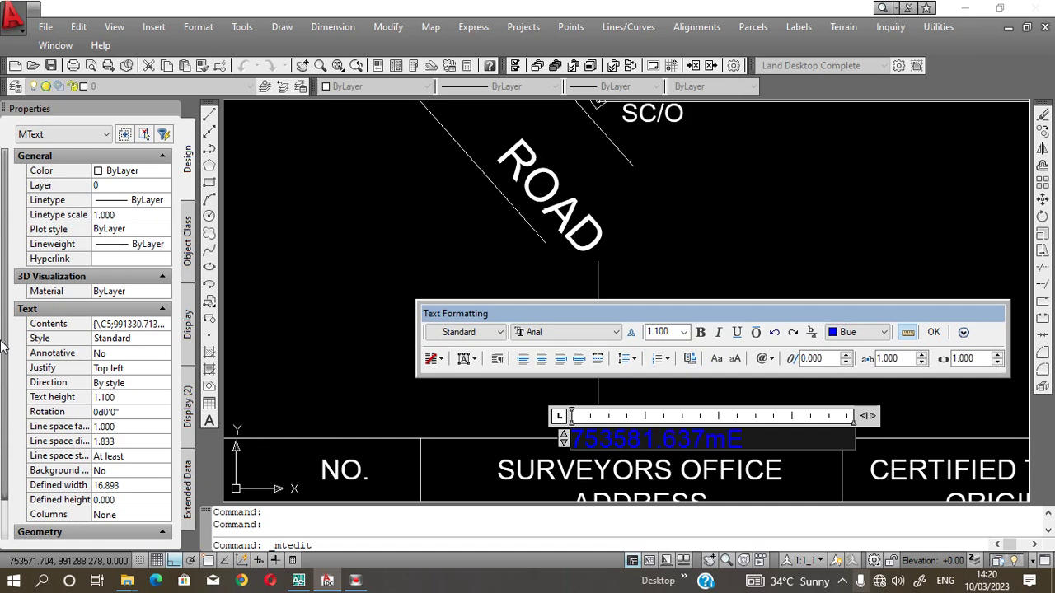
click(628, 268)
Make both coordinate labels and both leaders blue.
scroll(601, 360, down, 4)
click(601, 360)
click(567, 354)
click(726, 264)
click(688, 216)
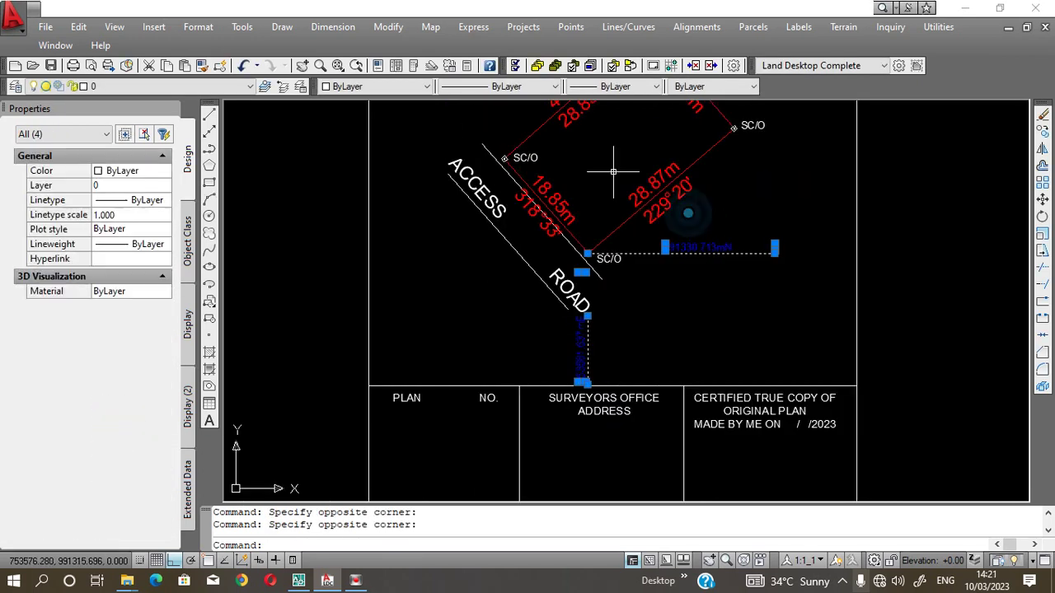
click(409, 86)
click(367, 174)
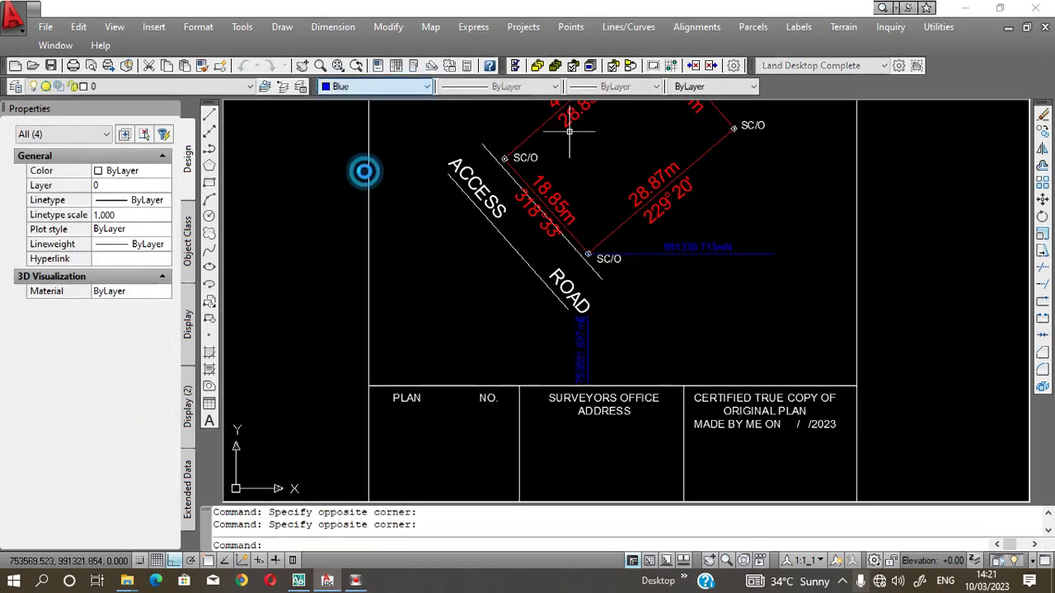
key(Escape)
Shorten the horizontal blue leader by pulling in both of its endpoints.
click(738, 251)
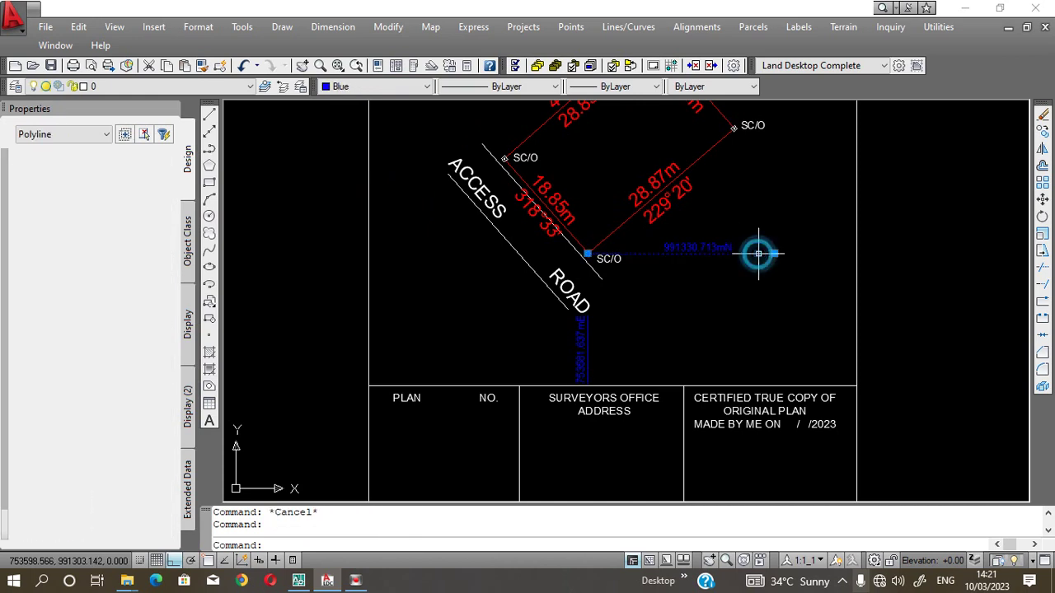
click(588, 254)
click(654, 254)
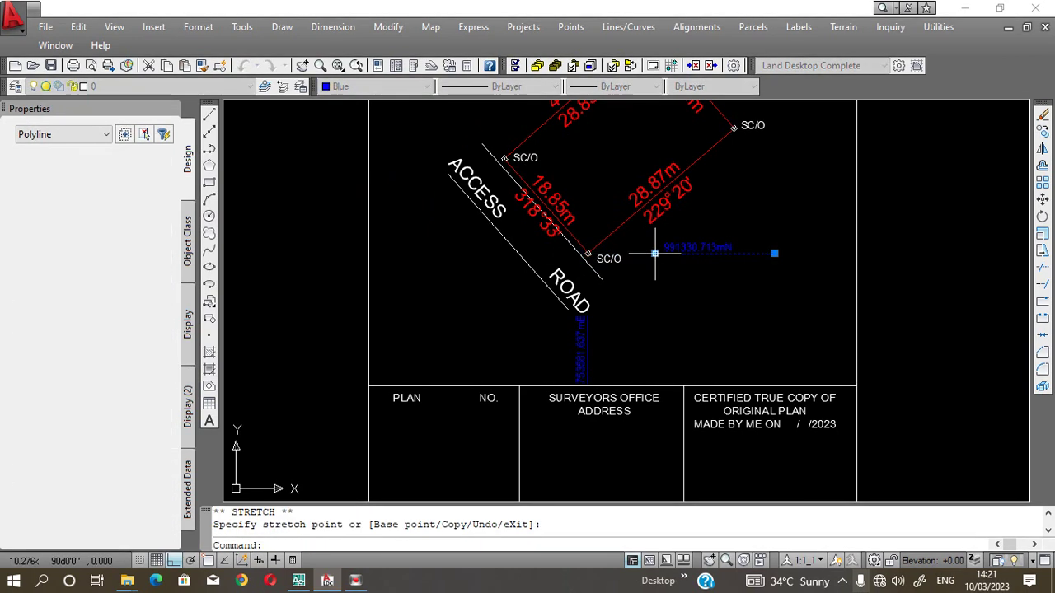
click(773, 250)
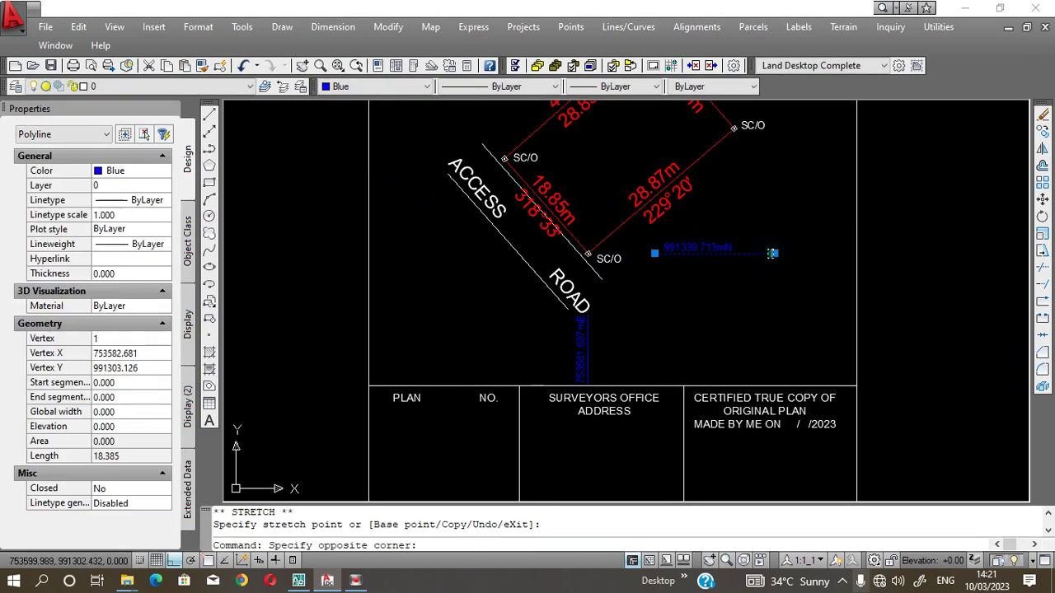
click(765, 259)
click(771, 256)
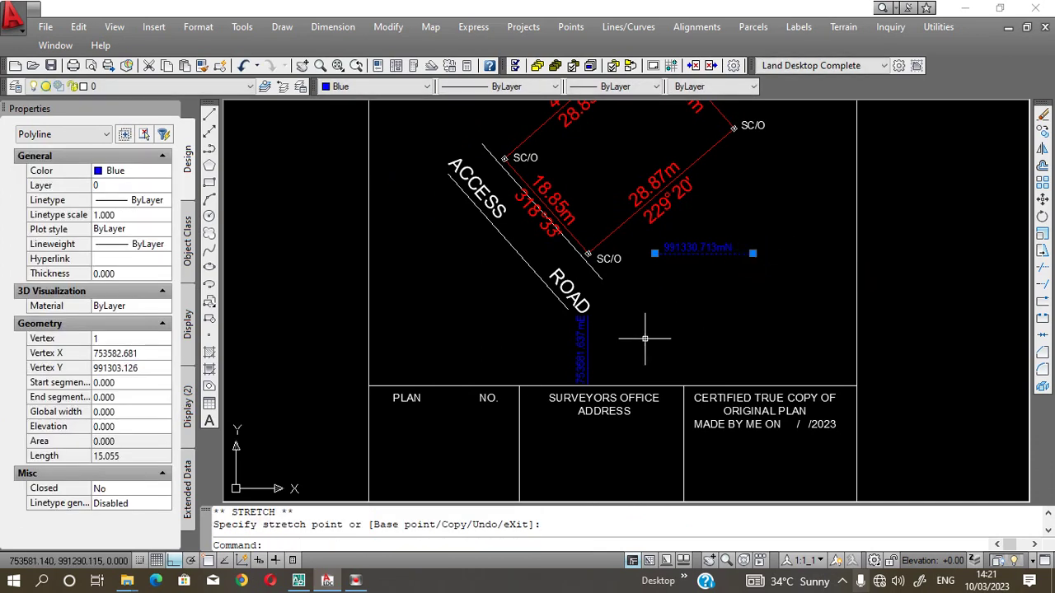
key(Escape)
scroll(577, 329, down, 2)
scroll(585, 230, down, 1)
scroll(585, 231, up, 1)
scroll(585, 231, up, 1)
Draw a vertical polyline straight up from the beacon's centre.
click(210, 152)
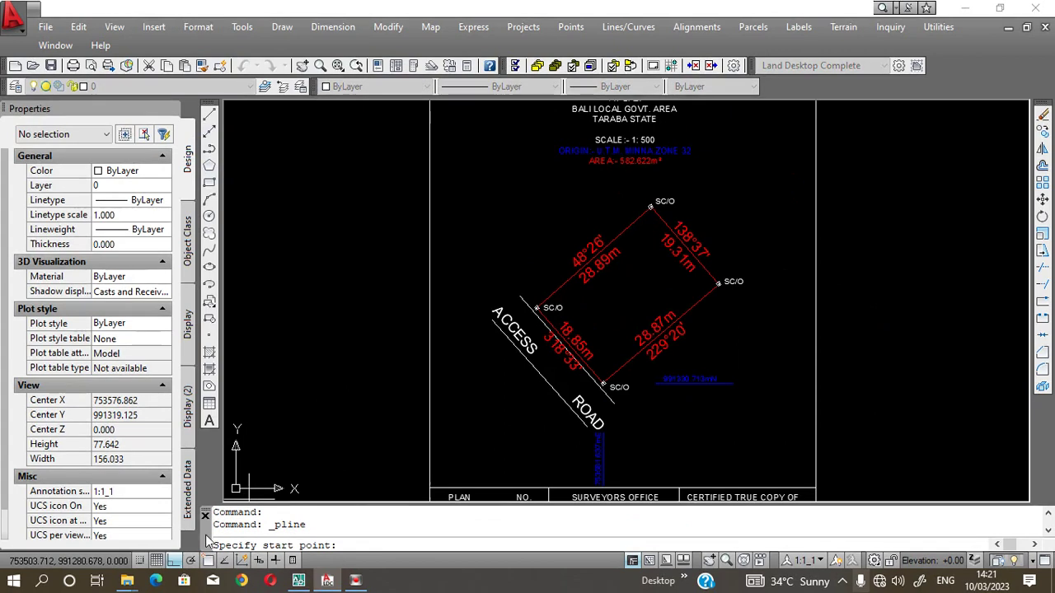
scroll(587, 365, up, 3)
scroll(585, 367, up, 2)
scroll(577, 371, up, 3)
scroll(554, 375, up, 2)
click(555, 375)
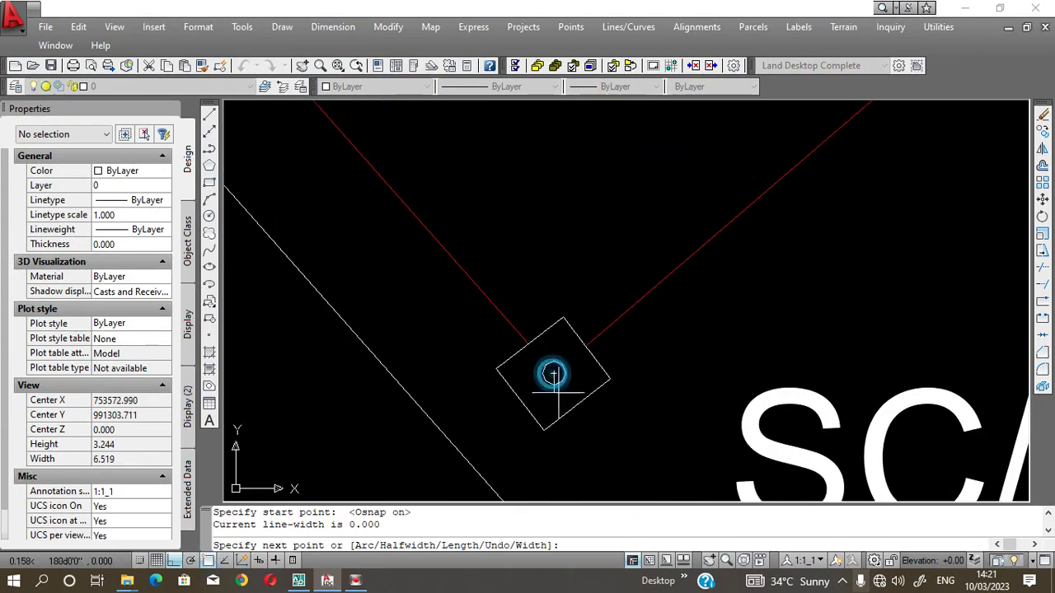
scroll(555, 403, down, 4)
scroll(560, 411, down, 2)
scroll(560, 411, down, 2)
scroll(563, 362, down, 5)
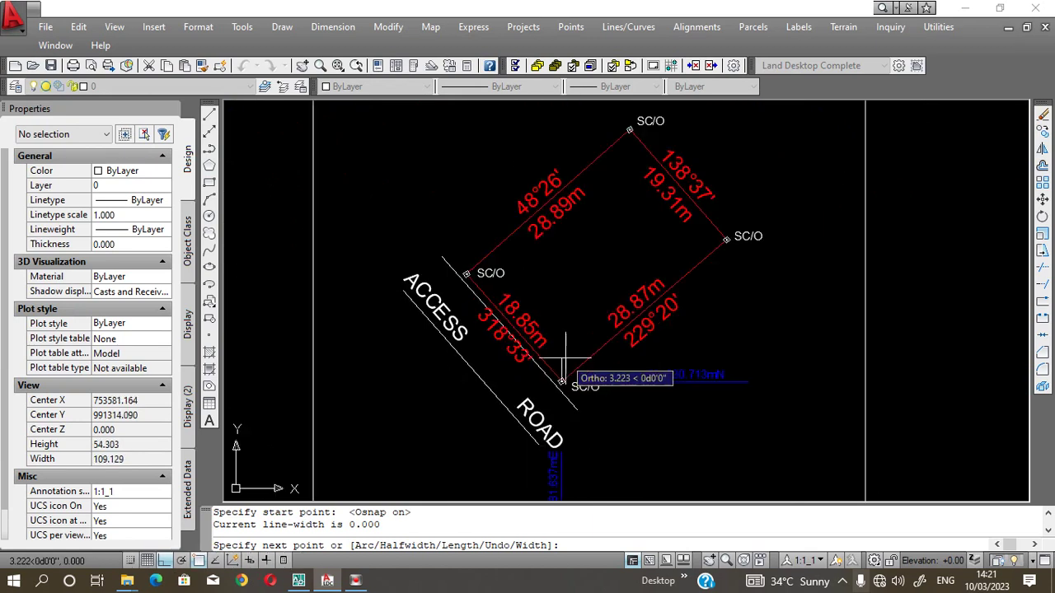
scroll(565, 306, down, 3)
scroll(561, 229, up, 3)
scroll(555, 242, up, 4)
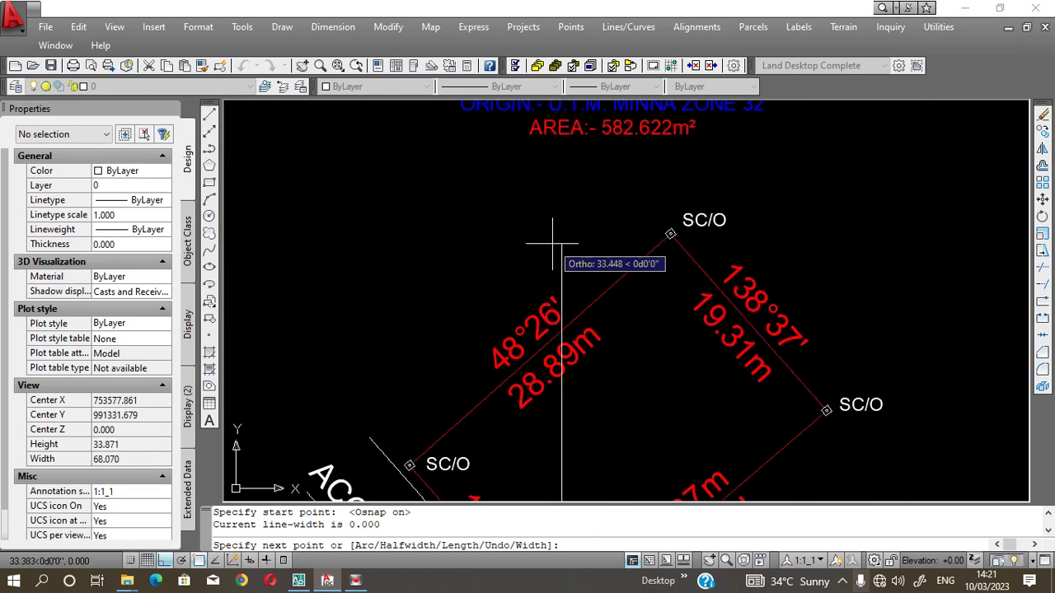
click(560, 248)
key(Return)
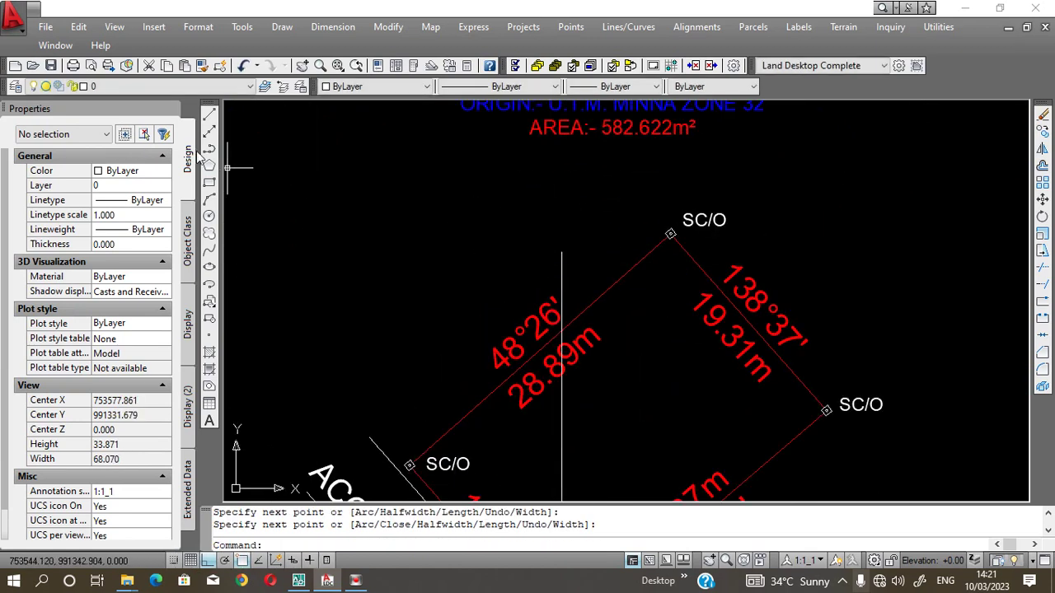
Draw the arrow's vertical shaft, then a slanted head stroke from its top with Ortho off.
click(209, 148)
click(429, 165)
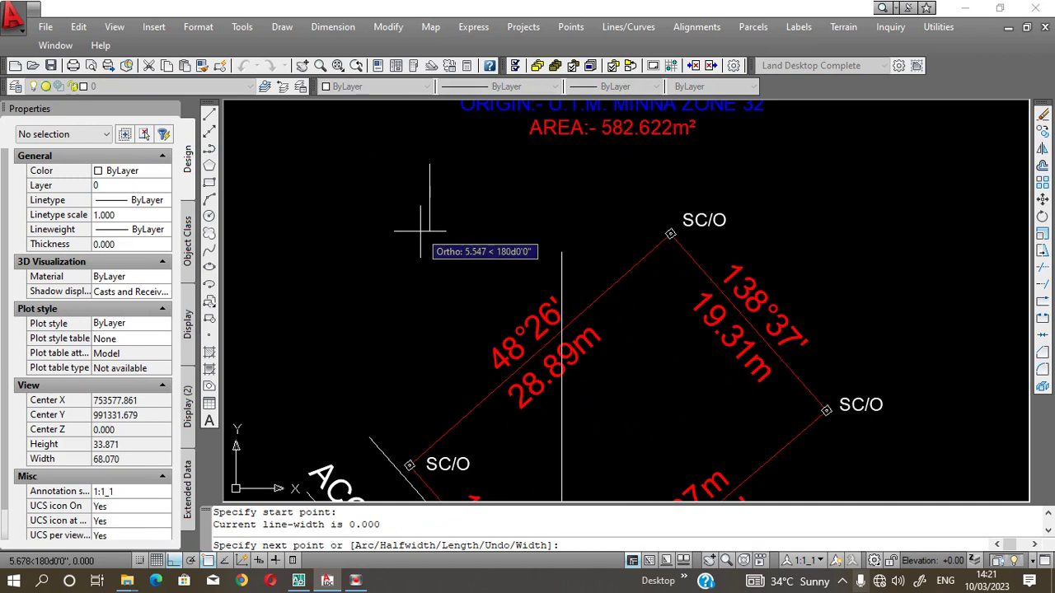
click(418, 221)
key(Return)
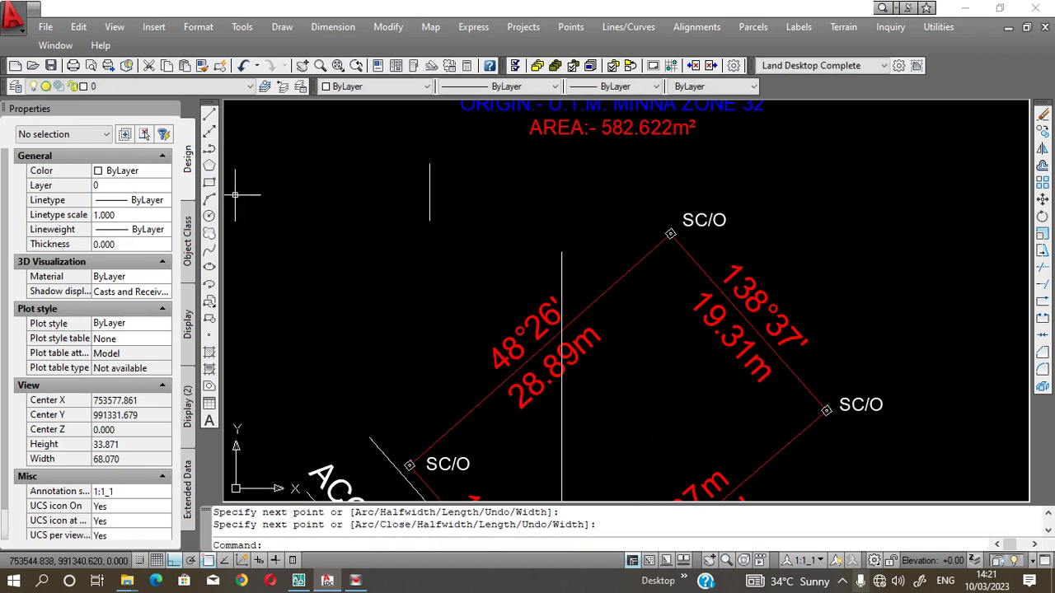
click(209, 115)
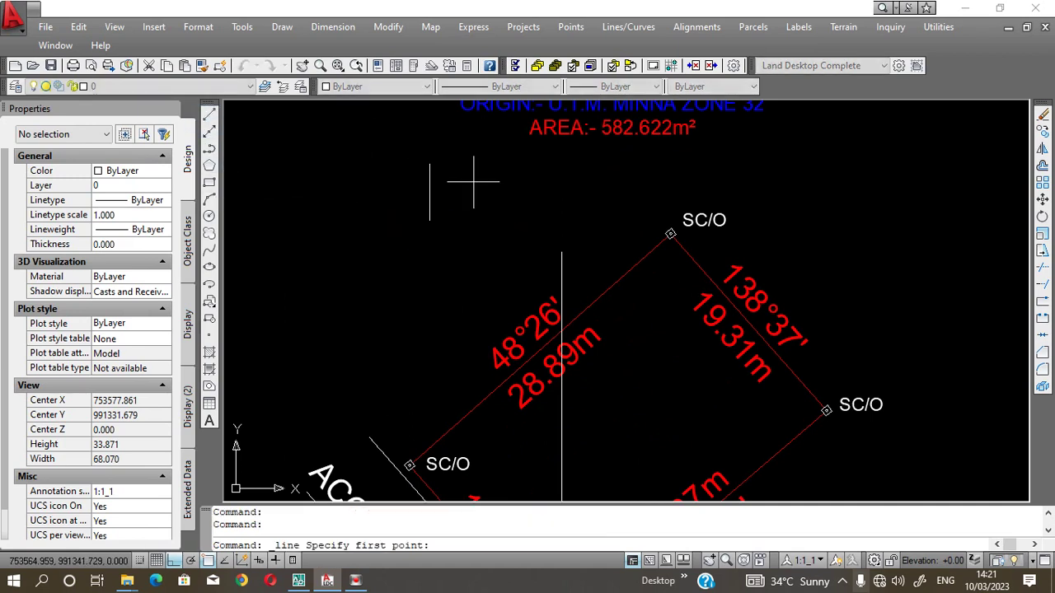
click(429, 164)
key(F8)
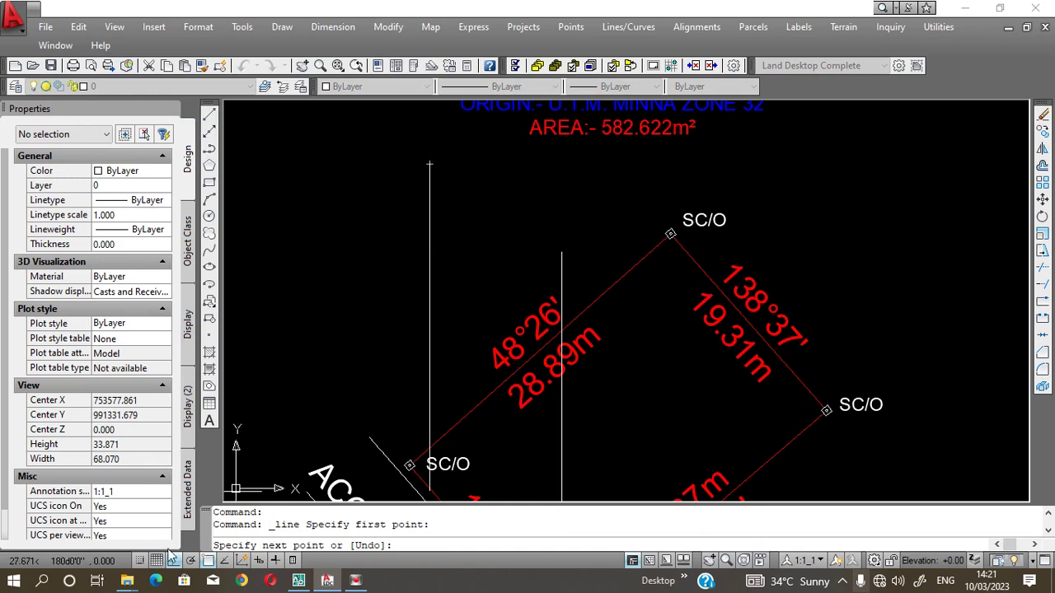
scroll(430, 114, up, 3)
scroll(392, 216, up, 2)
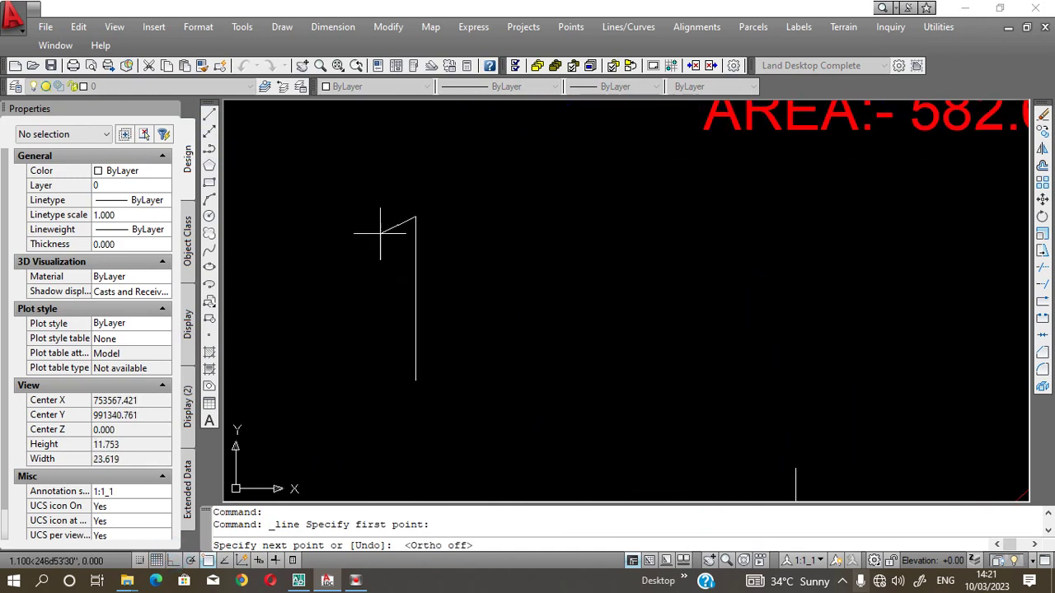
click(393, 288)
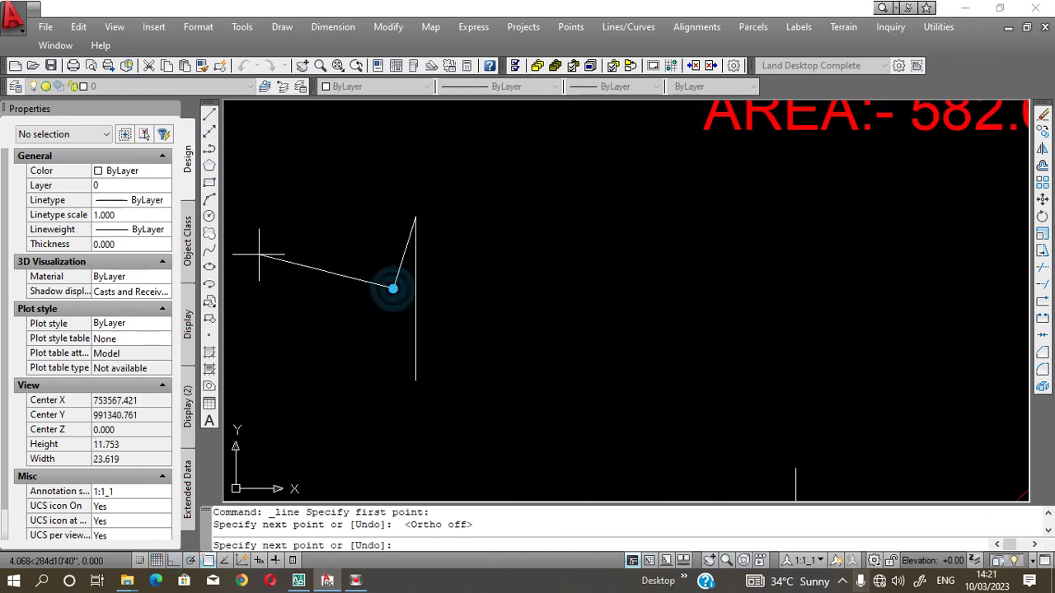
Add a three-point arc from the head stroke's end back to the shaft.
click(210, 196)
click(393, 288)
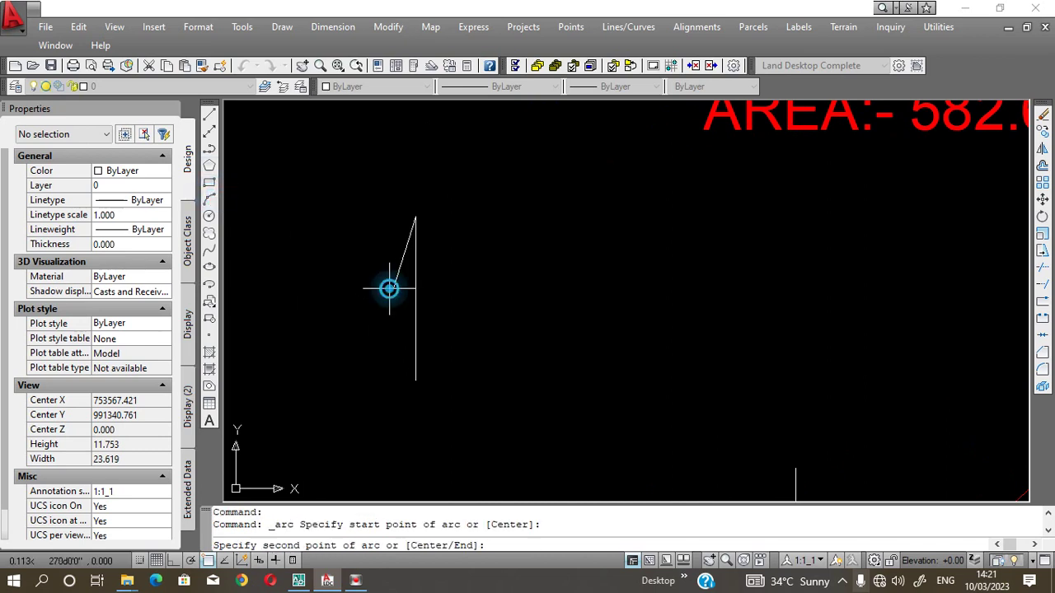
click(444, 289)
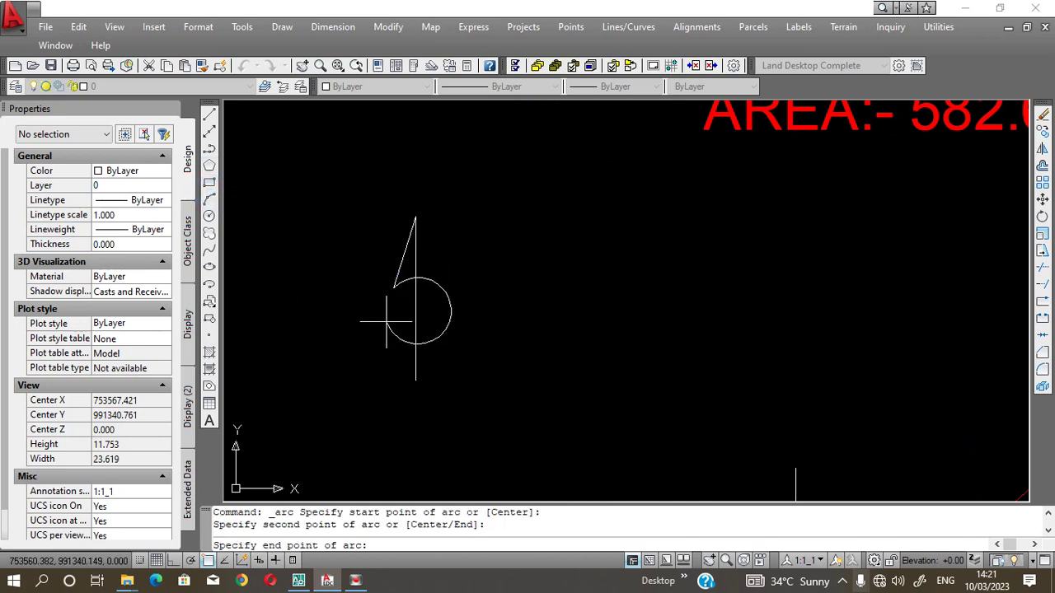
click(393, 326)
Make the three north arrow pieces blue.
click(450, 349)
click(388, 255)
click(350, 87)
click(351, 171)
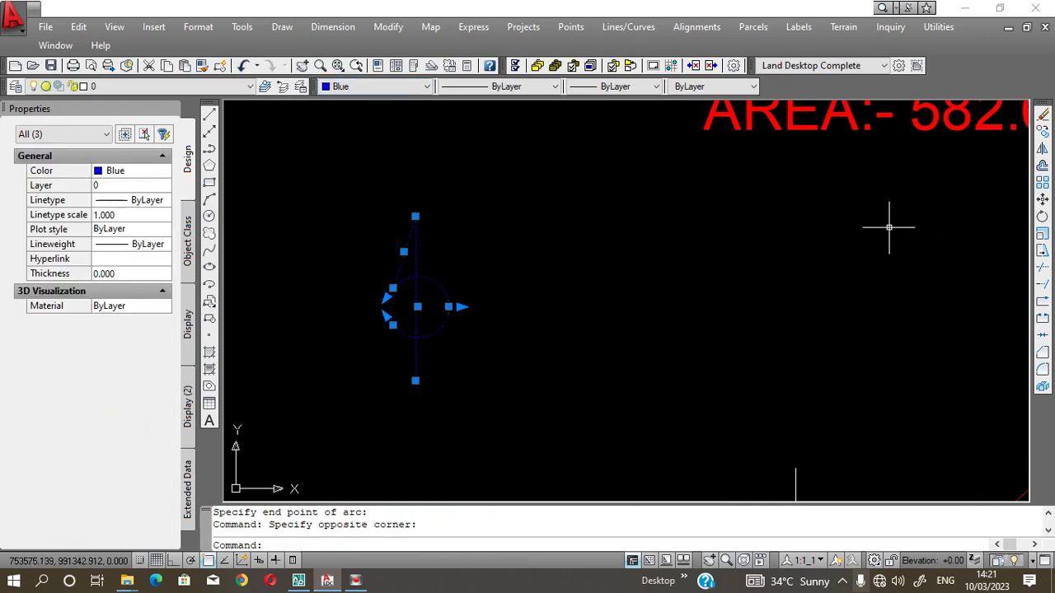
text(M)
Move the north arrow from its lower end to above the parcel.
key(Return)
click(416, 381)
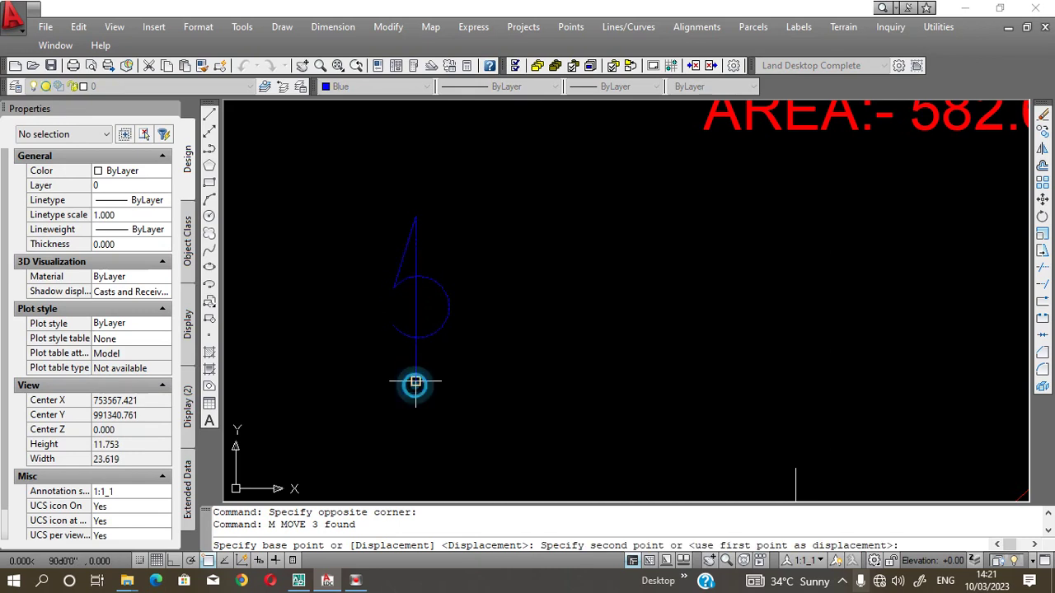
scroll(455, 302, down, 4)
click(587, 368)
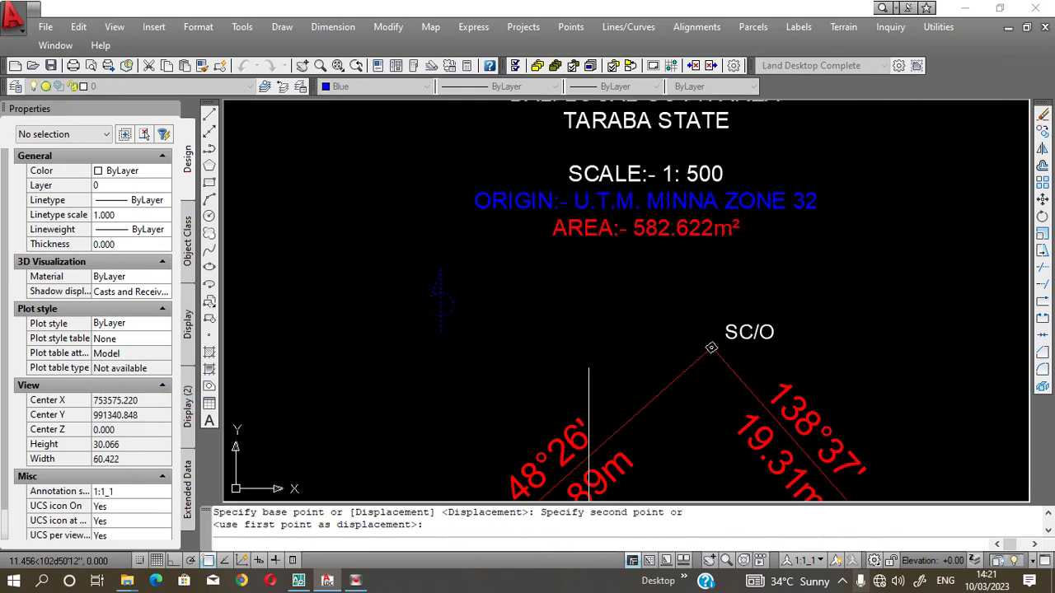
Delete the stray leftover polyline.
click(599, 372)
click(579, 402)
key(Delete)
scroll(549, 259, down, 3)
scroll(549, 258, up, 3)
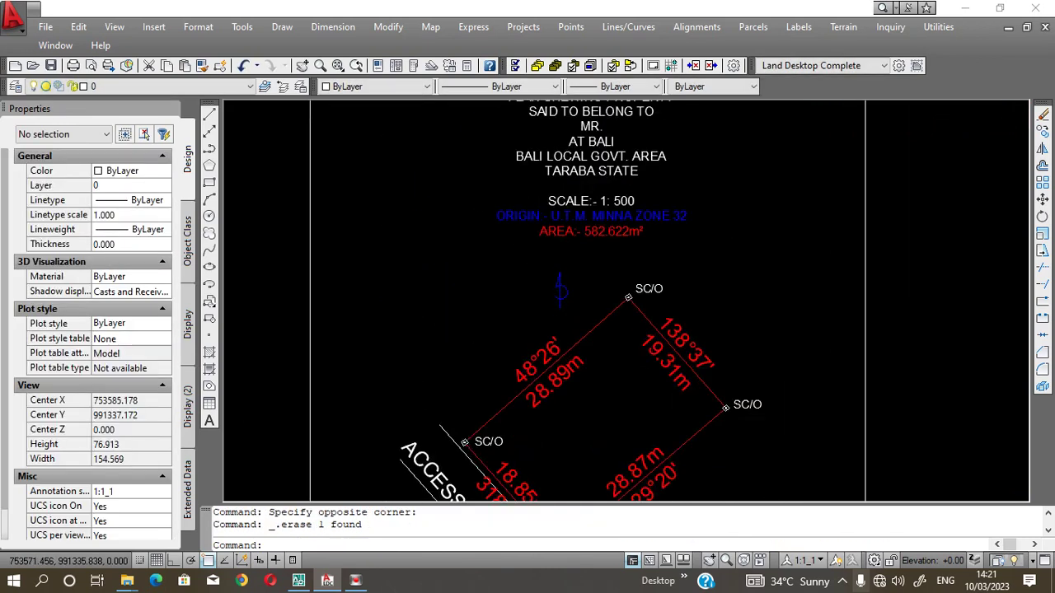
click(208, 421)
scroll(561, 288, up, 3)
scroll(494, 313, up, 3)
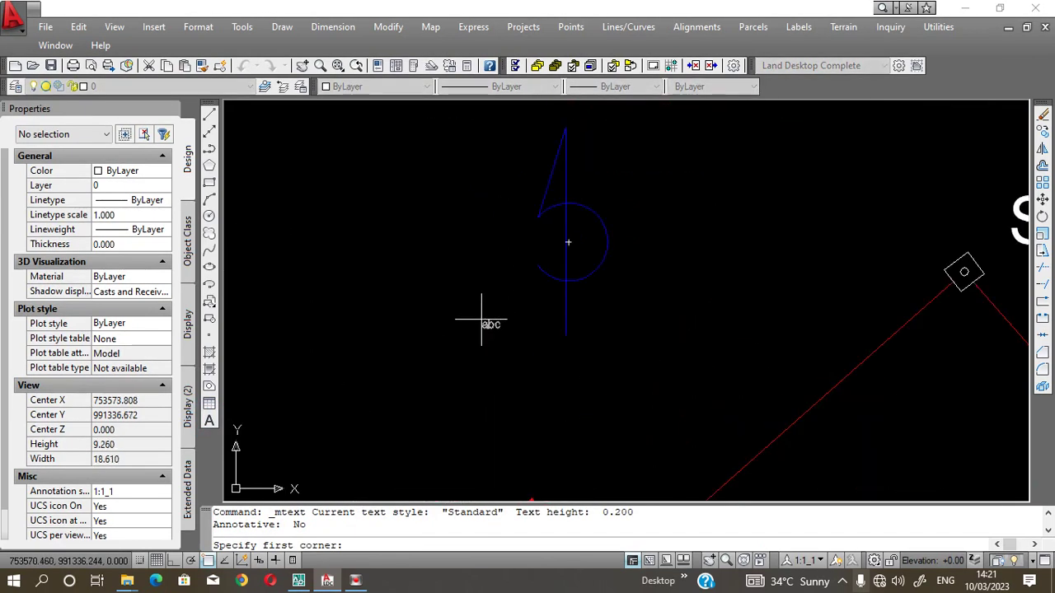
Create a multiline text label 'U. N.' with text height 1.1.
click(512, 295)
click(734, 360)
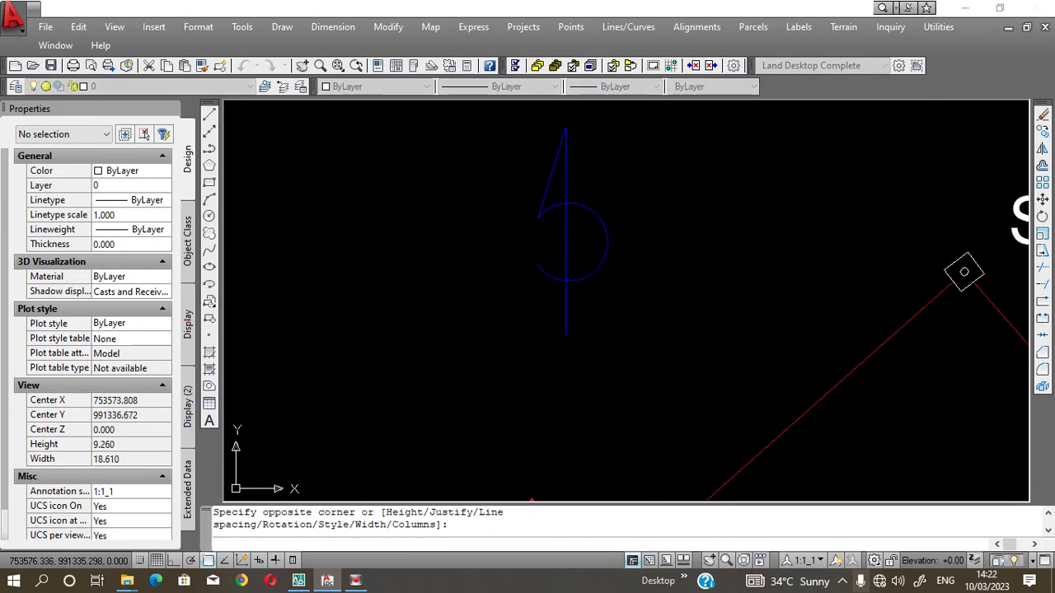
text(U. N.)
key(ctrl+a)
click(577, 195)
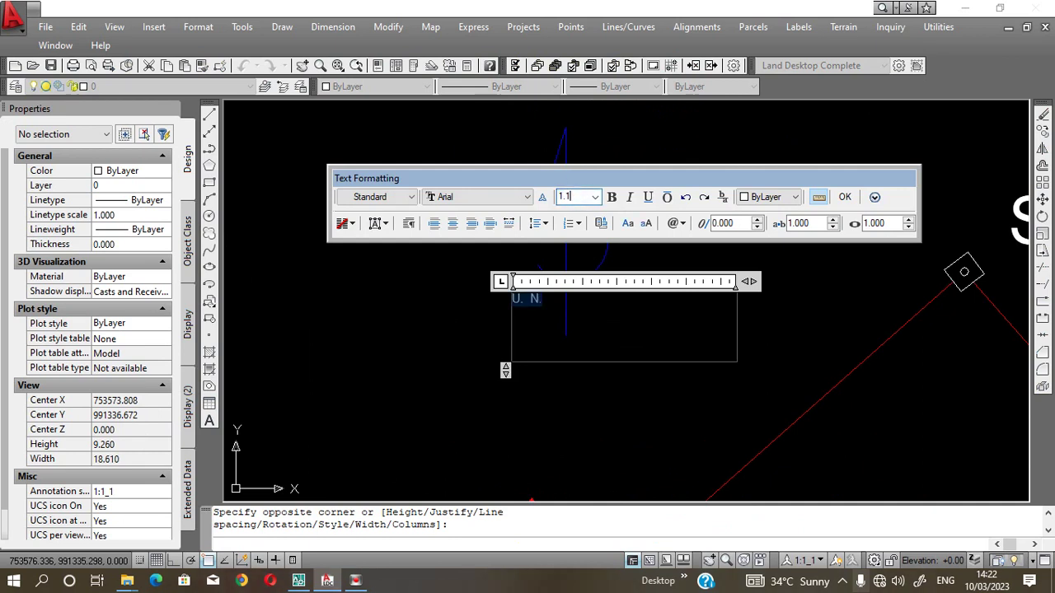
key(Return)
click(462, 307)
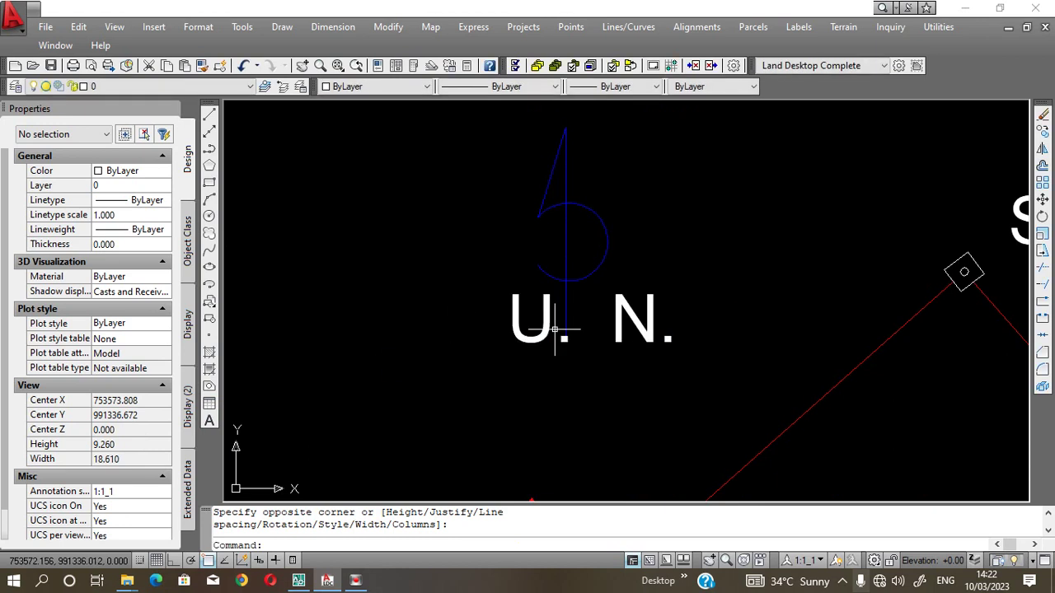
Move the U. N. label across the arrow shaft.
click(548, 334)
text(M)
key(Return)
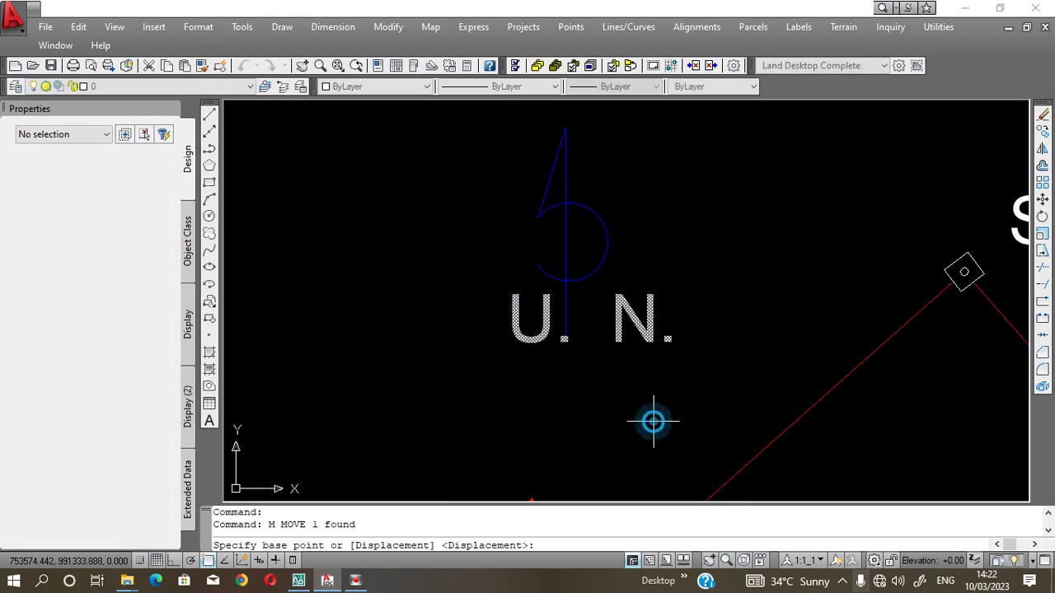
click(651, 421)
click(633, 420)
Make the U. N. label blue.
click(635, 323)
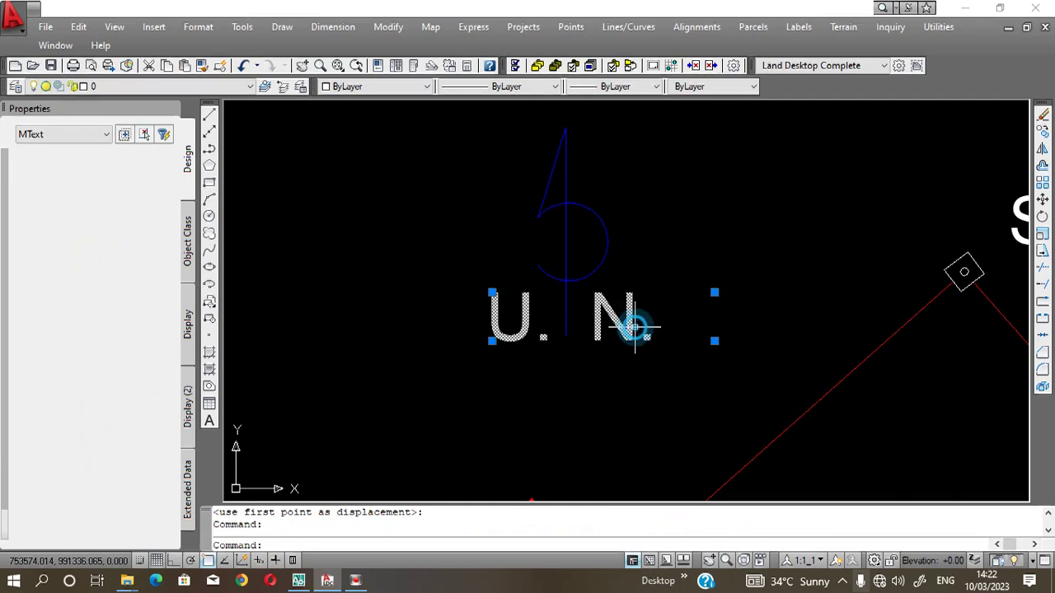
click(412, 87)
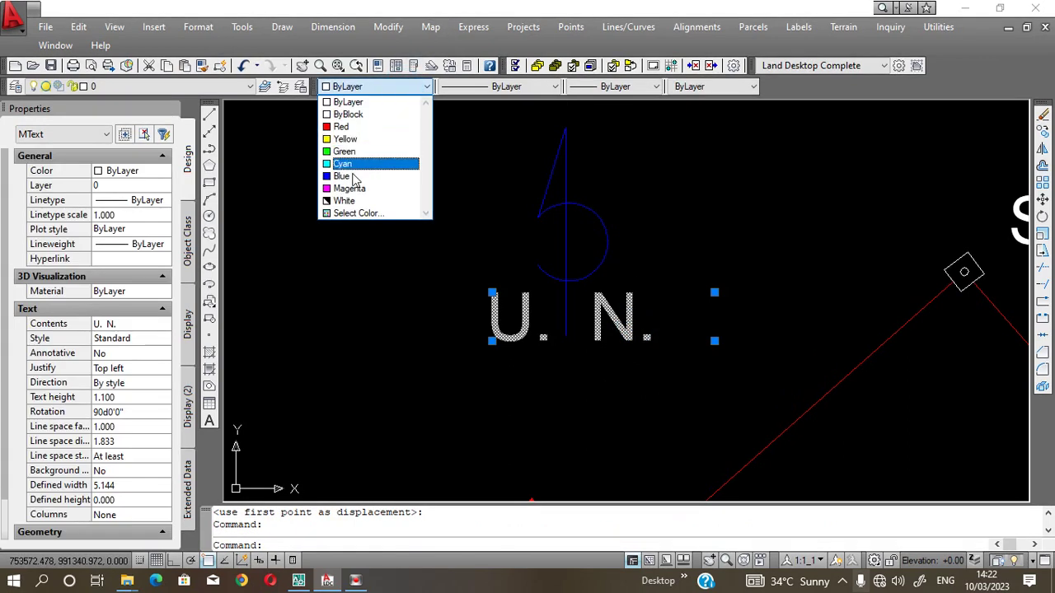
click(354, 174)
scroll(564, 215, down, 6)
scroll(564, 216, down, 3)
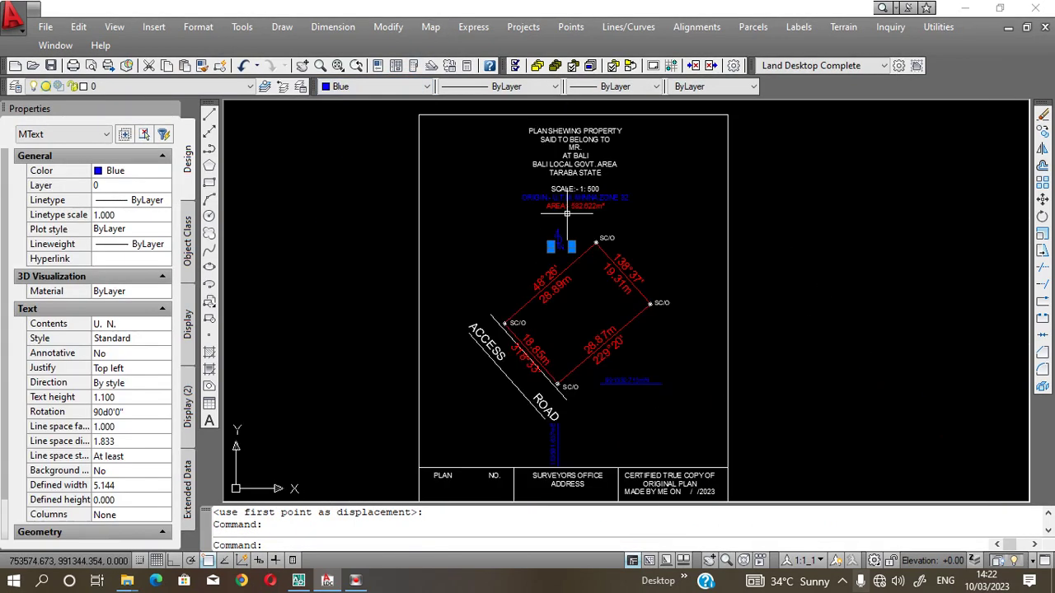
key(Escape)
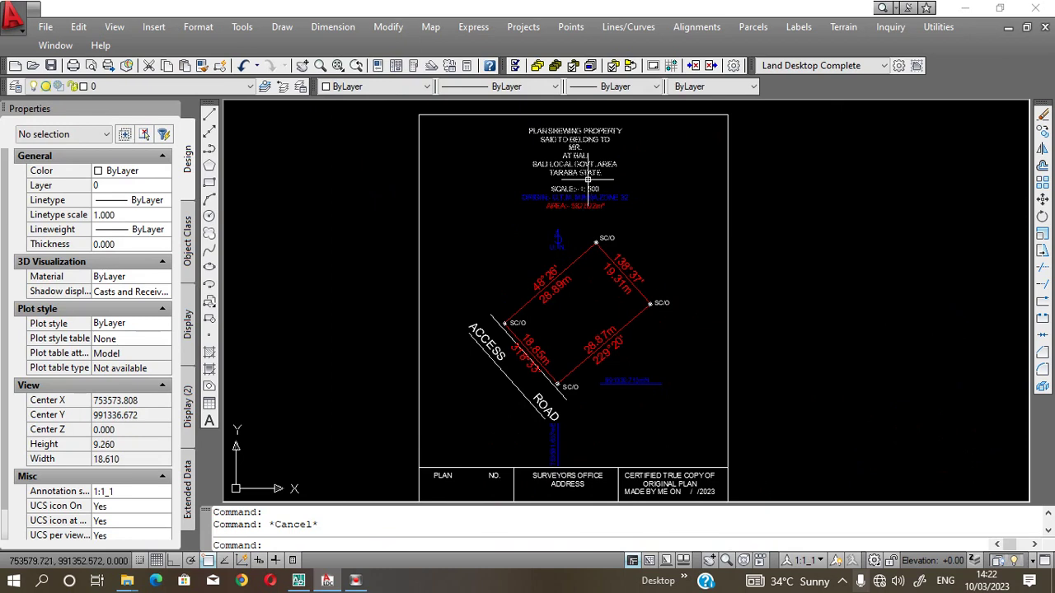
Zoom to show the whole sheet and save the drawing via File > Save.
scroll(536, 189, down, 4)
scroll(539, 146, up, 2)
scroll(551, 206, up, 1)
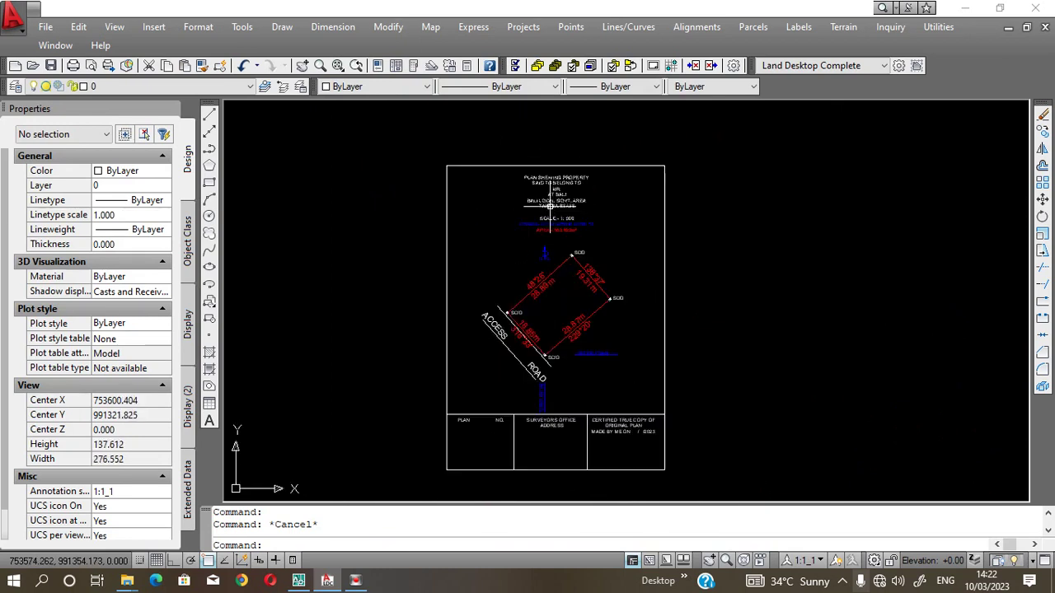
click(46, 27)
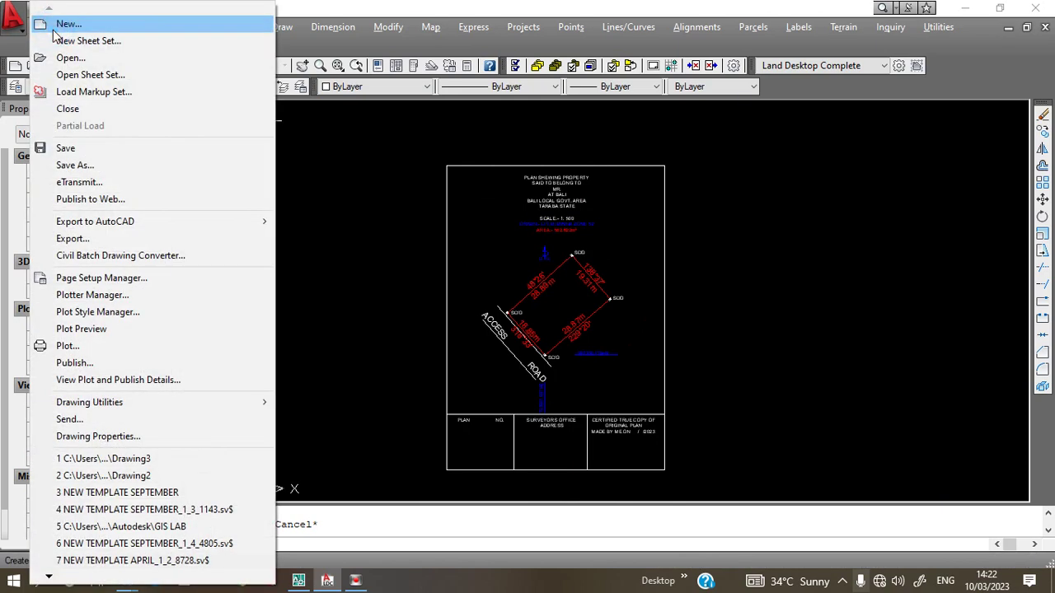
click(66, 148)
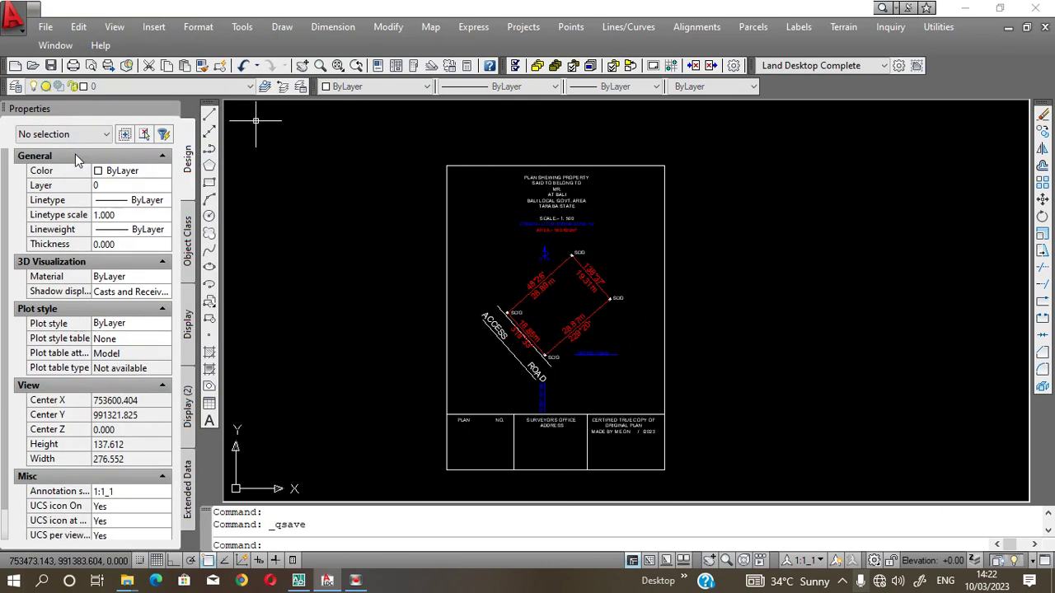